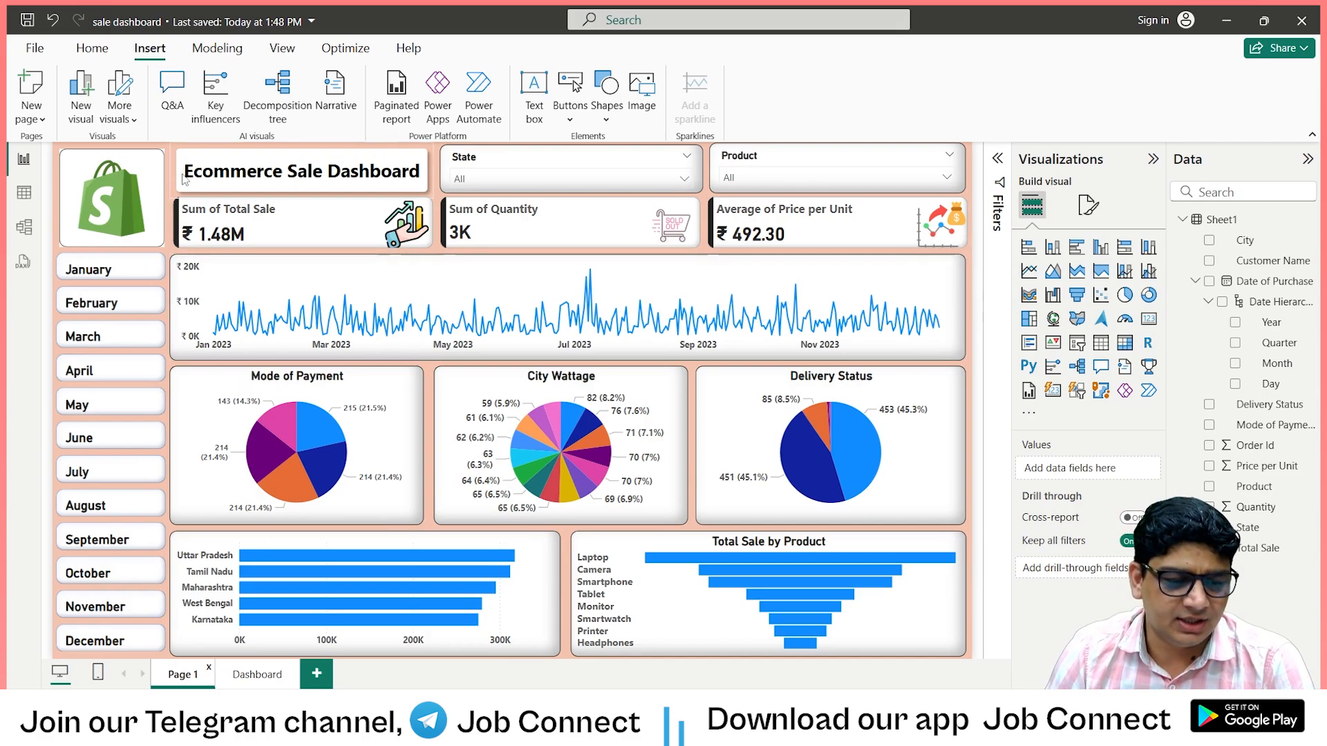
Add a short, wide line chart below the cards on the Dashboard page, with Month on the X-axis and Total Sale on the Y-axis.
left_click(243, 679)
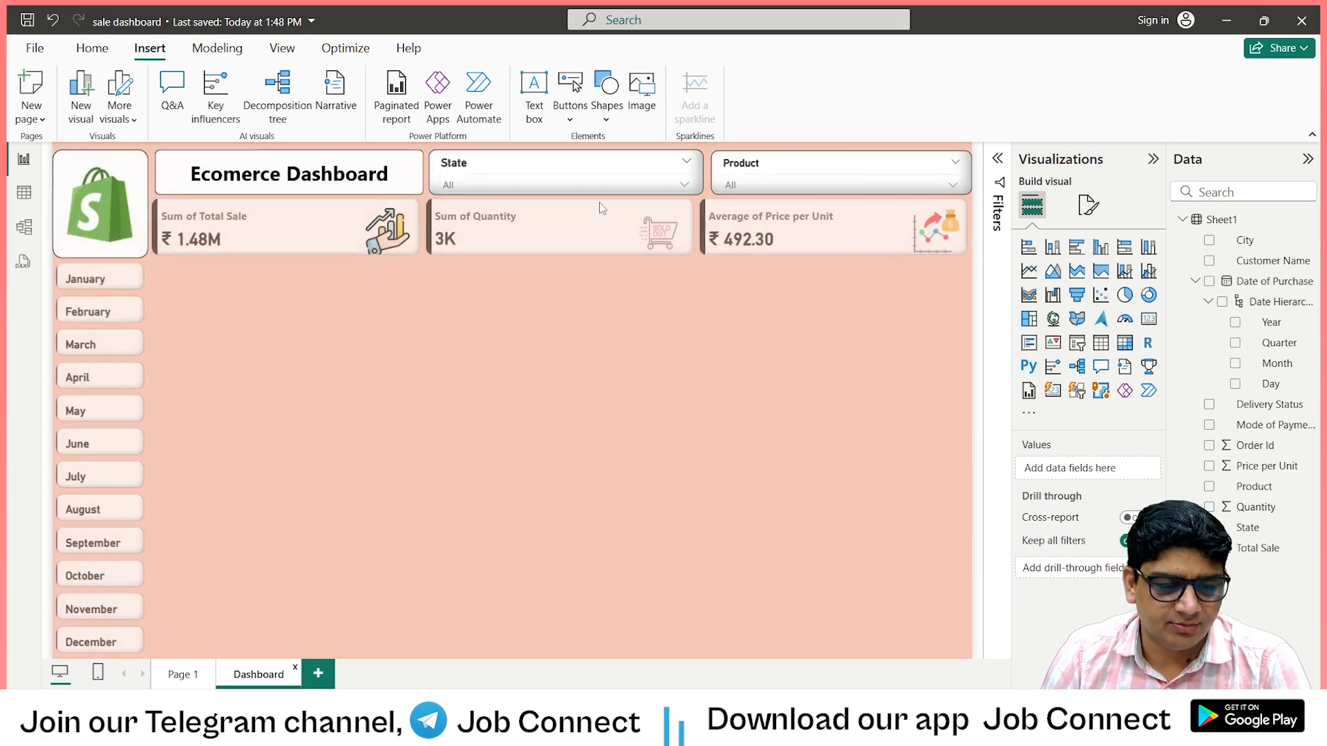
left_click(1027, 274)
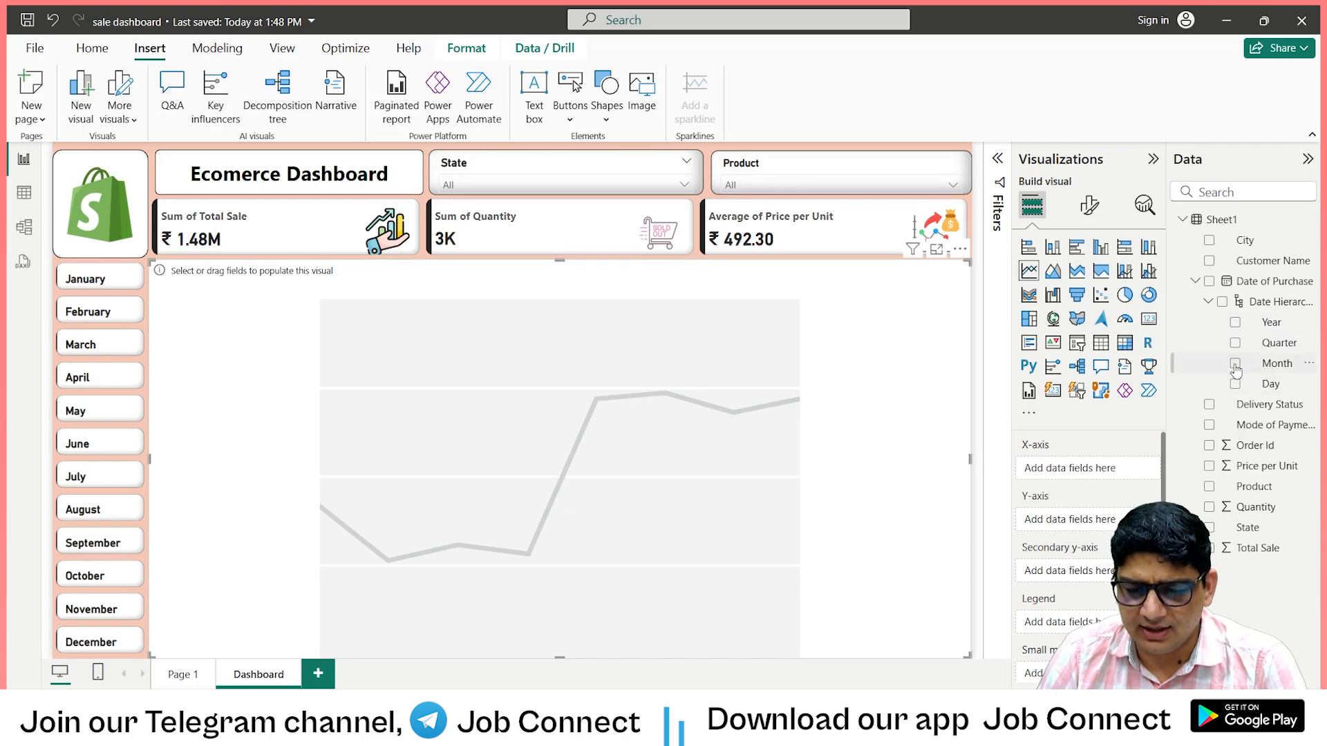
left_click_drag(1235, 371, 1080, 473)
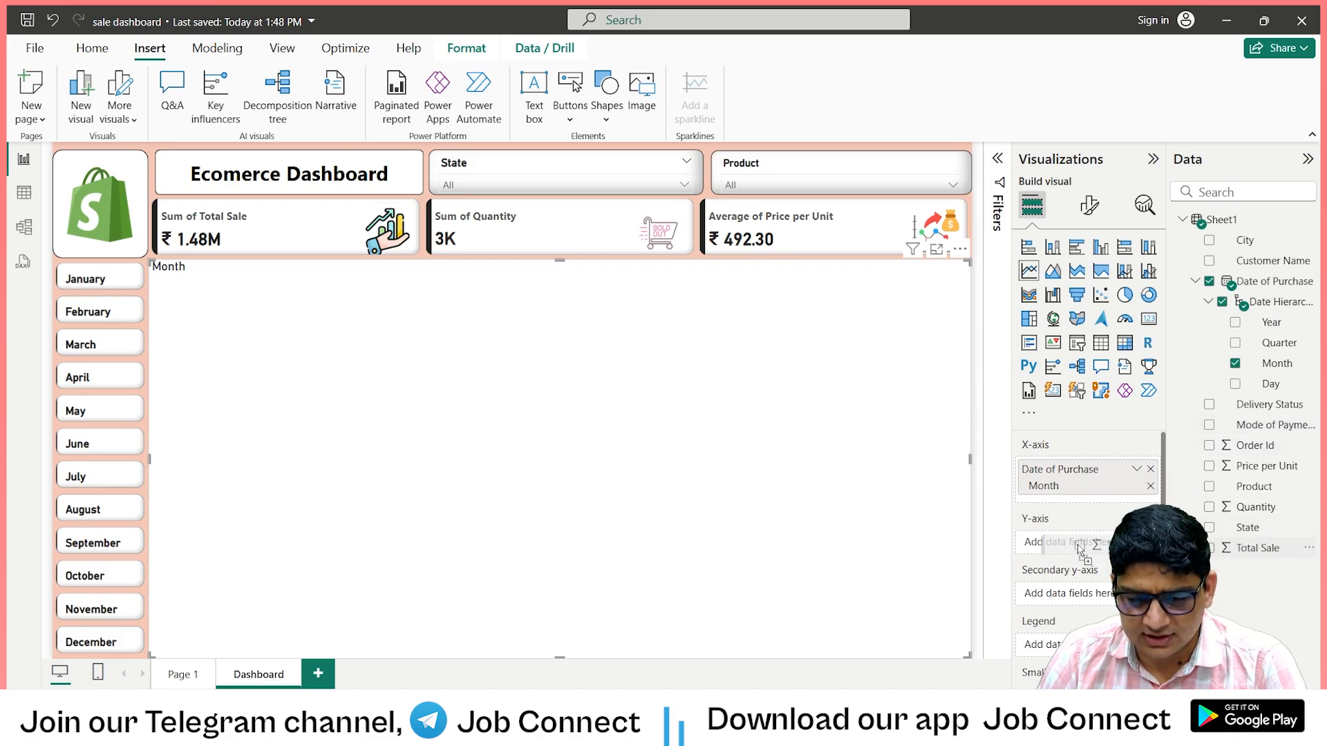
left_click_drag(1080, 548, 1080, 546)
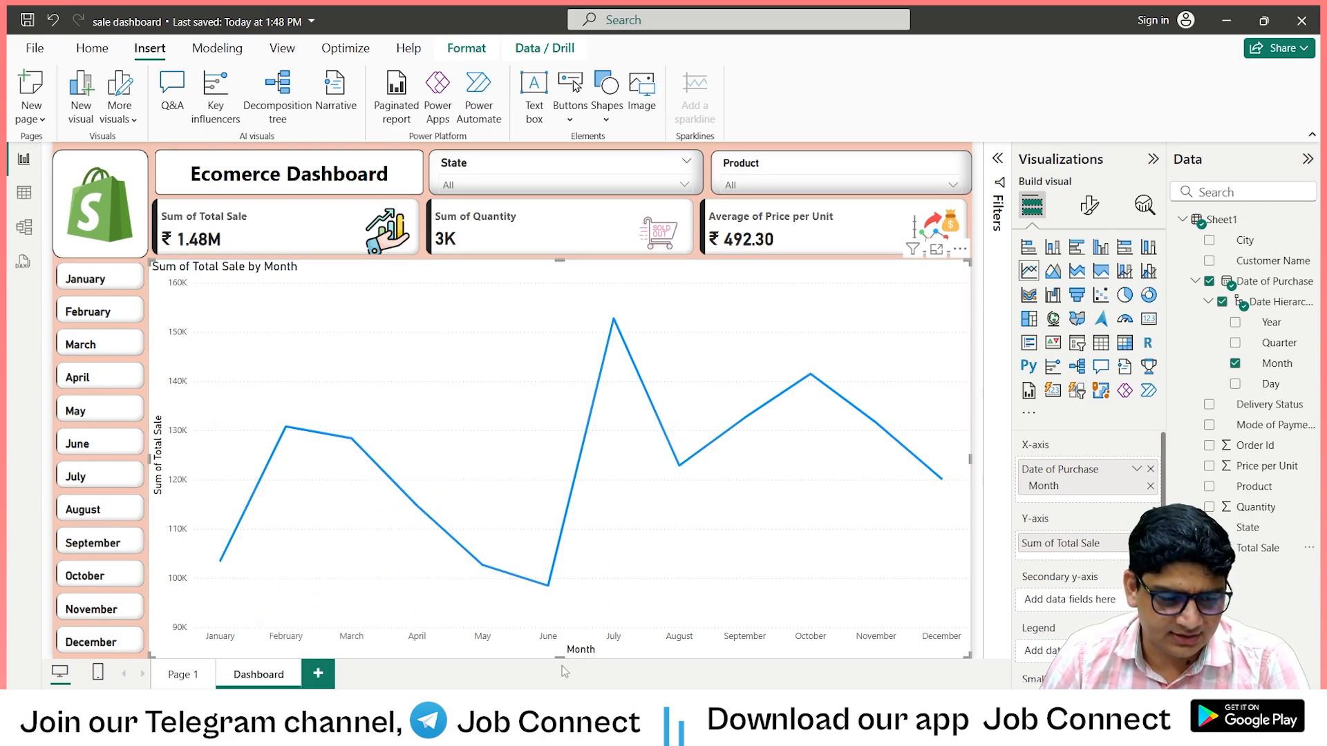
left_click_drag(560, 654, 550, 349)
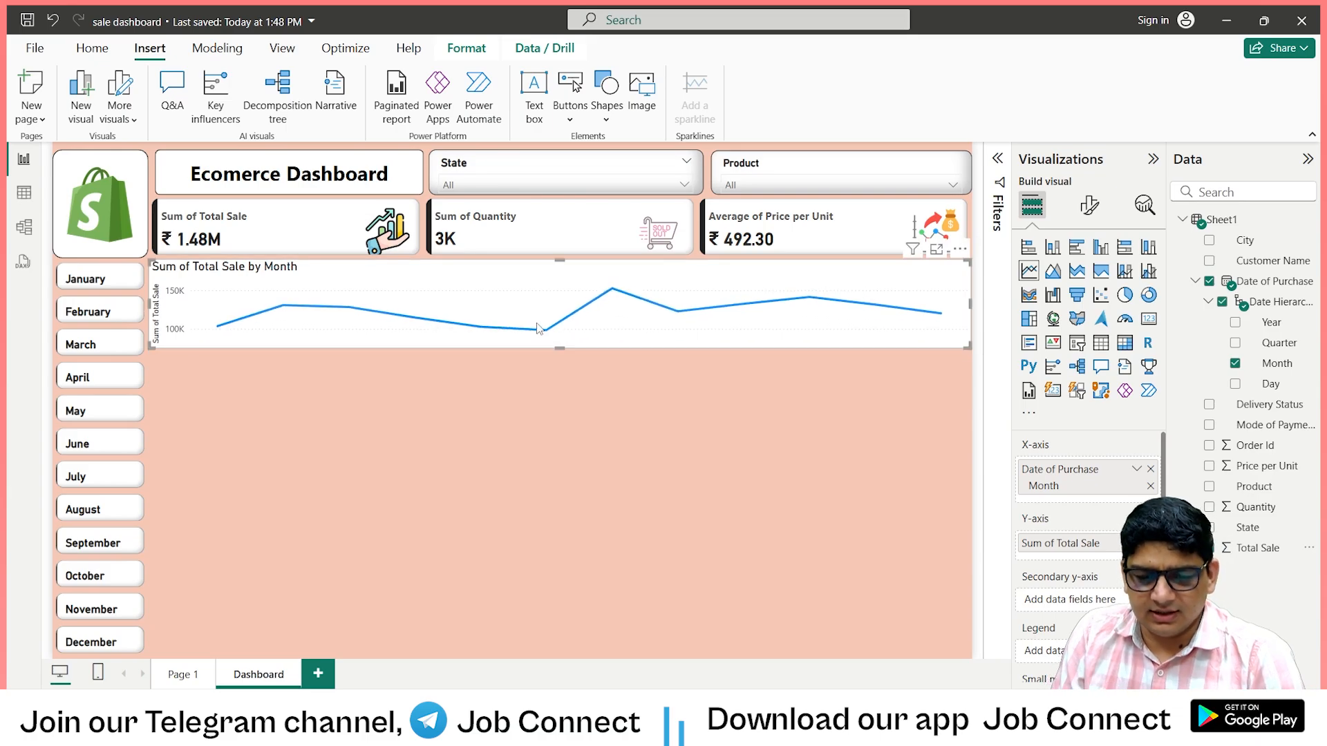
Examine the Date of Purchase field options of the line chart on Page 1.
left_click(185, 673)
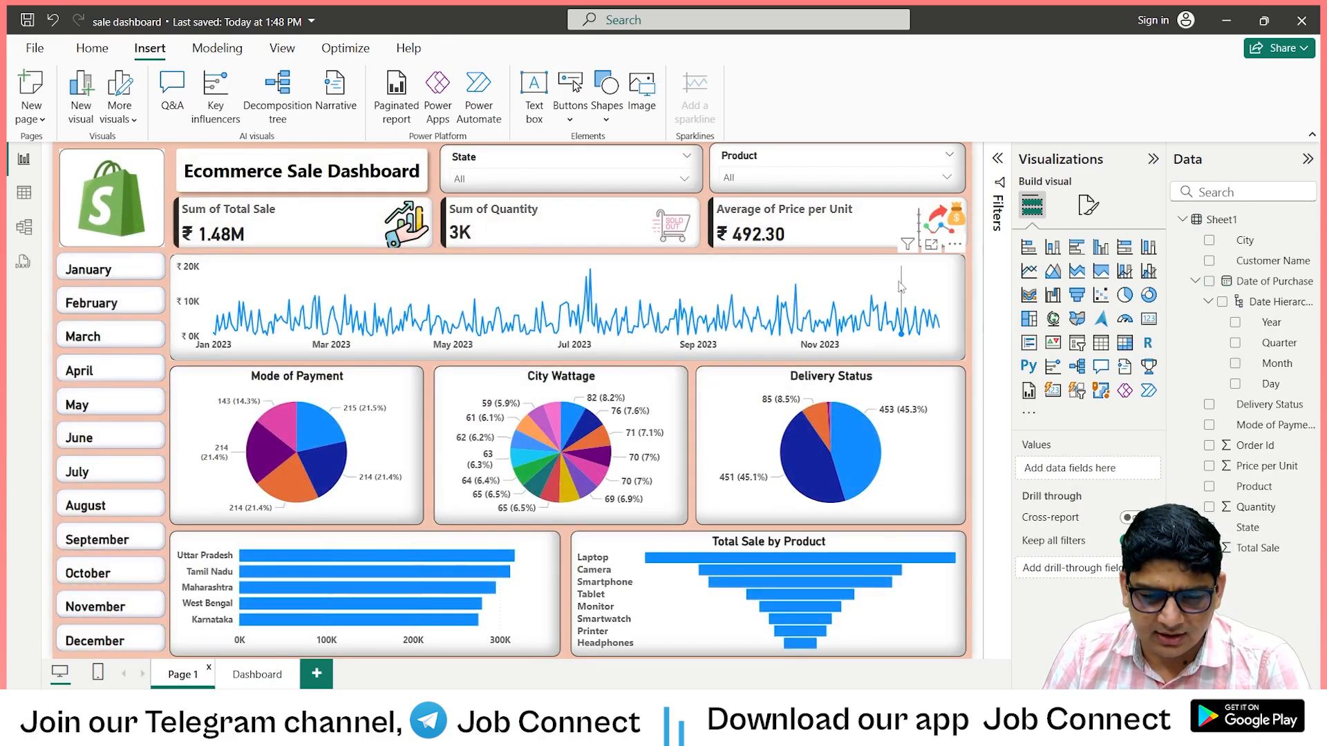
left_click(870, 262)
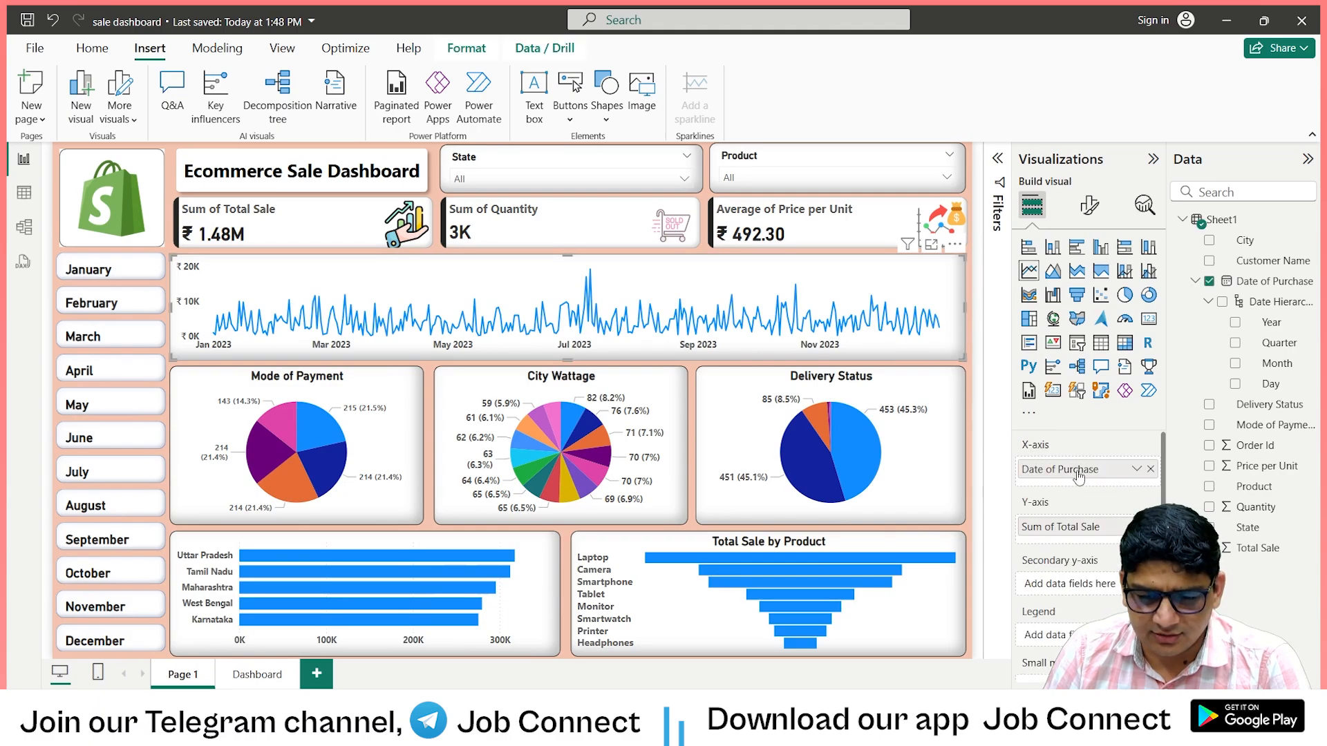
left_click(1138, 472)
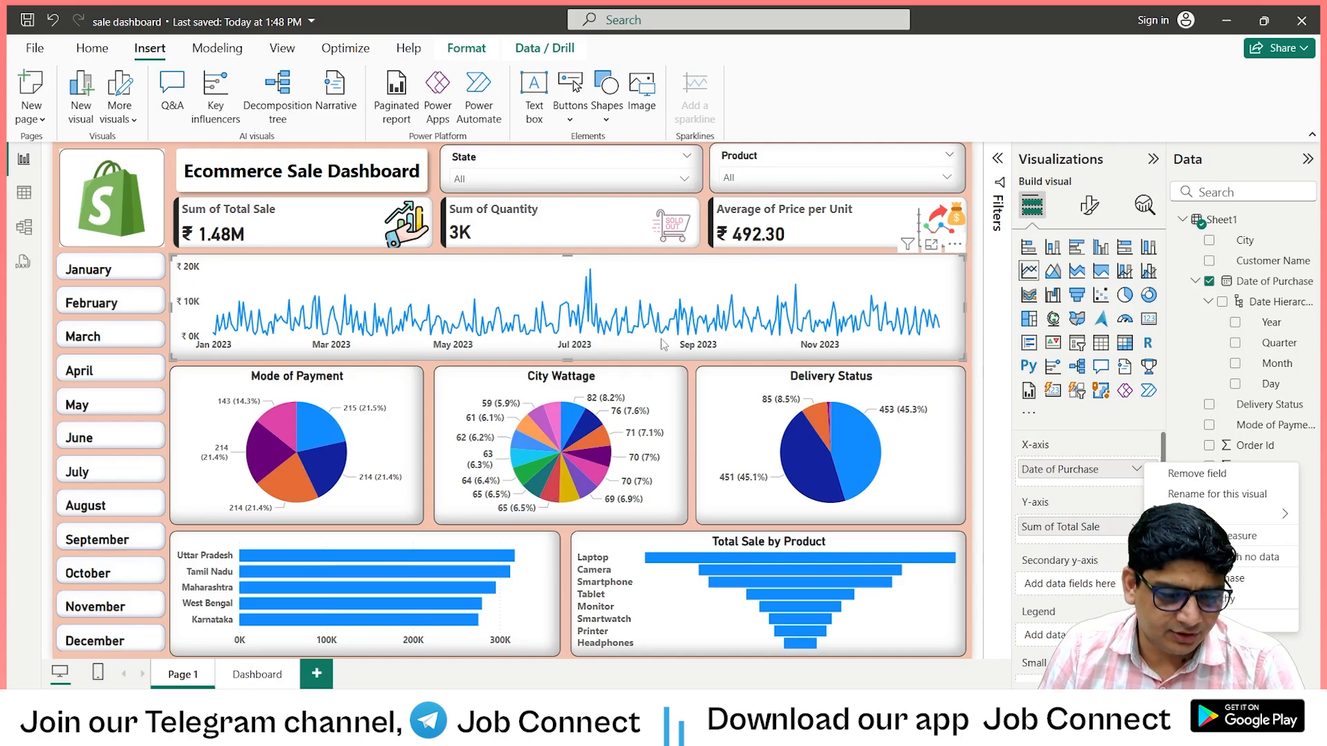
Make the Dashboard page's line chart slightly taller so that its month labels fit.
left_click(257, 675)
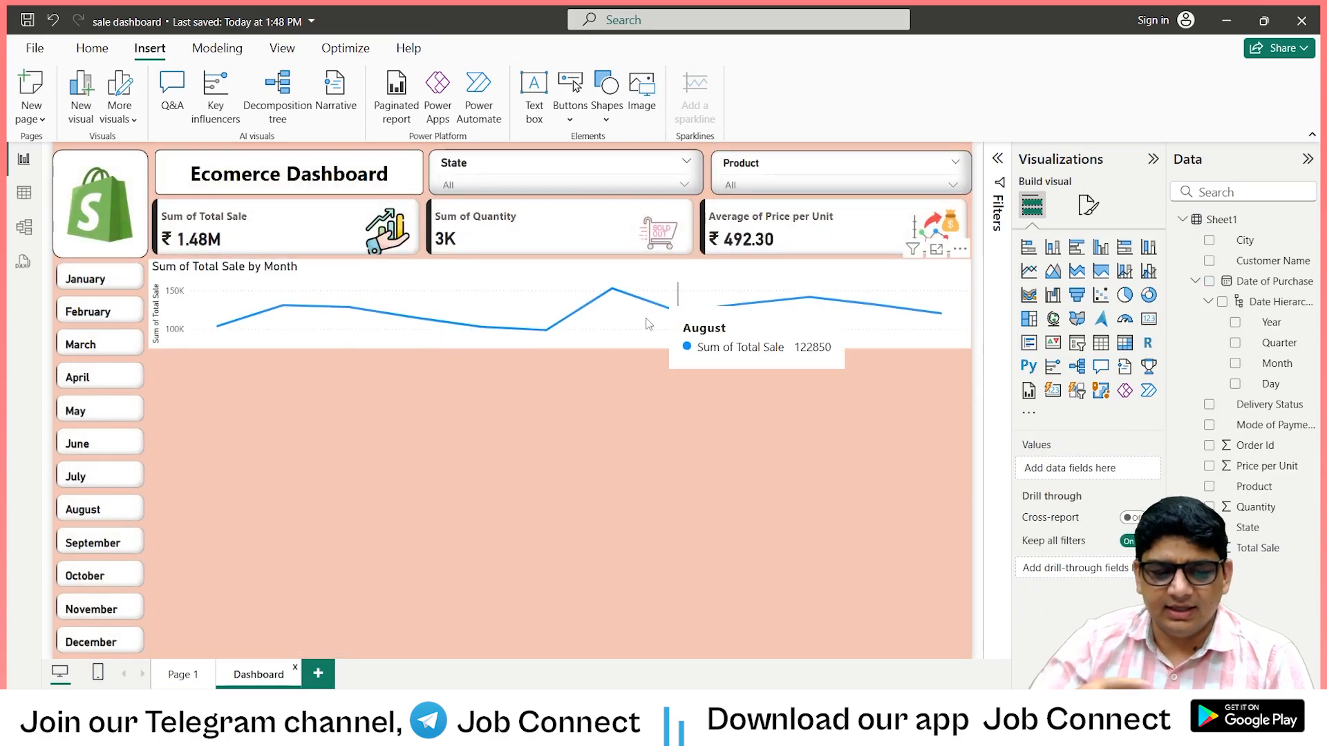
left_click(604, 347)
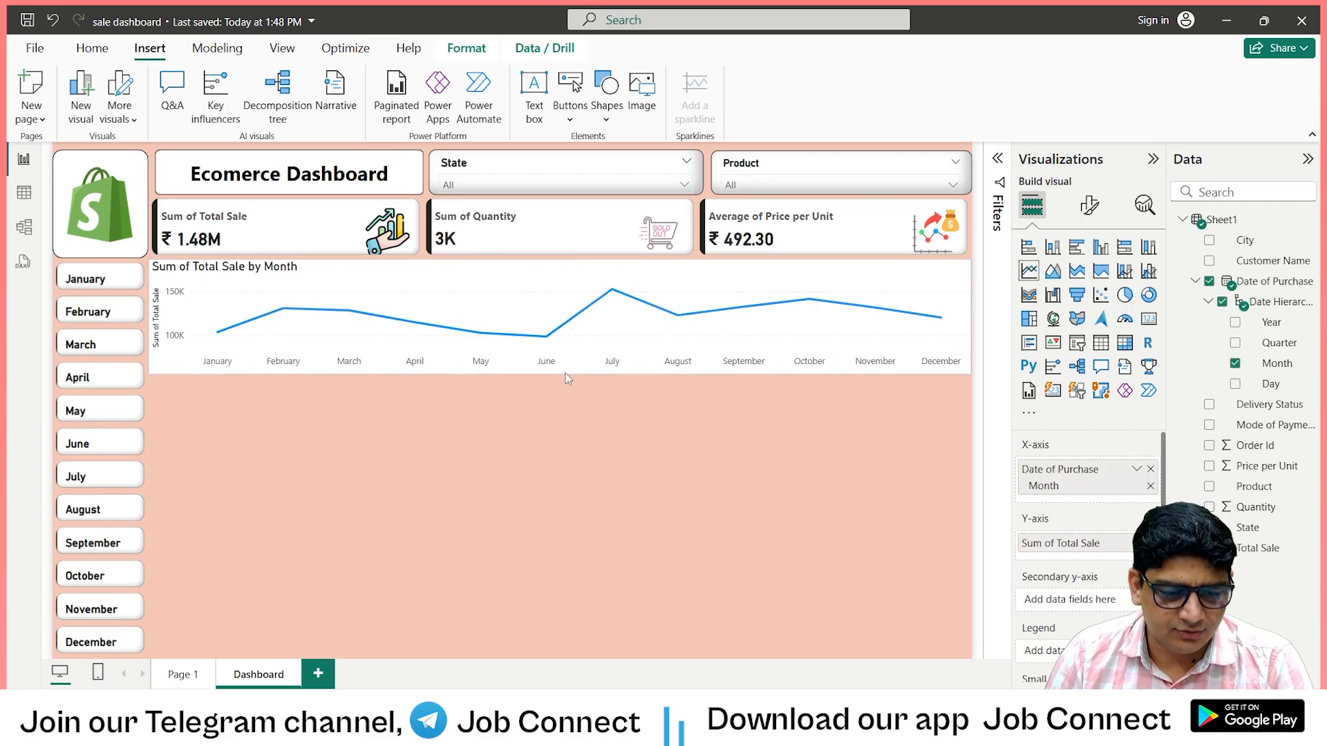
left_click_drag(566, 374, 565, 360)
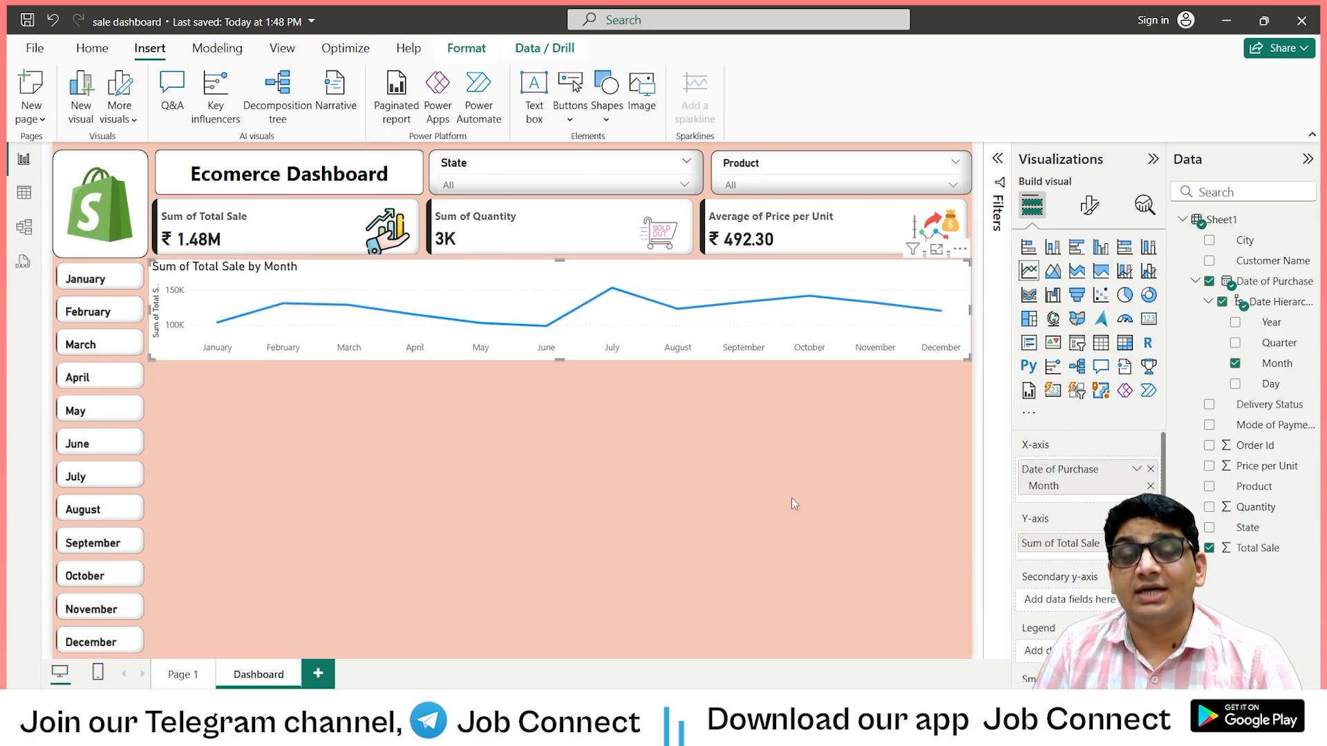
Keep the line chart's X-axis values on and make them bold.
left_click(1089, 206)
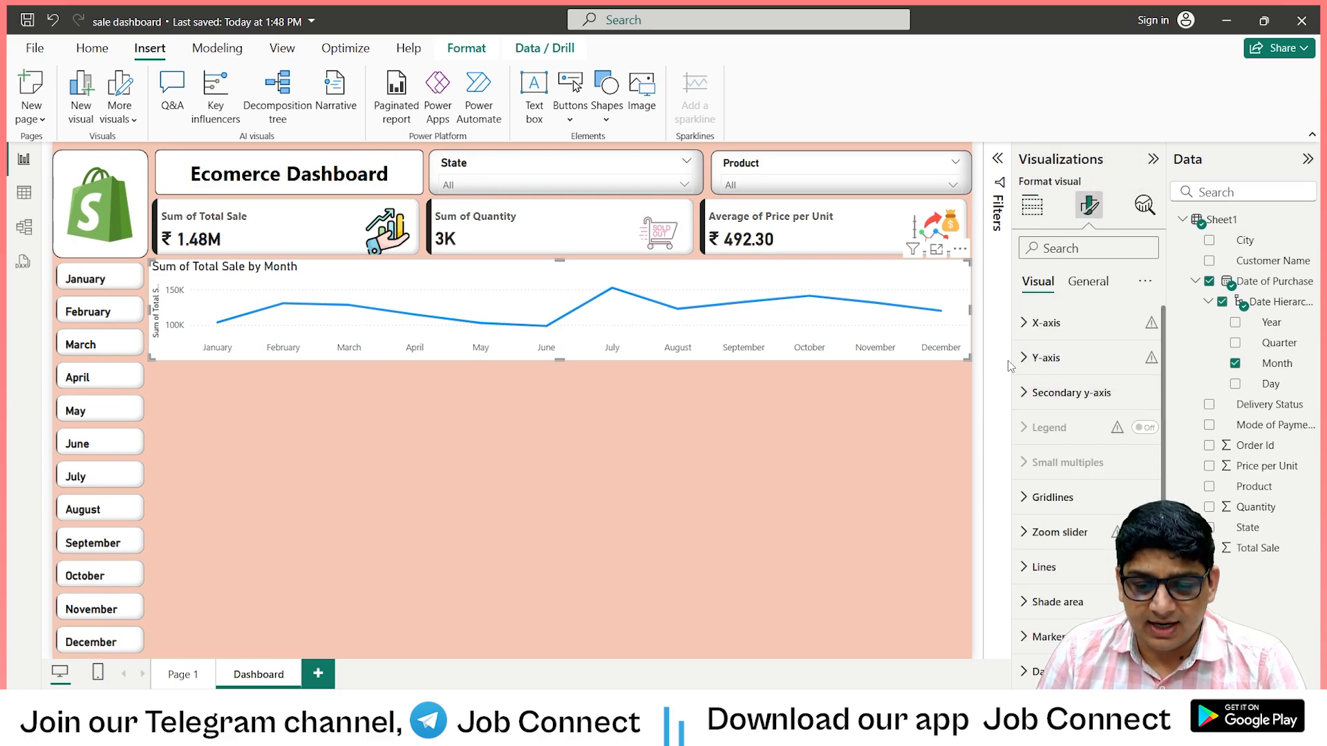
left_click(1028, 325)
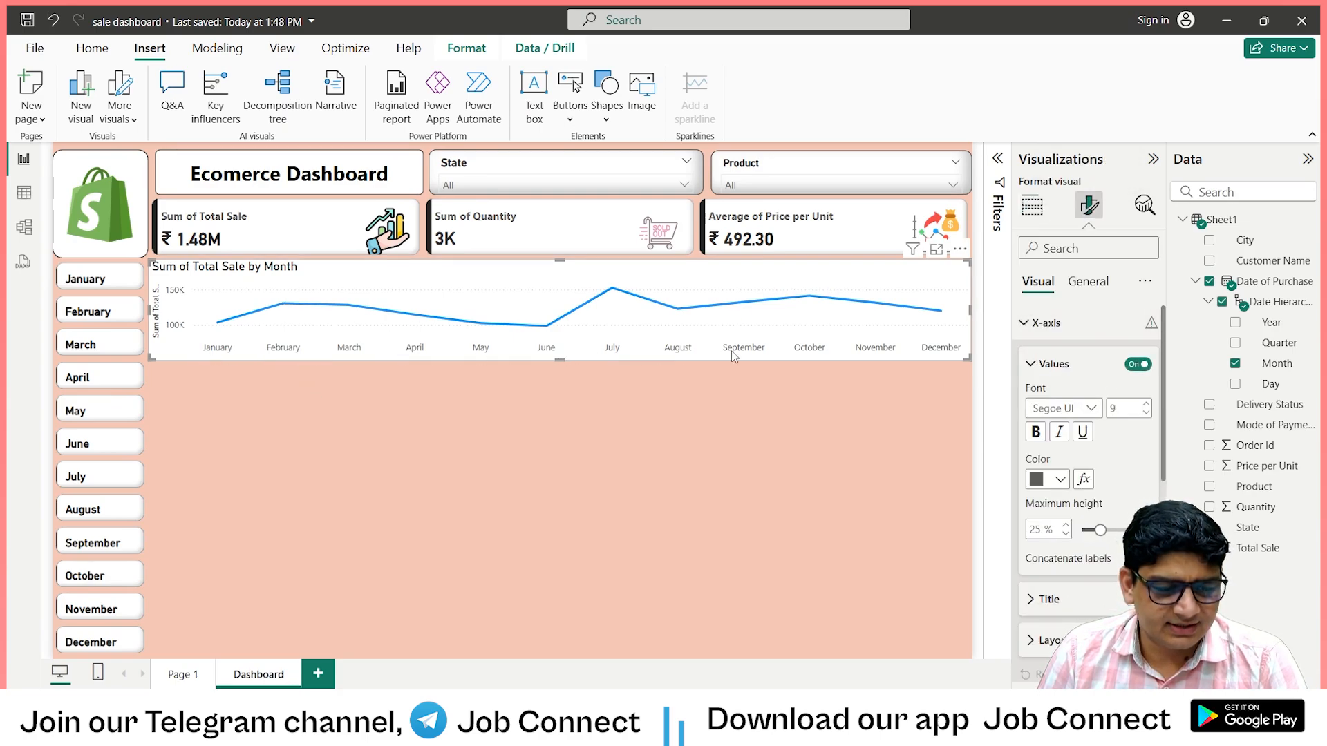
left_click(1141, 364)
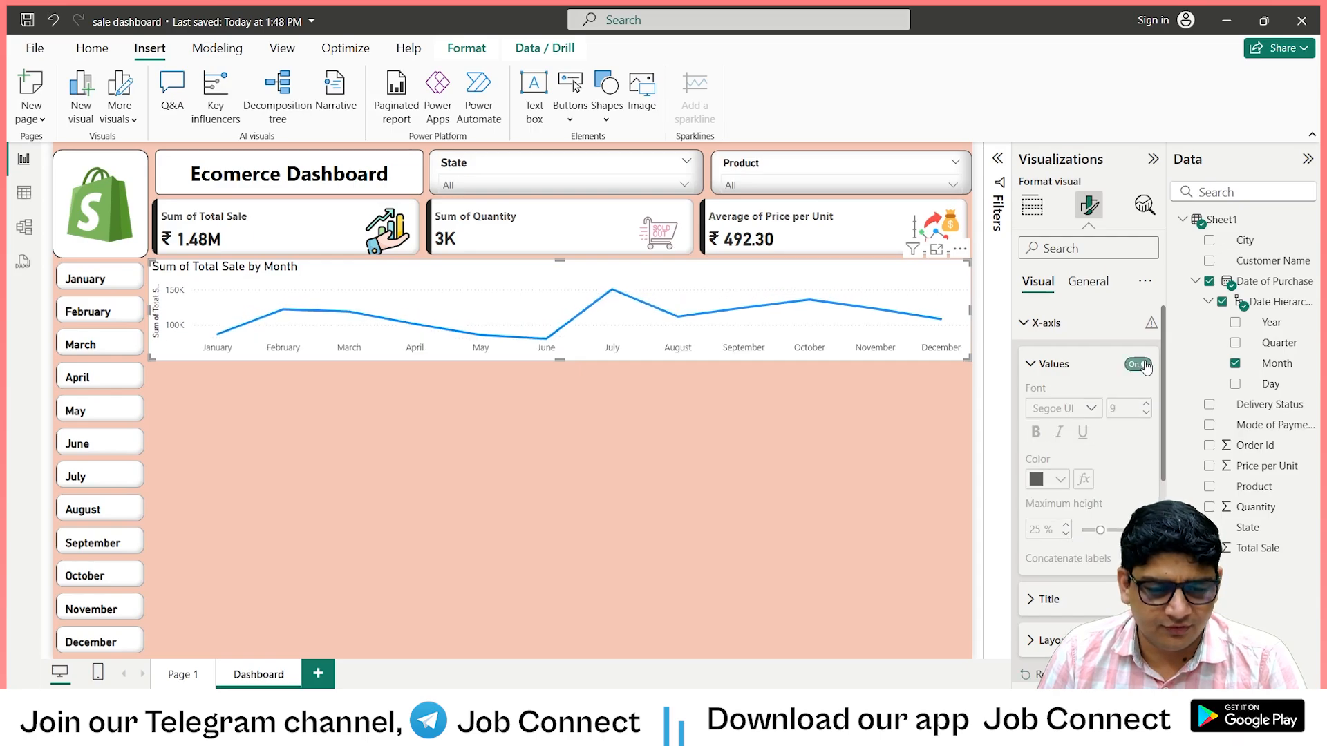
left_click(1035, 432)
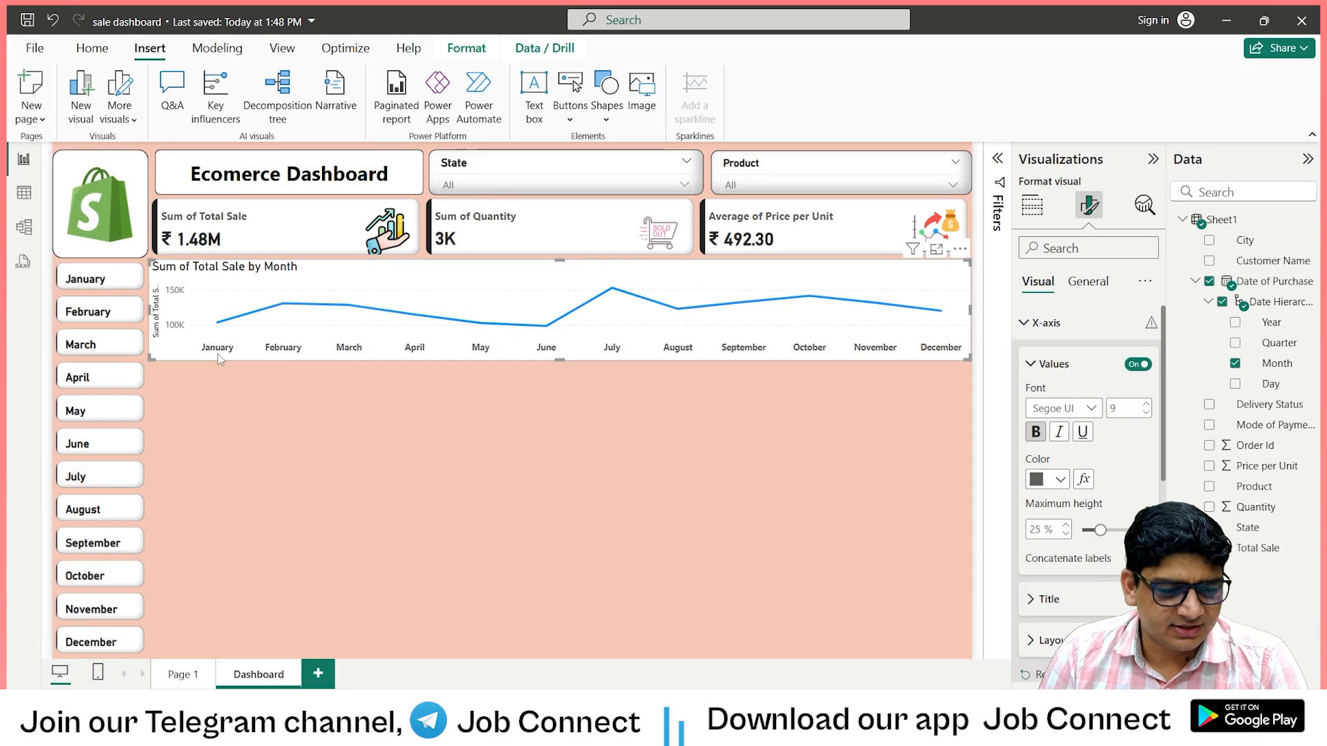
Turn off the X-axis title of the line chart.
scroll(1056, 497, "down", 3)
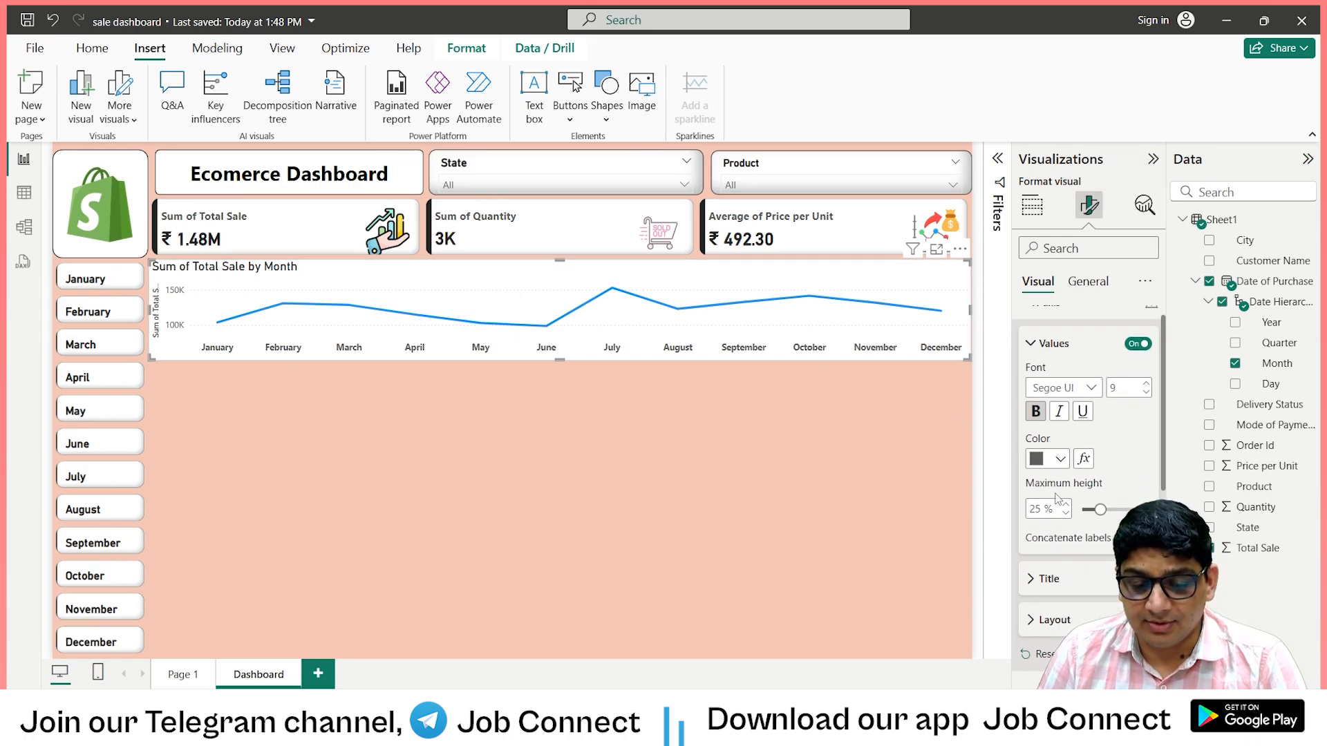
scroll(1099, 443, "down", 1)
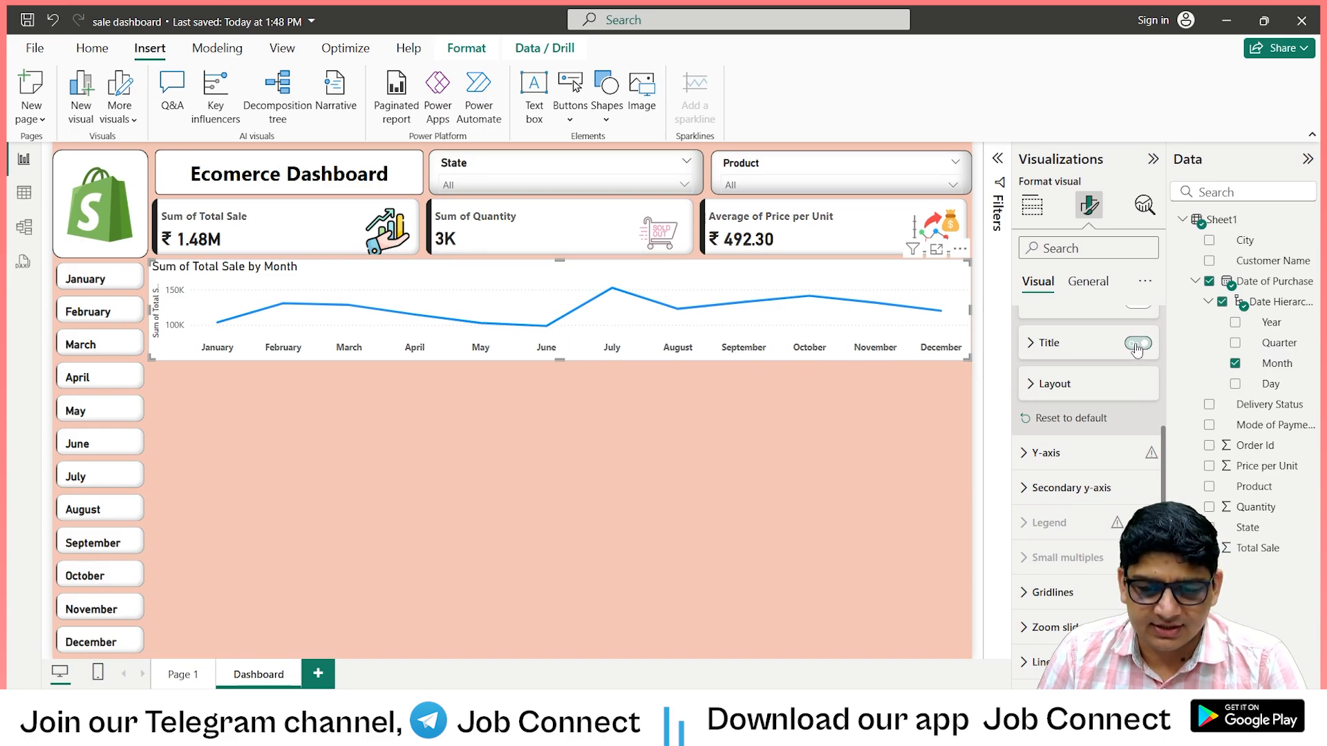
left_click(1033, 385)
left_click(1033, 386)
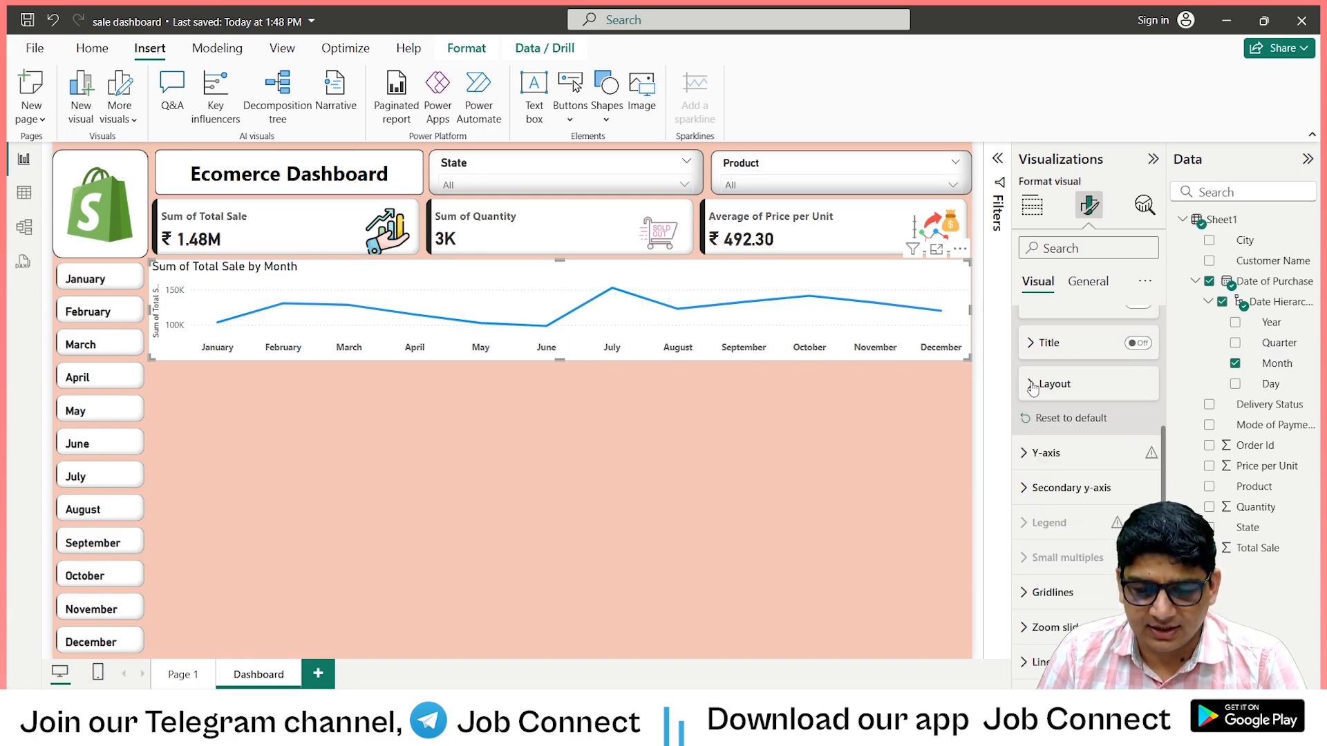
Turn off the Y-axis title of the line chart, keeping the axis values on.
left_click(1048, 453)
scroll(1065, 453, "down", 3)
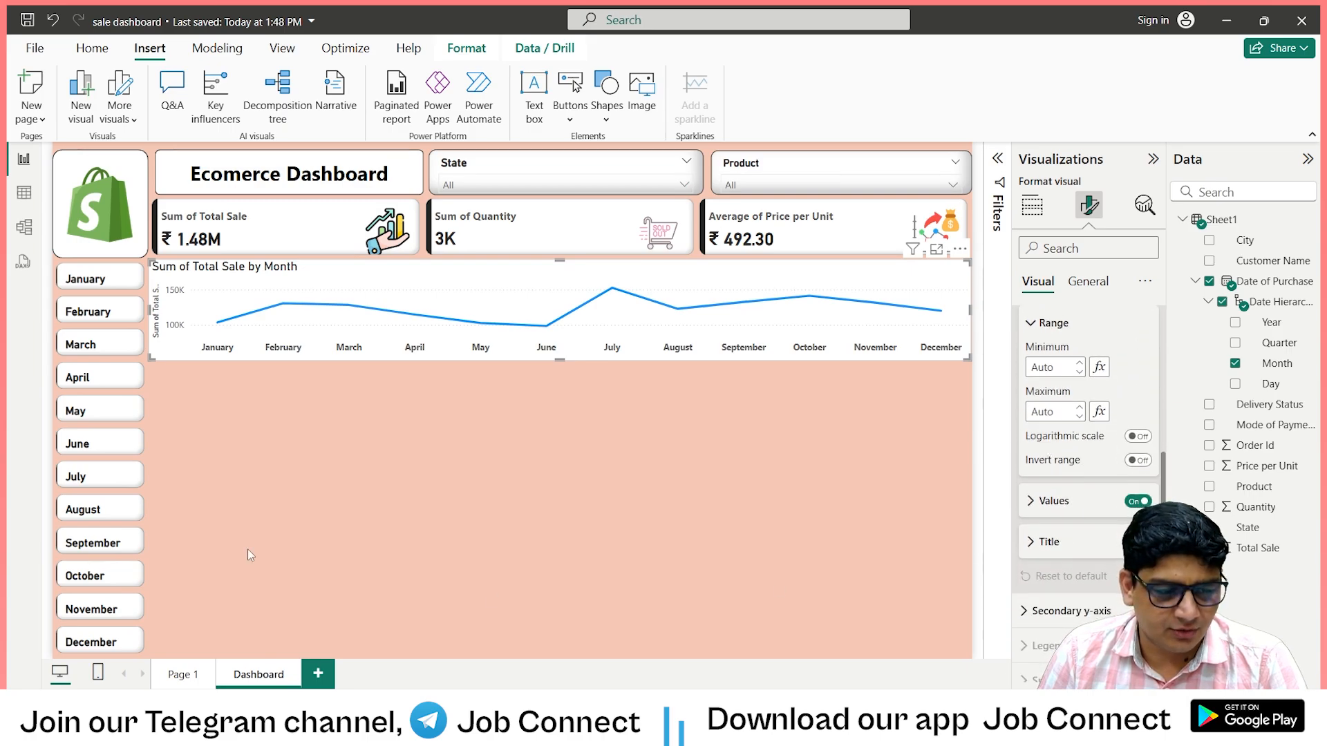
scroll(1091, 429, "up", 2)
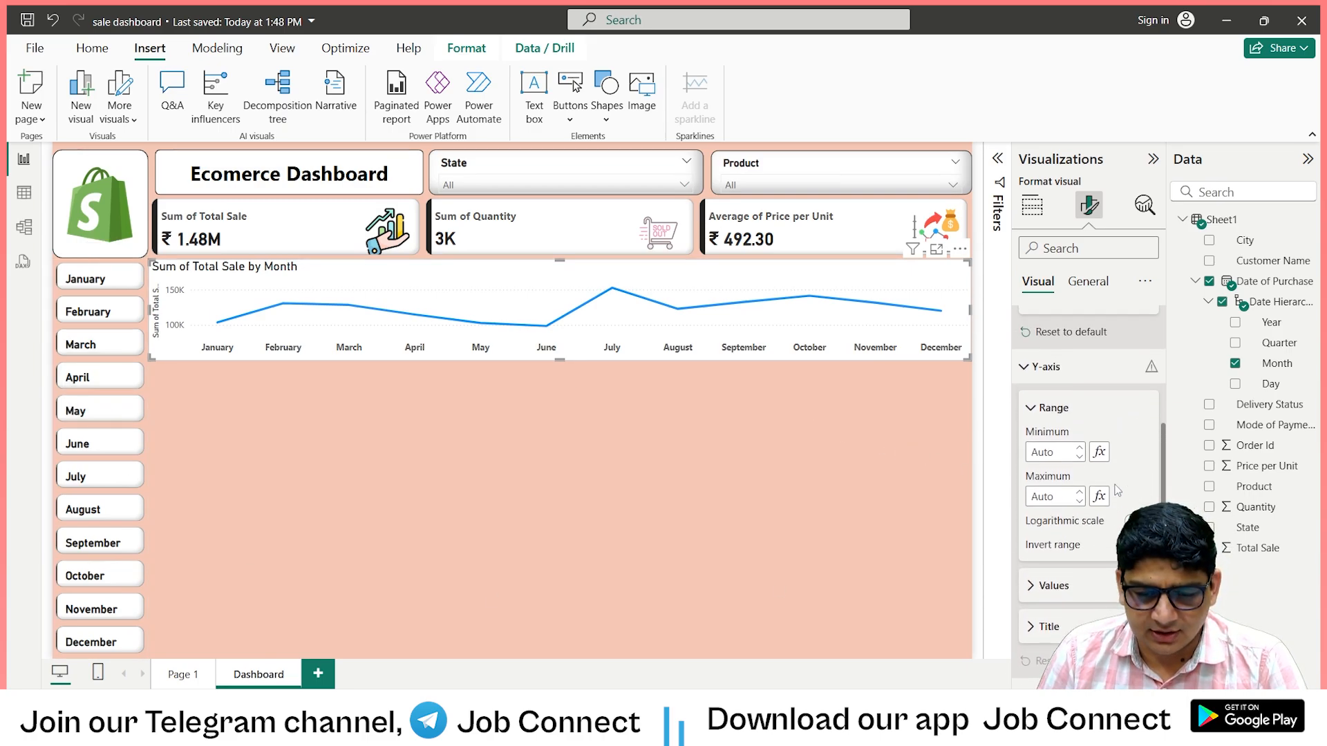
scroll(1082, 401, "down", 2)
scroll(1082, 401, "up", 3)
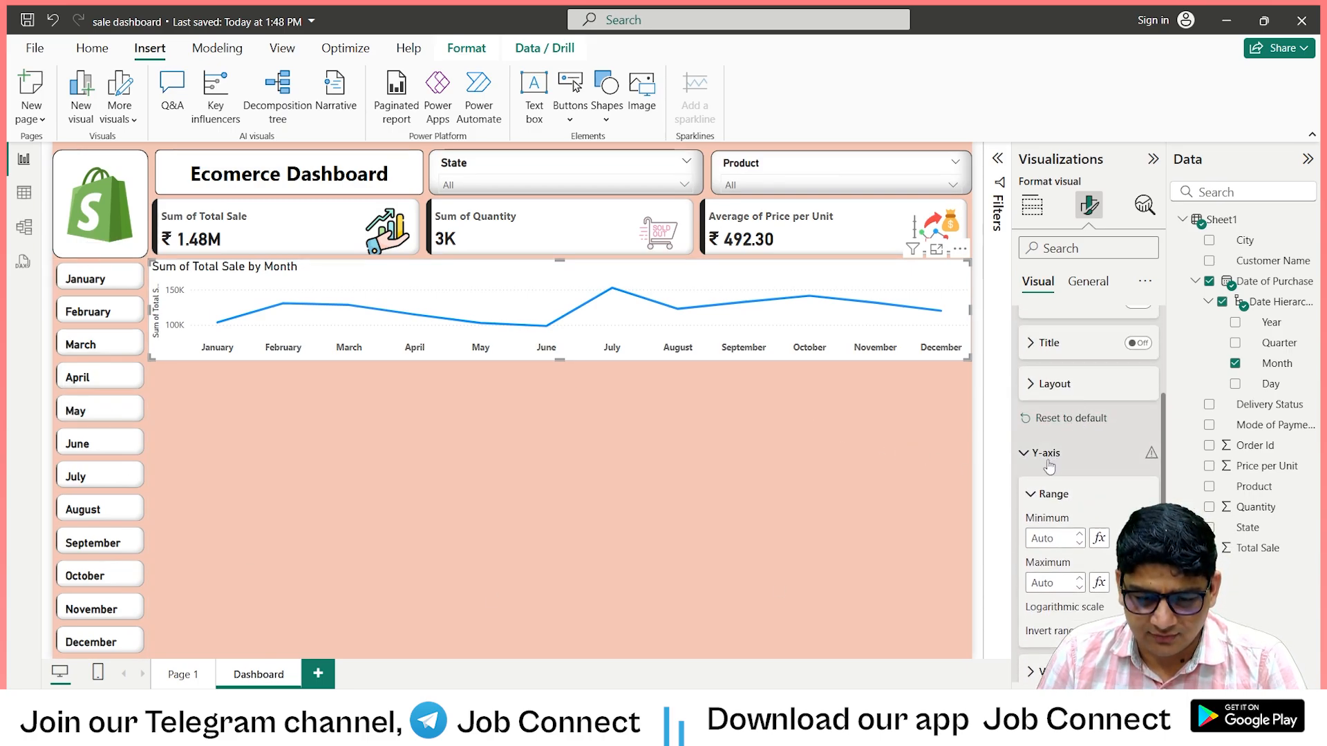
scroll(1045, 460, "down", 3)
scroll(1052, 481, "down", 2)
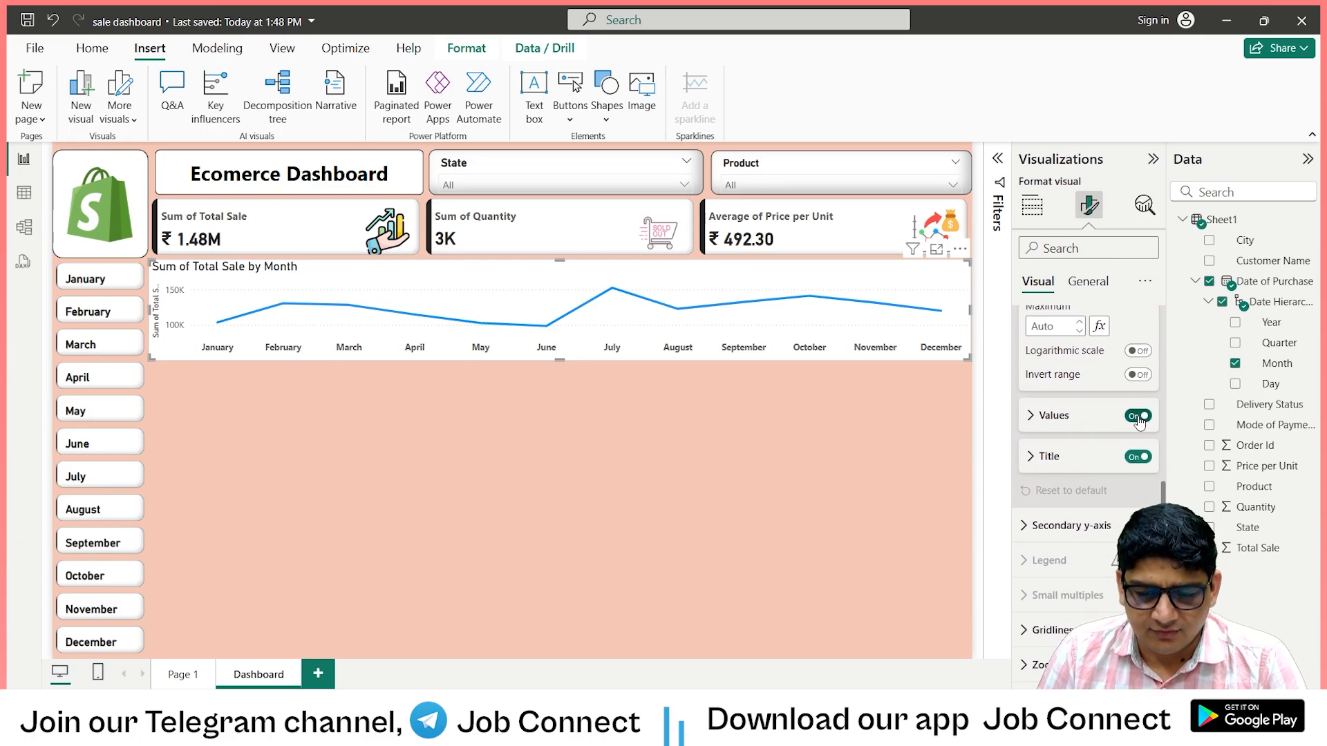
left_click(1137, 459)
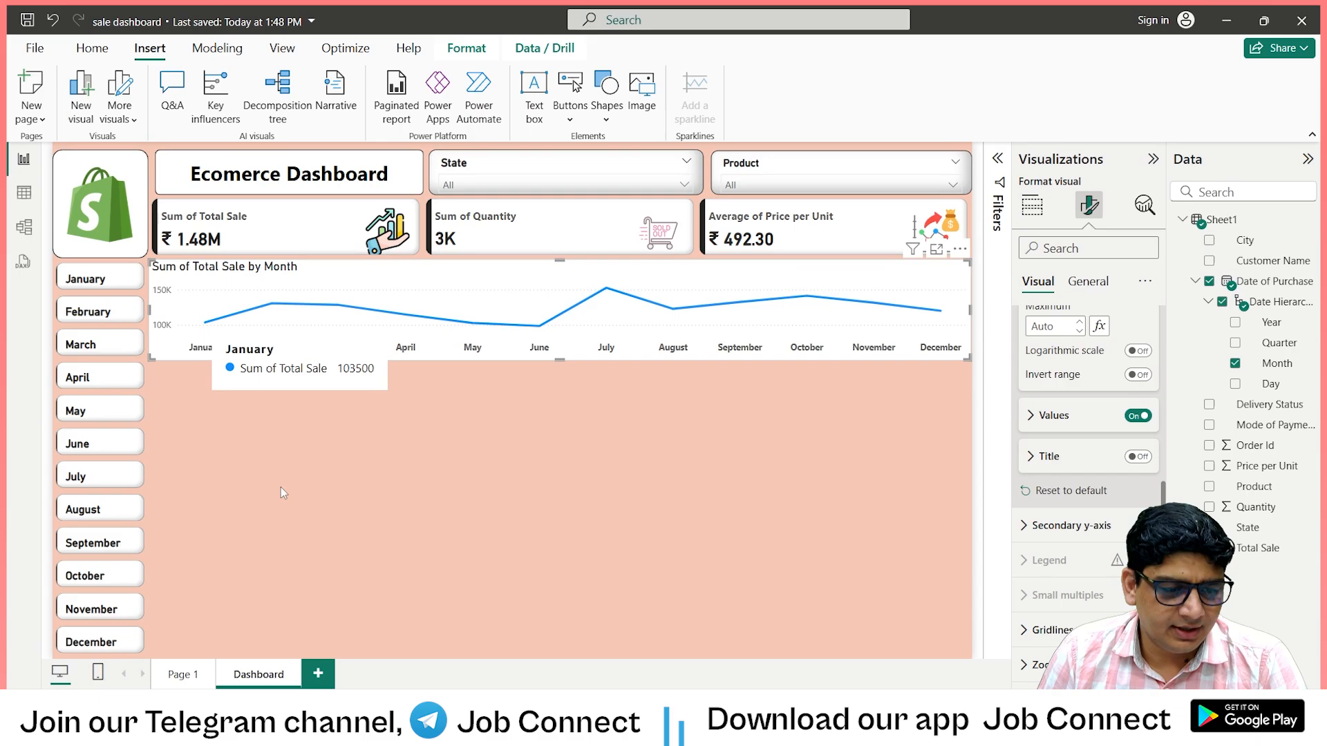
Turn off the horizontal gridlines of the line chart.
scroll(1030, 470, "down", 3)
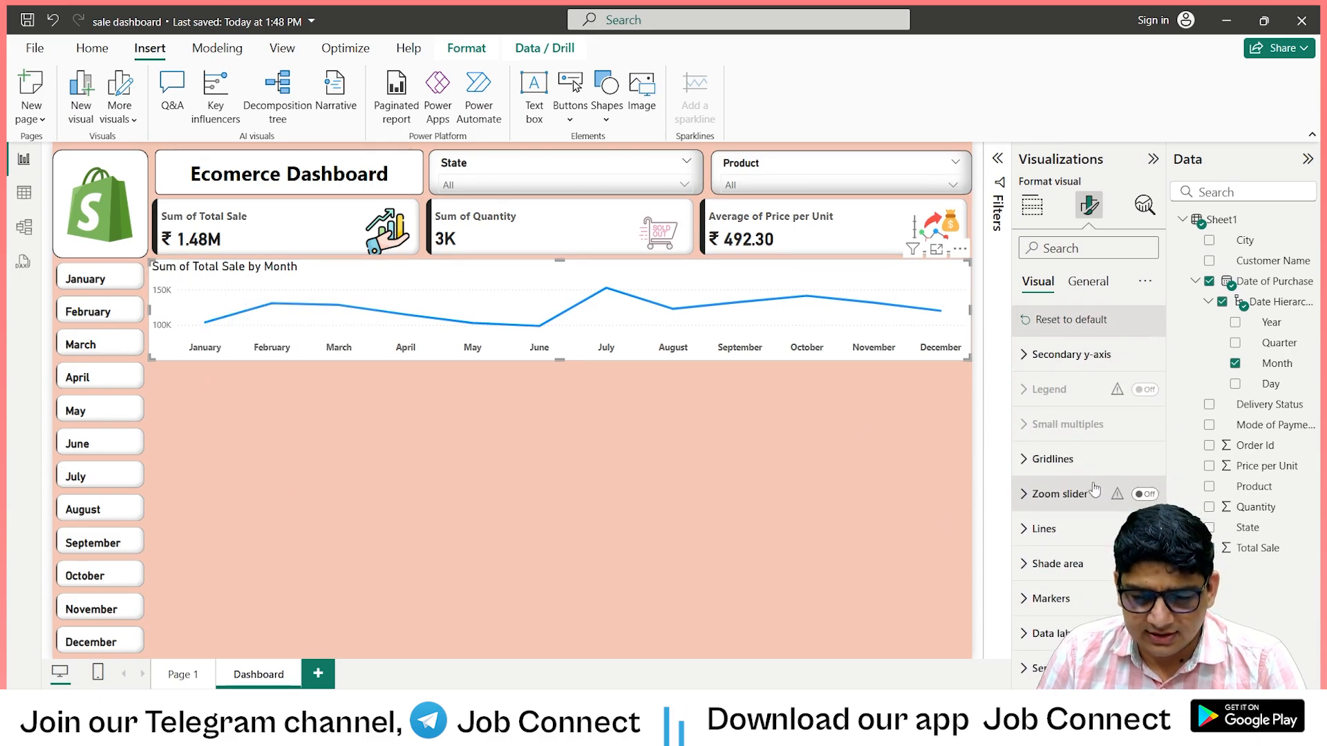
left_click(1030, 460)
scroll(1091, 509, "down", 2)
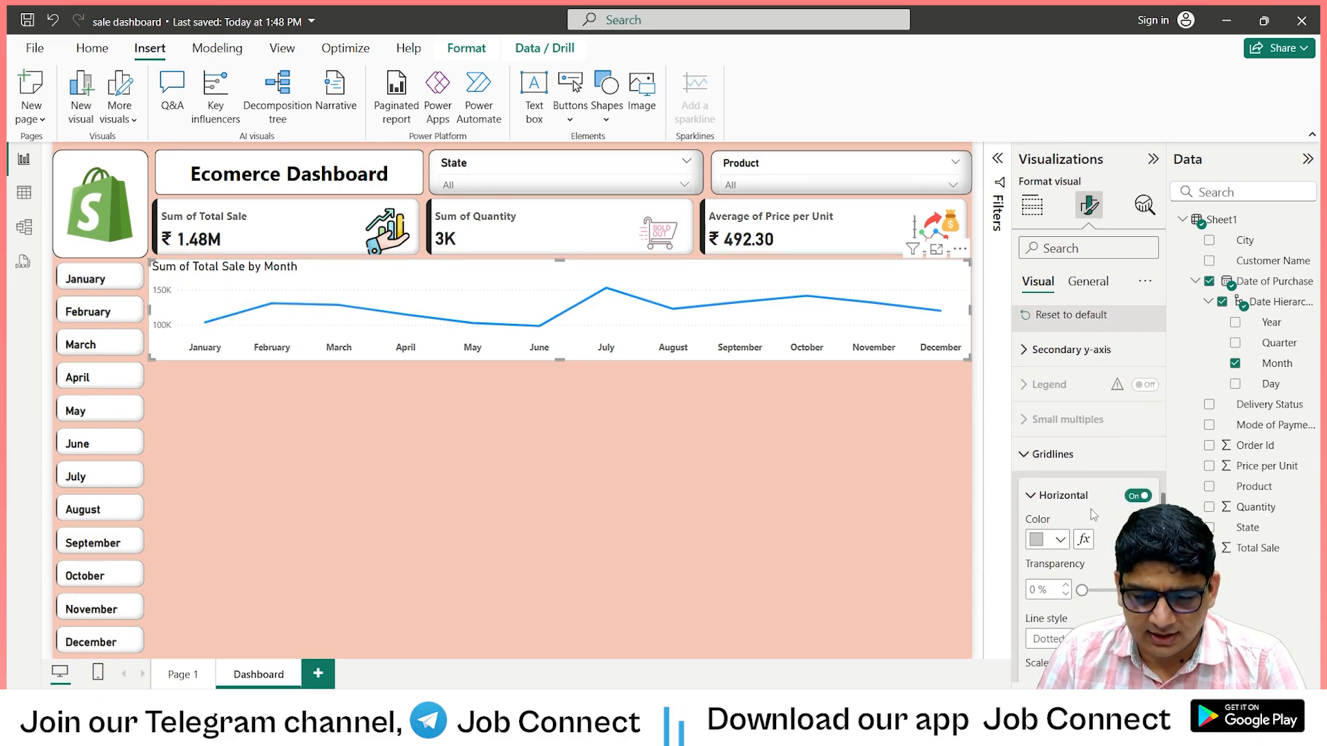
left_click(1136, 416)
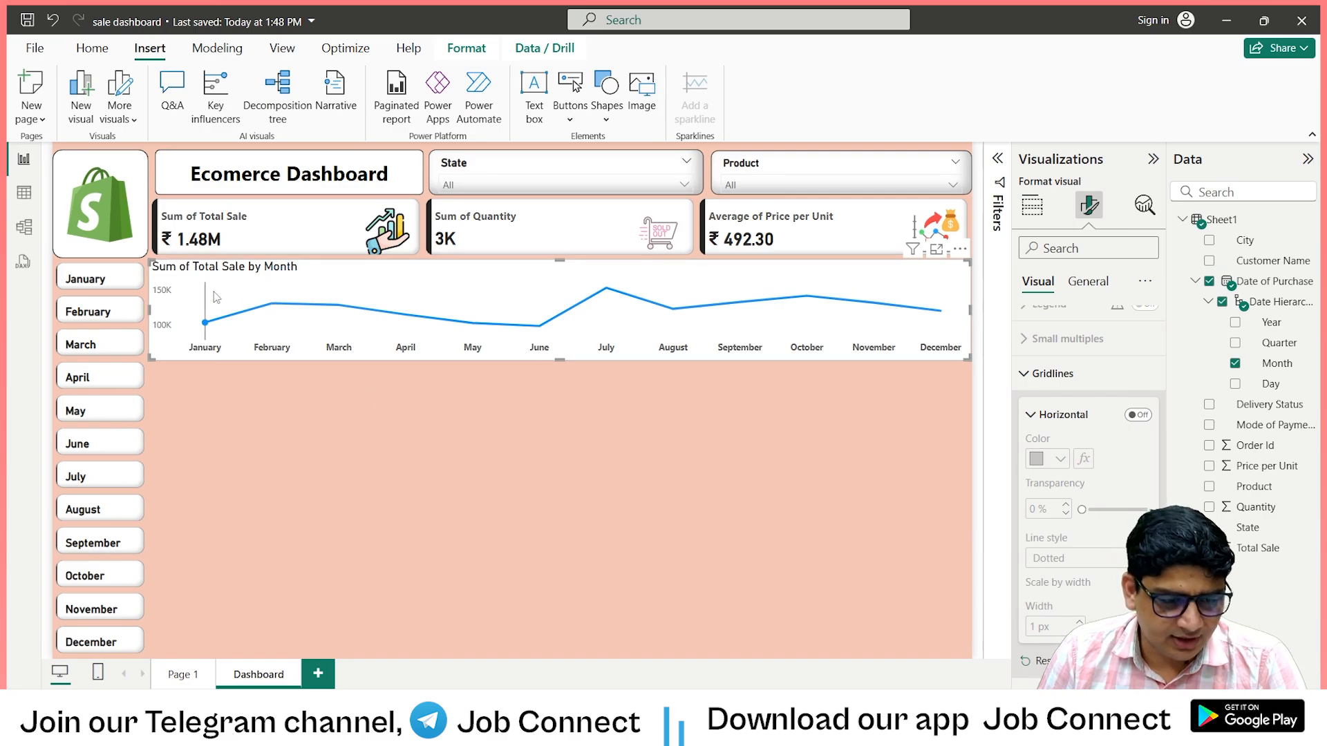
Set the width of the chart's line to 2 px for all series.
scroll(1071, 529, "down", 3)
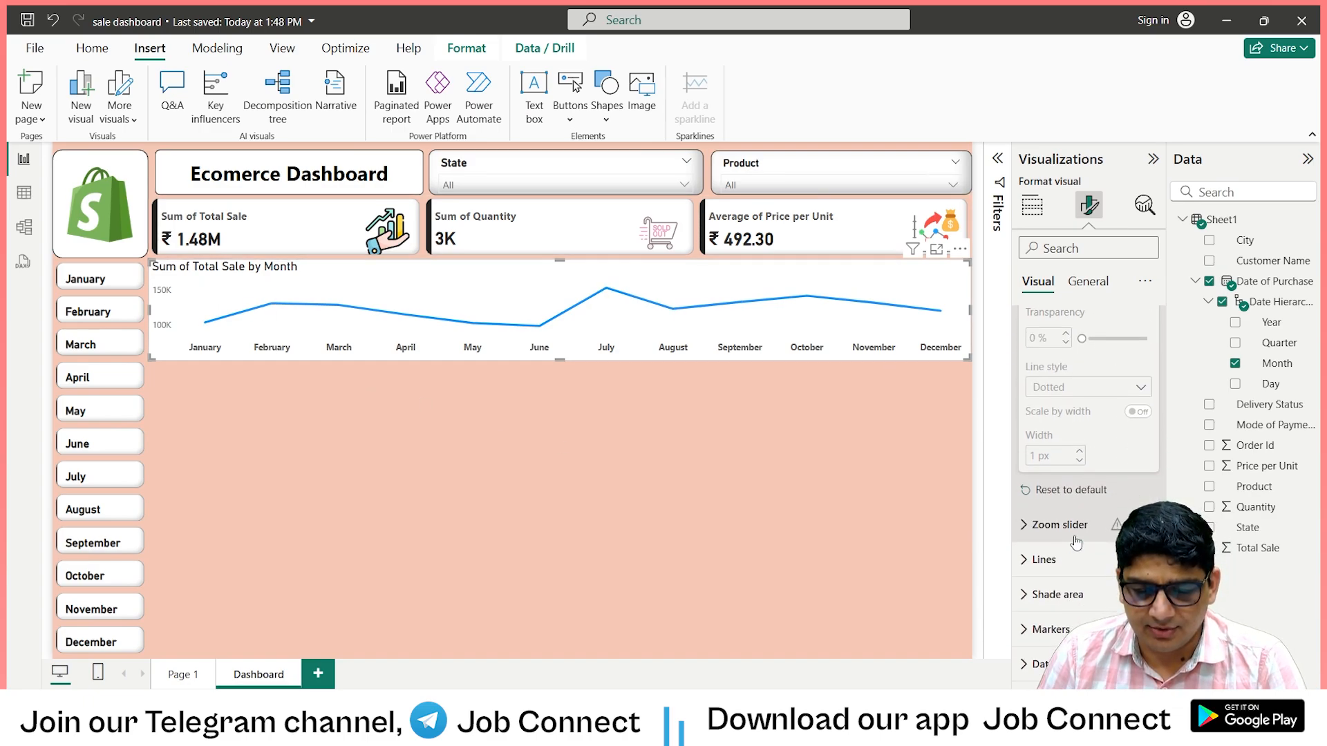
left_click(1047, 493)
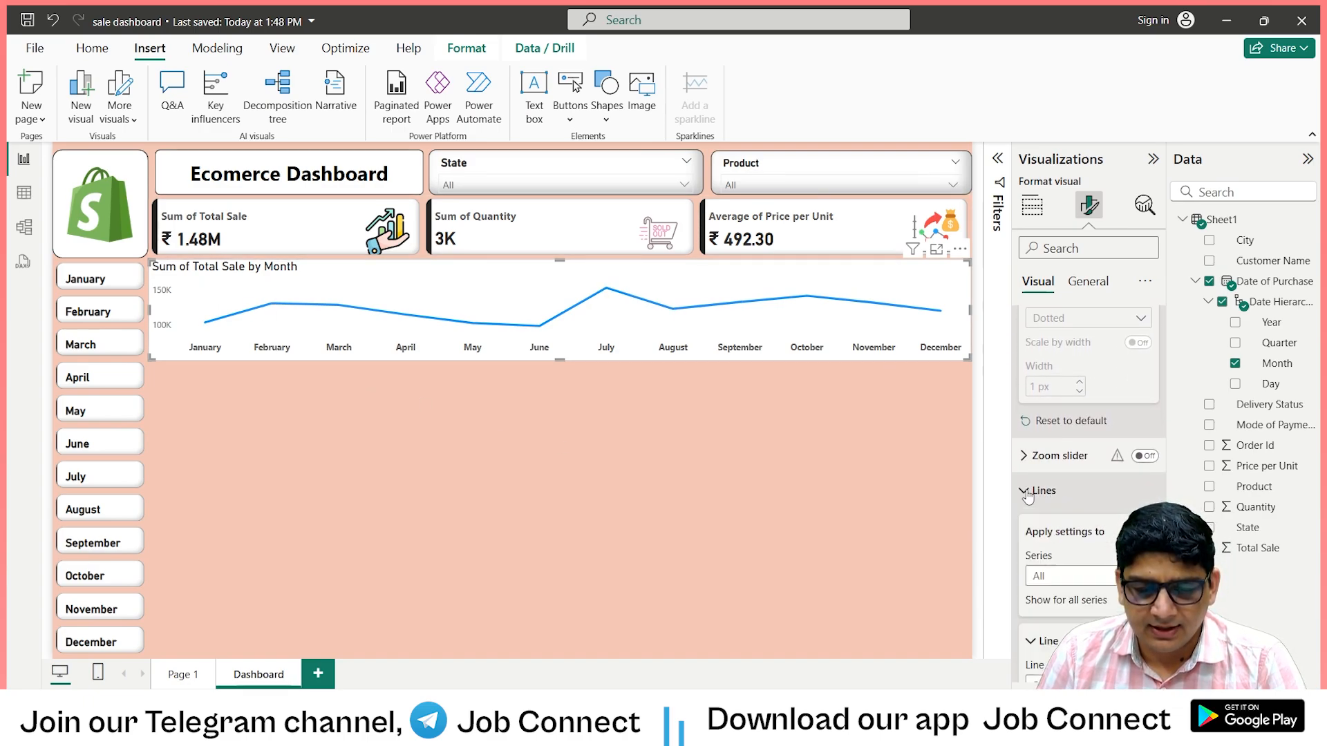
scroll(1068, 477, "down", 3)
scroll(1068, 476, "down", 2)
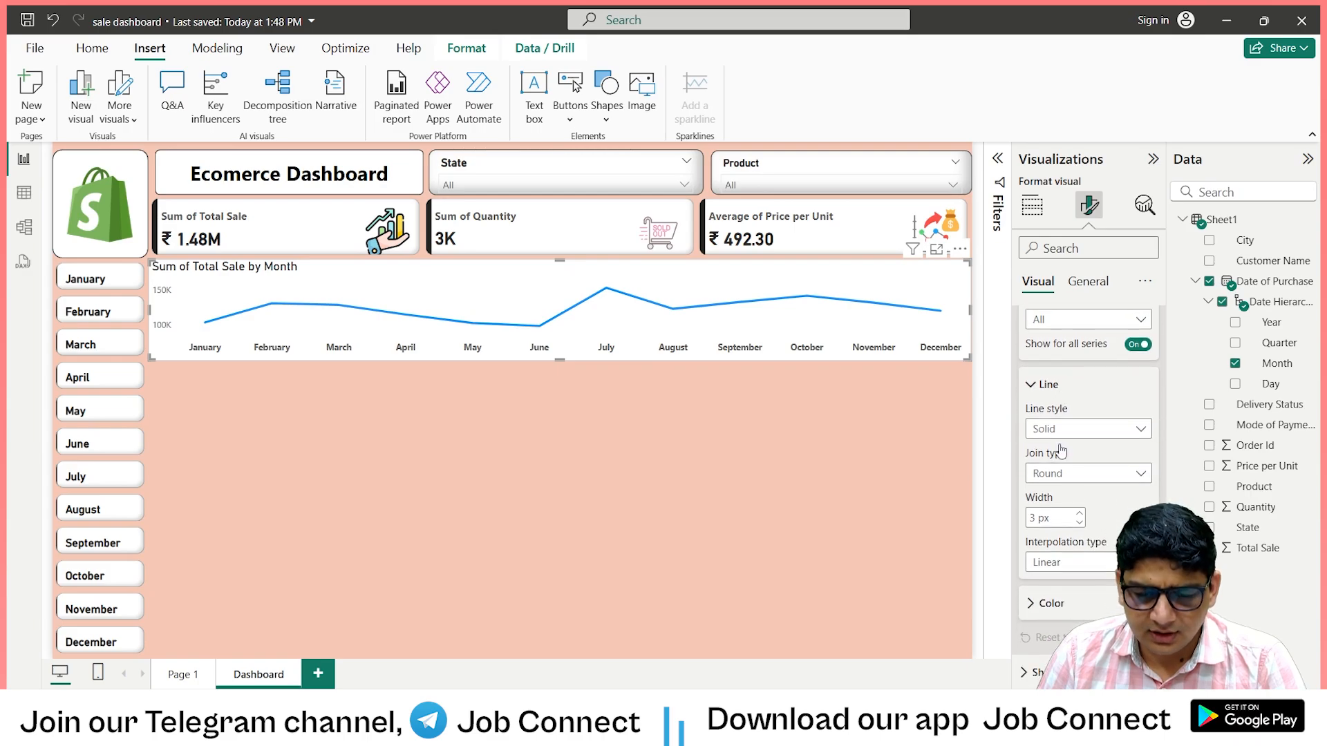
left_click(1080, 513)
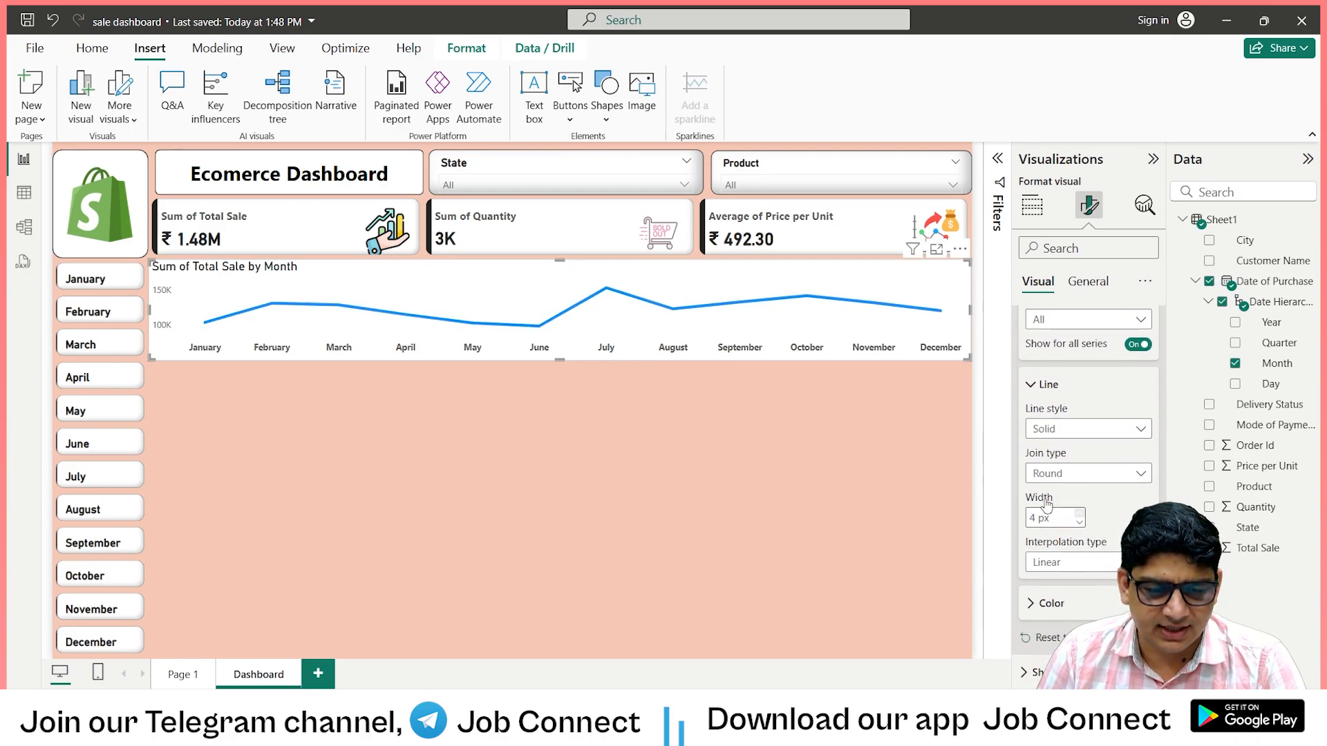
left_click(1080, 523)
left_click(1080, 523)
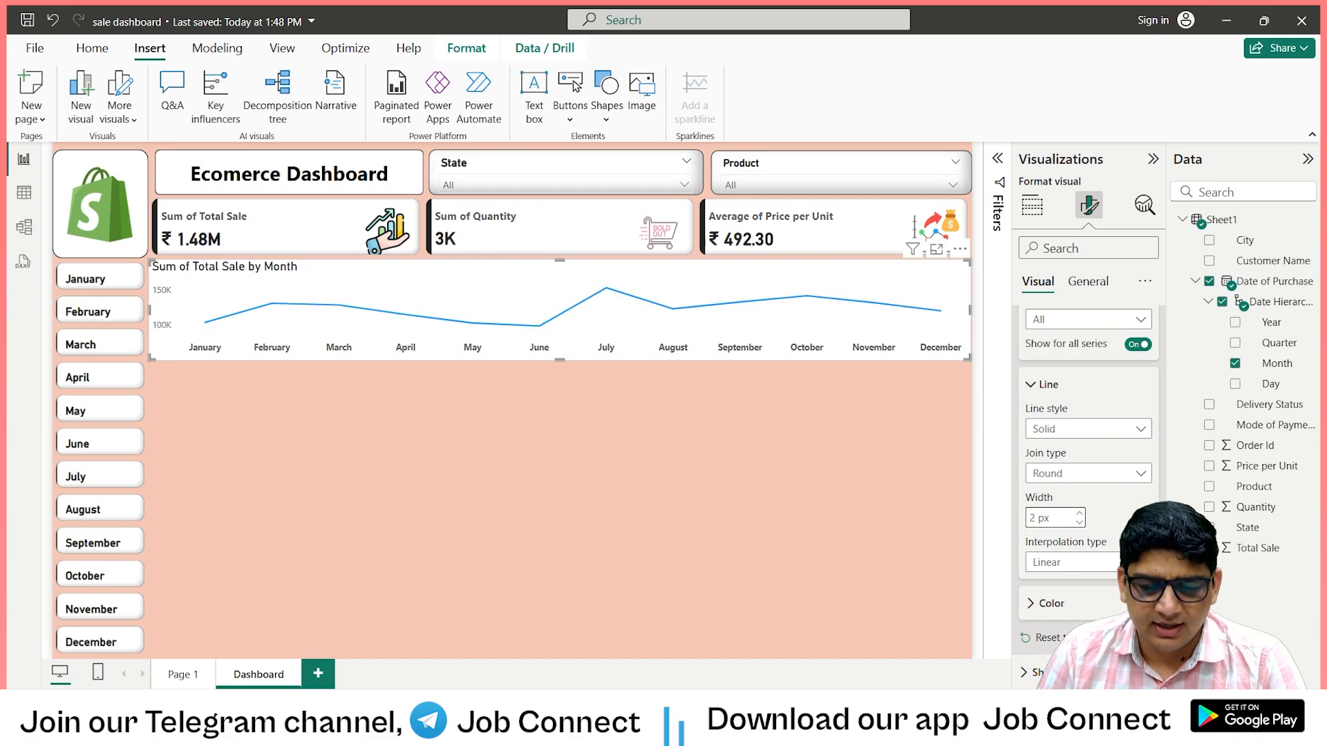
Change the color of the line chart's line to black from the theme colors.
scroll(1089, 484, "down", 2)
left_click(1033, 458)
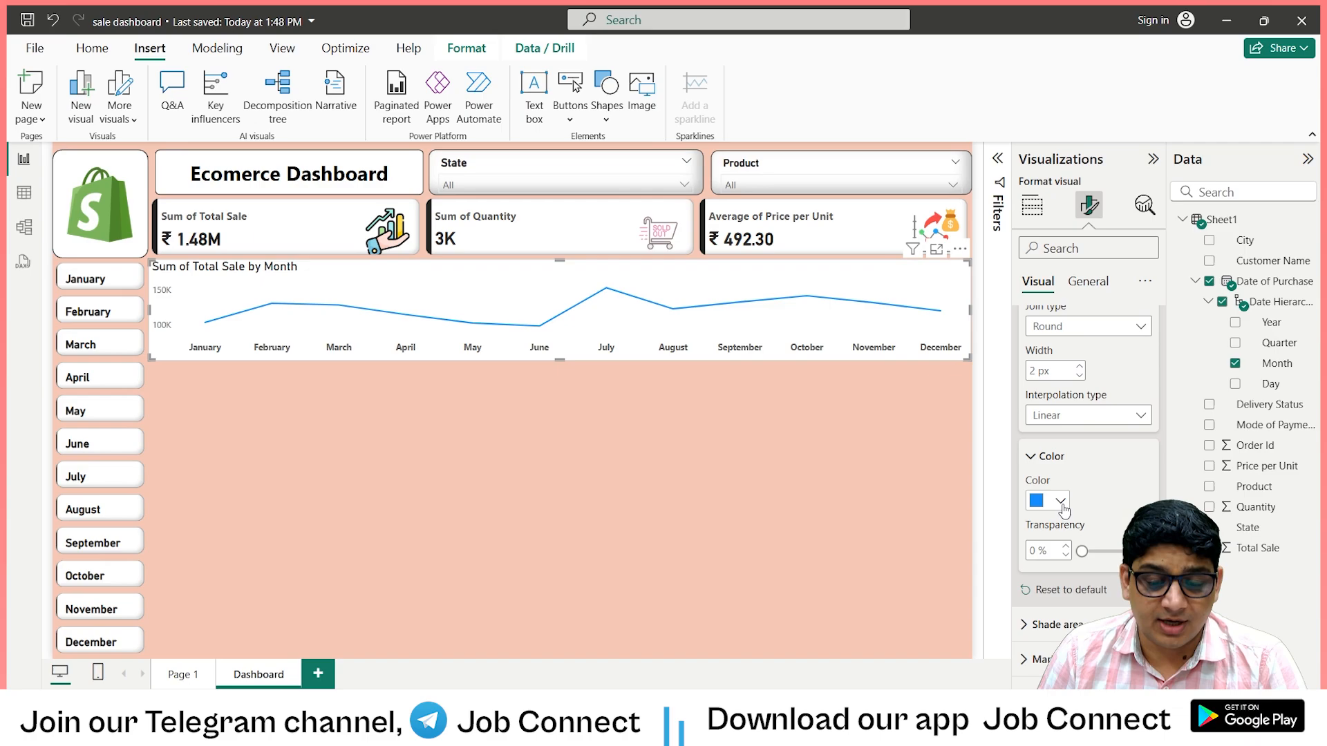
left_click(1062, 505)
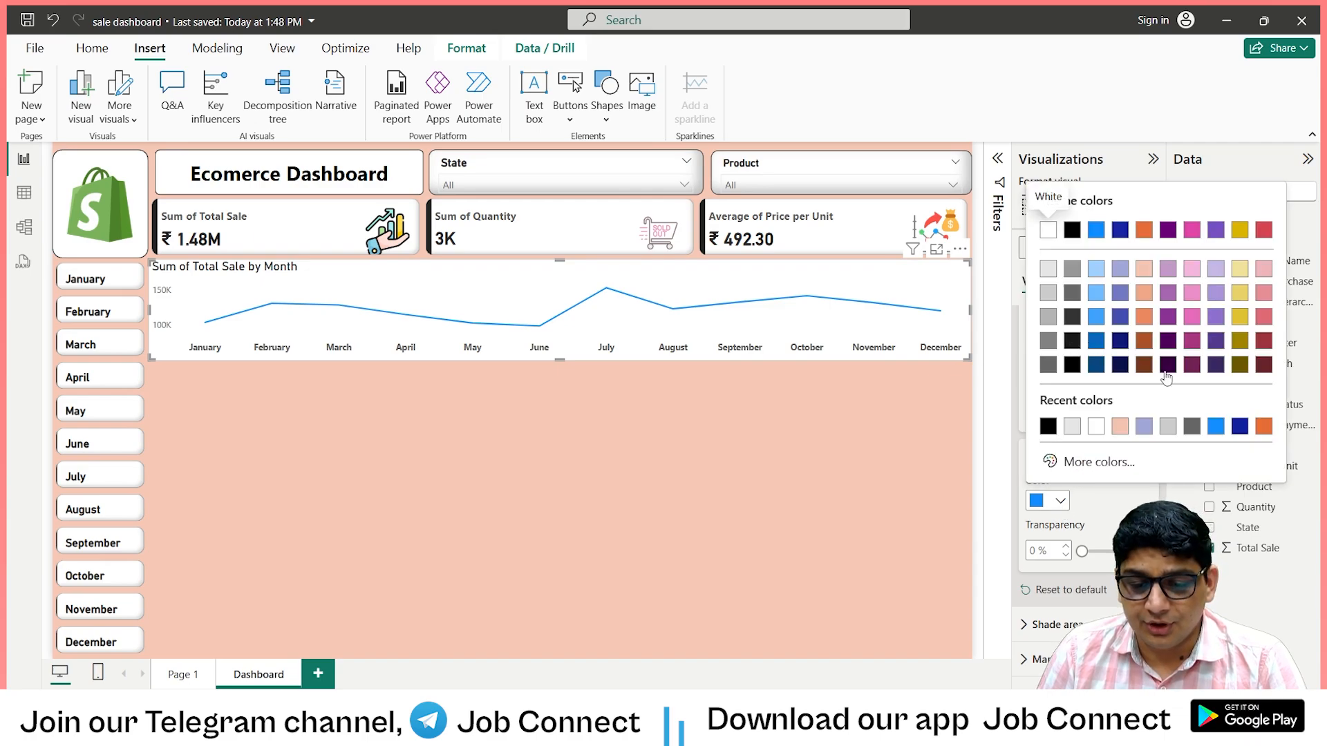
left_click(1094, 235)
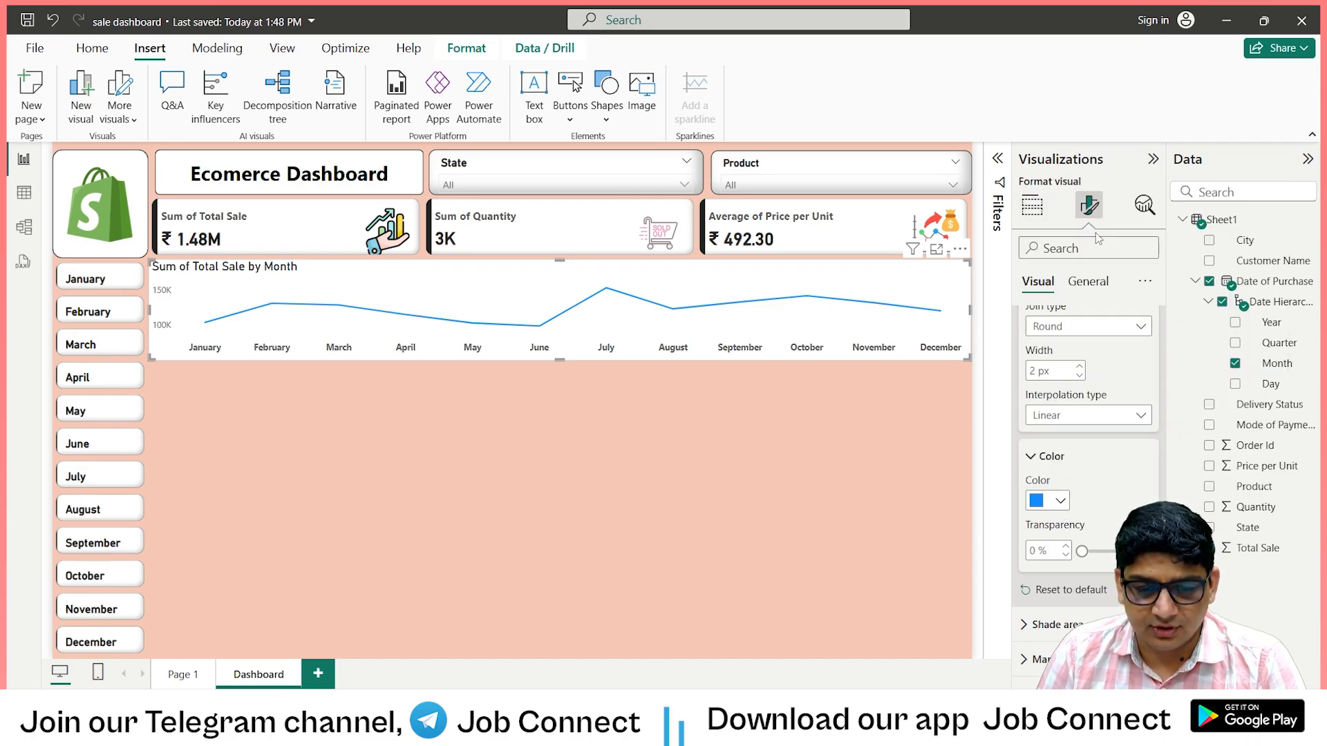
left_click(1063, 506)
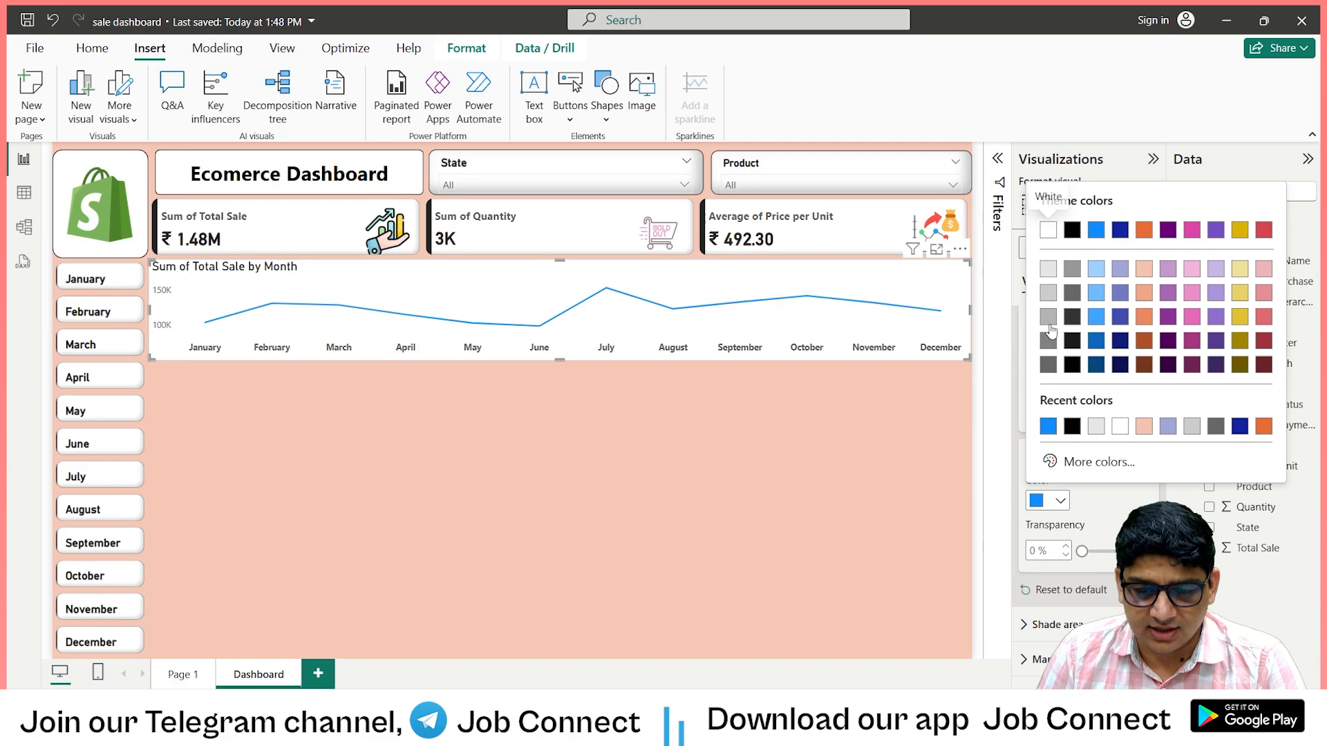
left_click(1070, 235)
mouse_move(726, 331)
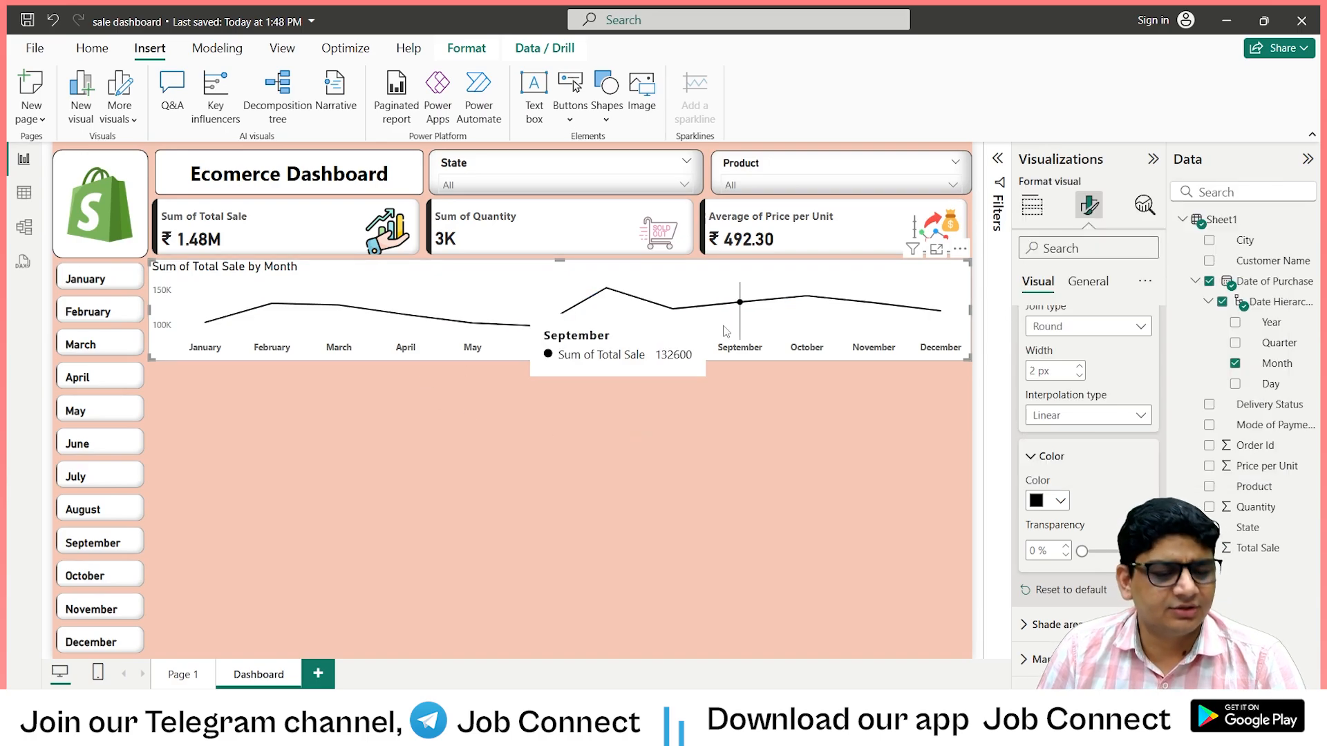
Turn off the line chart's title.
scroll(1090, 555, "down", 3)
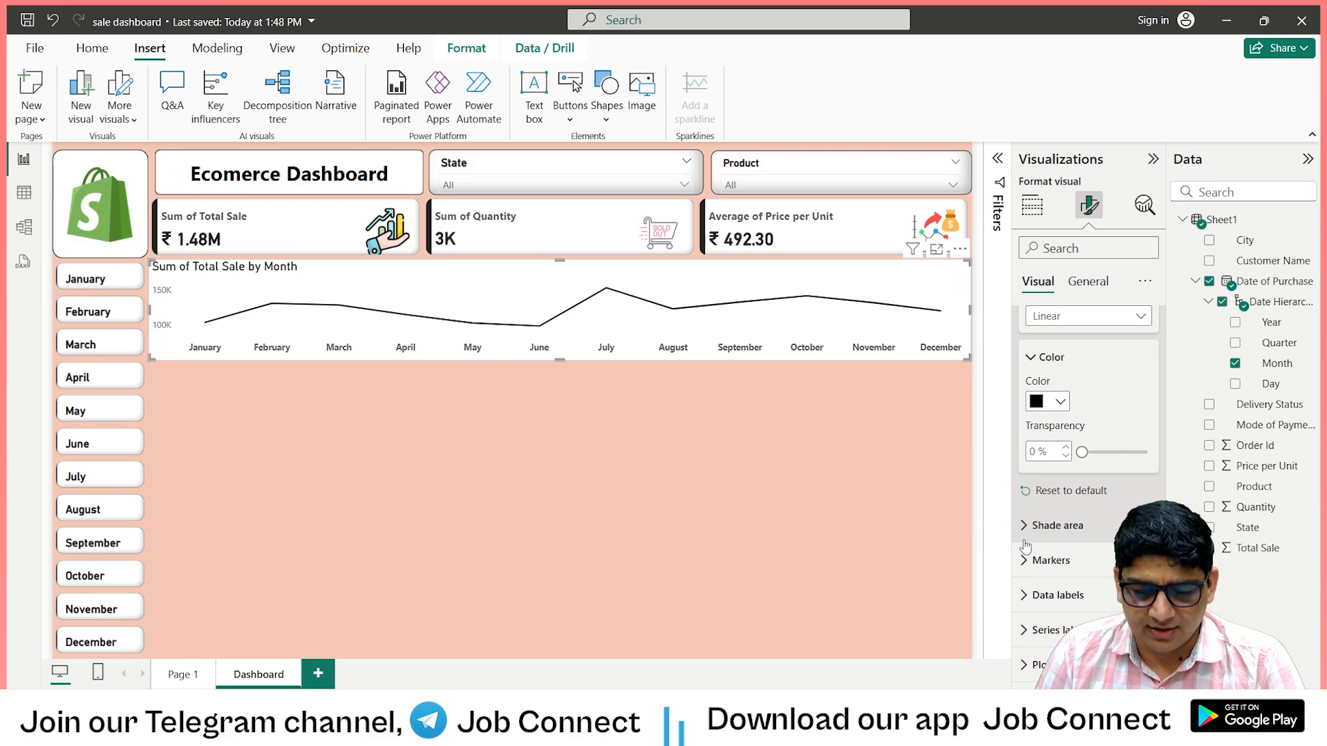
scroll(1083, 612, "up", 6)
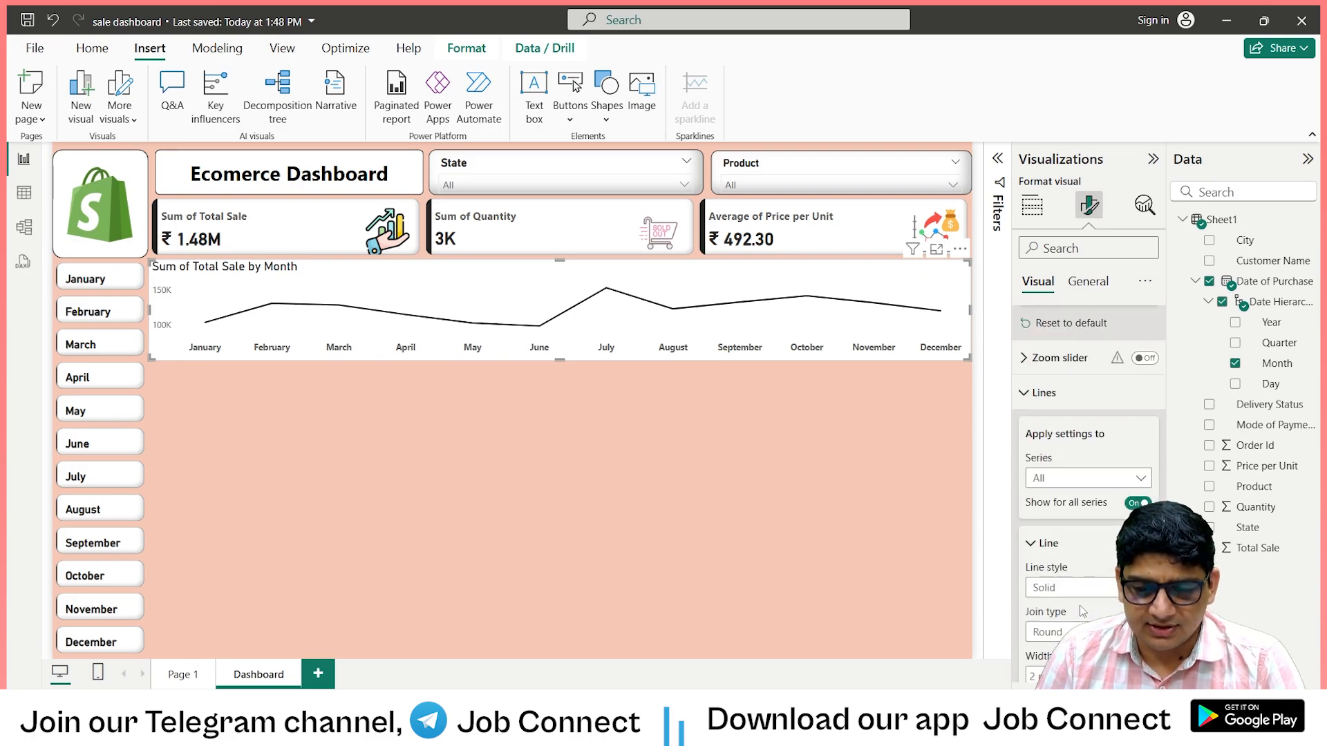
left_click(1088, 281)
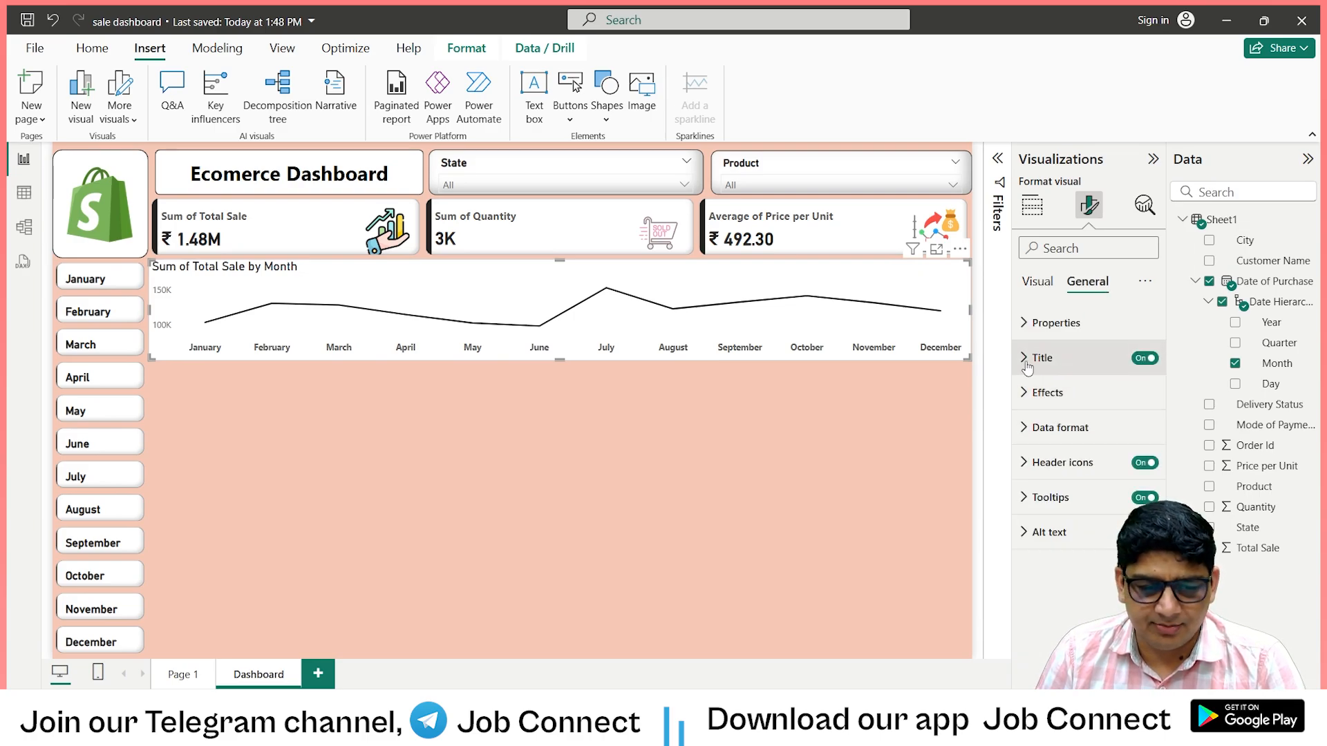
left_click(1144, 358)
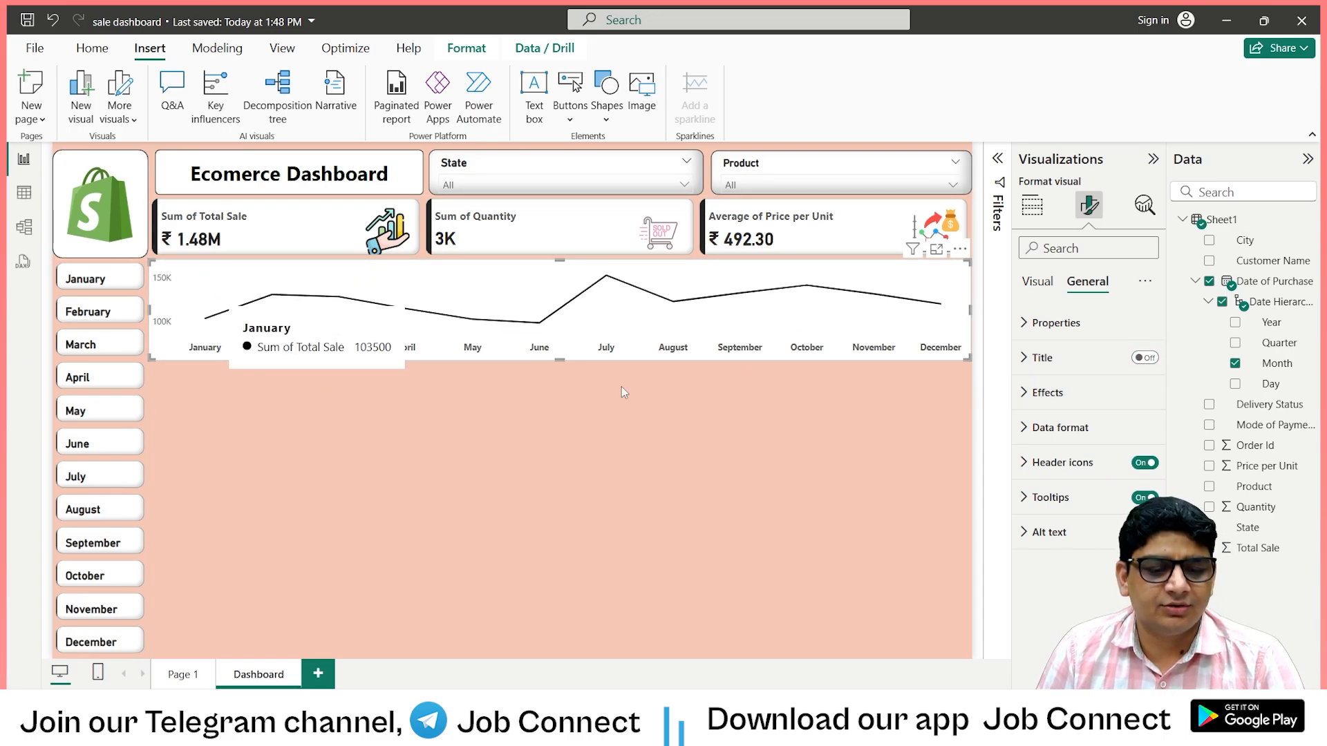
Turn on the line chart's visual border with 10 px rounded corners, leaving its white background on.
left_click(1041, 393)
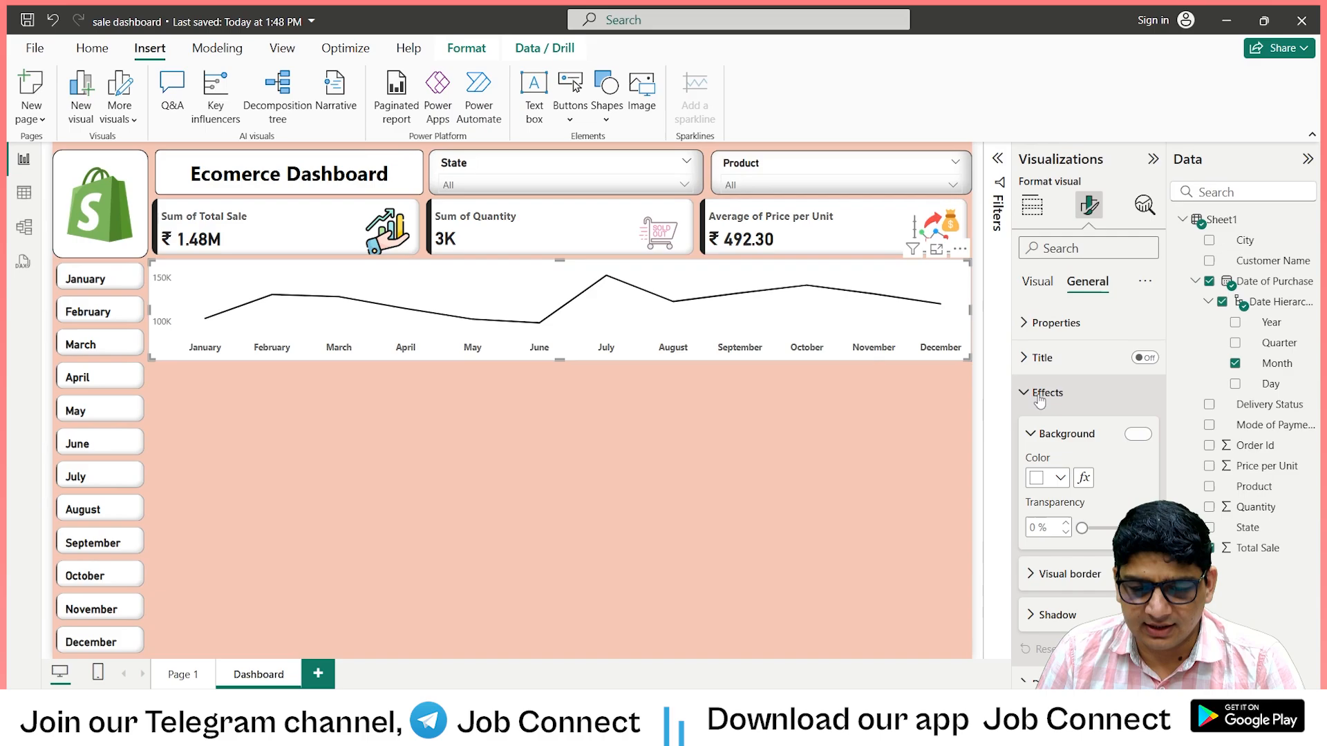
scroll(1040, 400, "down", 2)
left_click(1137, 348)
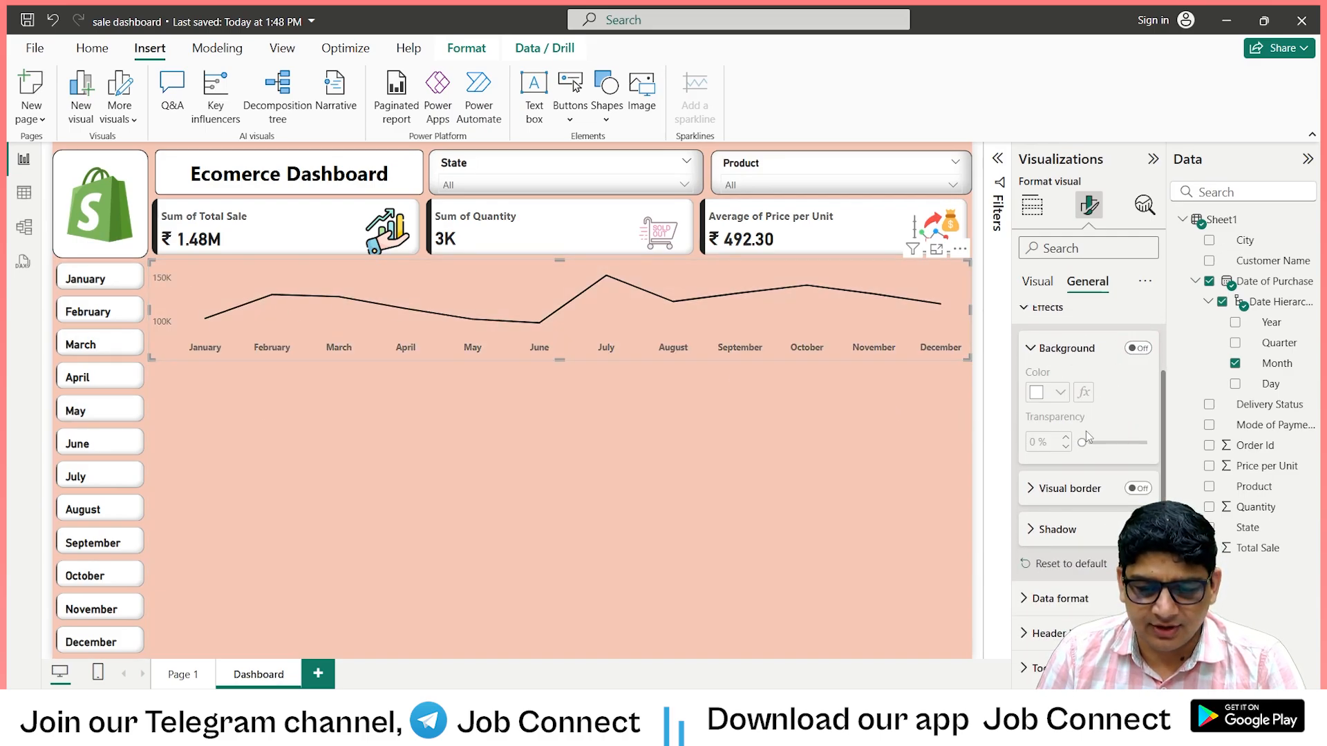
left_click(1137, 348)
left_click(1138, 488)
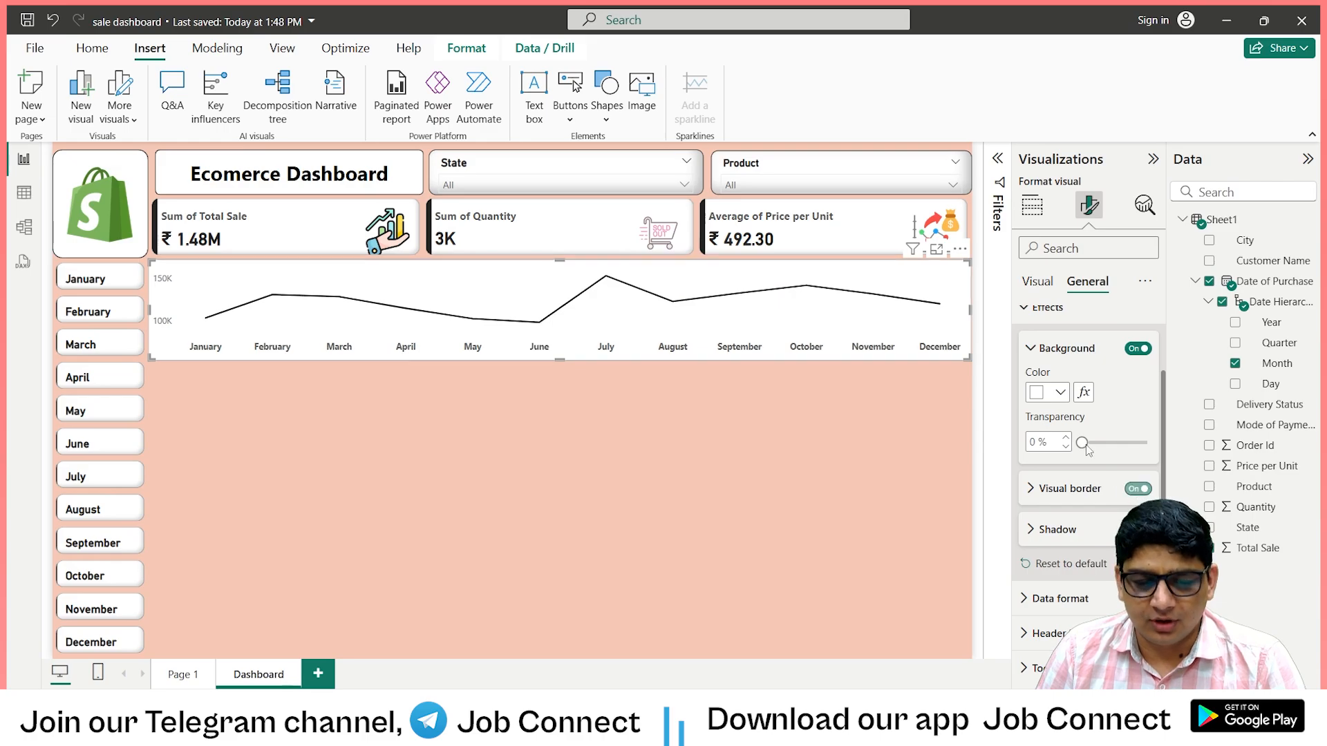
scroll(1080, 472, "down", 1)
left_click(1035, 457)
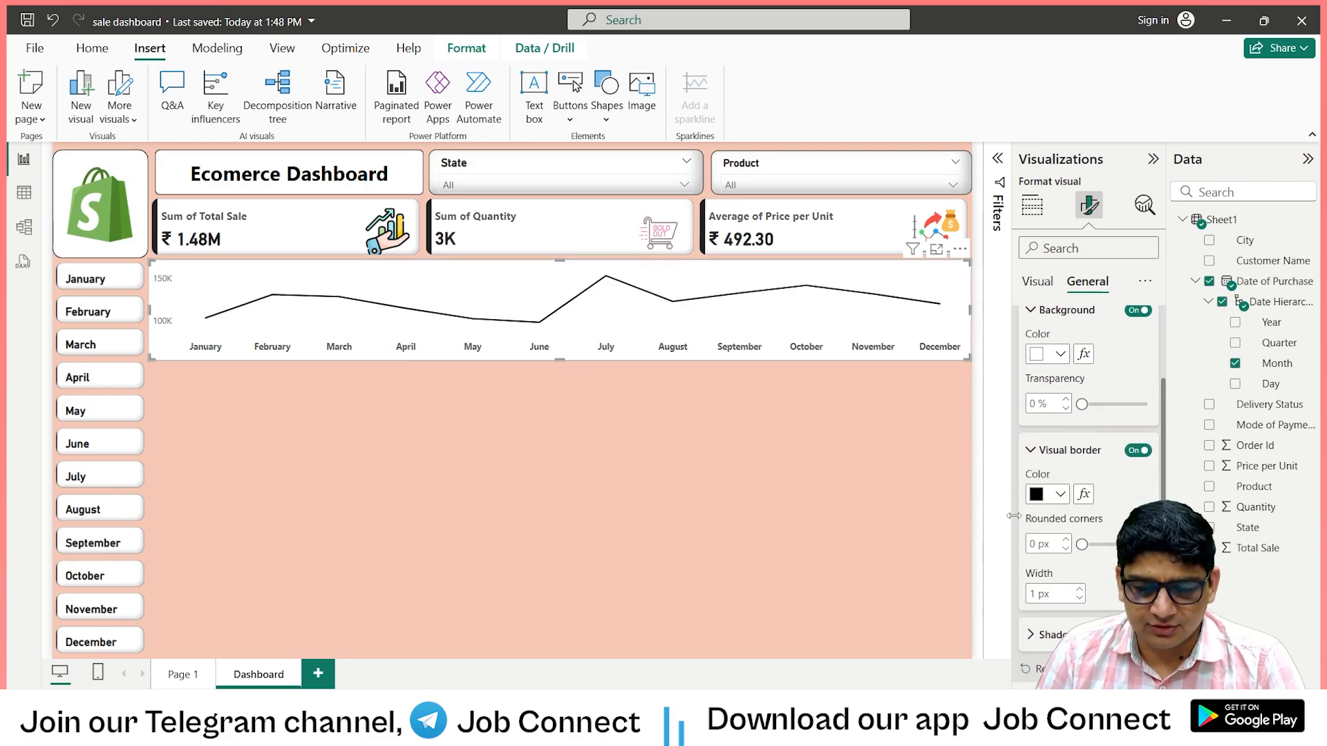
scroll(1034, 512, "down", 2)
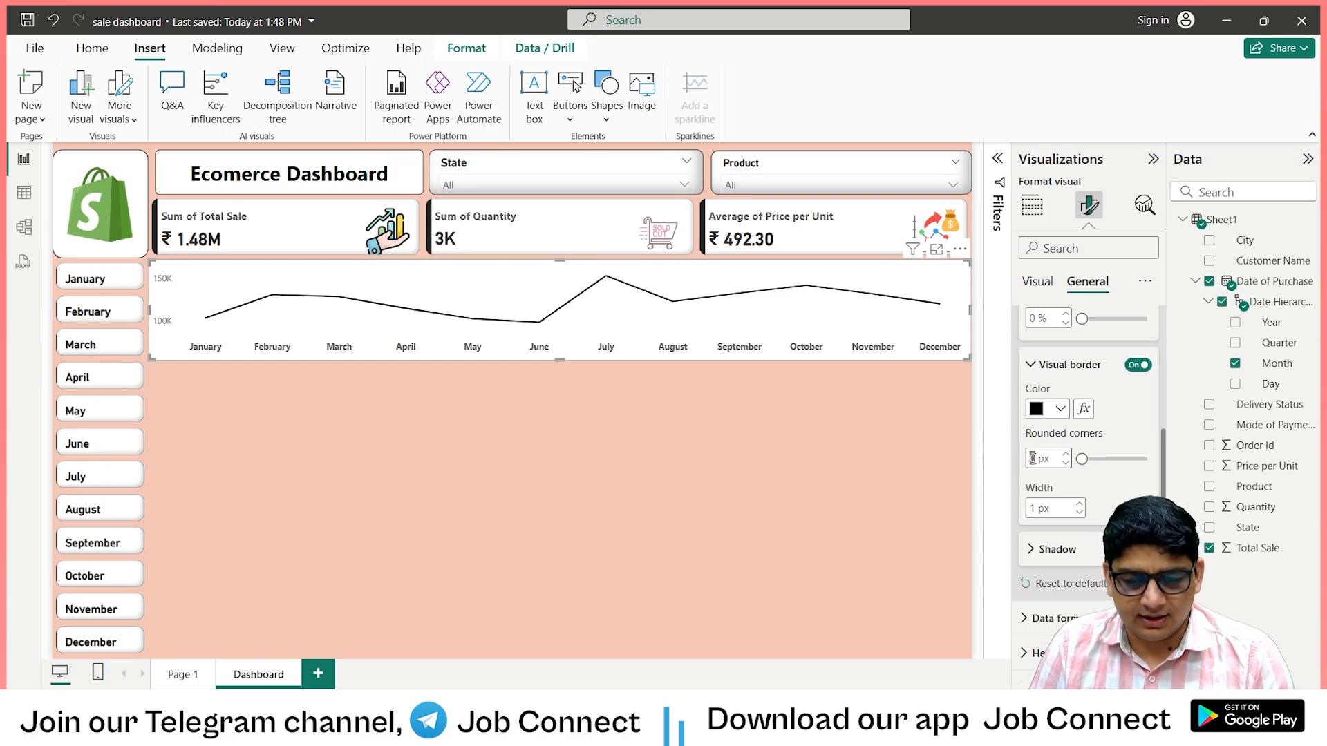
type("10")
left_click(1109, 488)
Turn on the line chart's shadow and set its offset to Inside.
scroll(1114, 496, "down", 1)
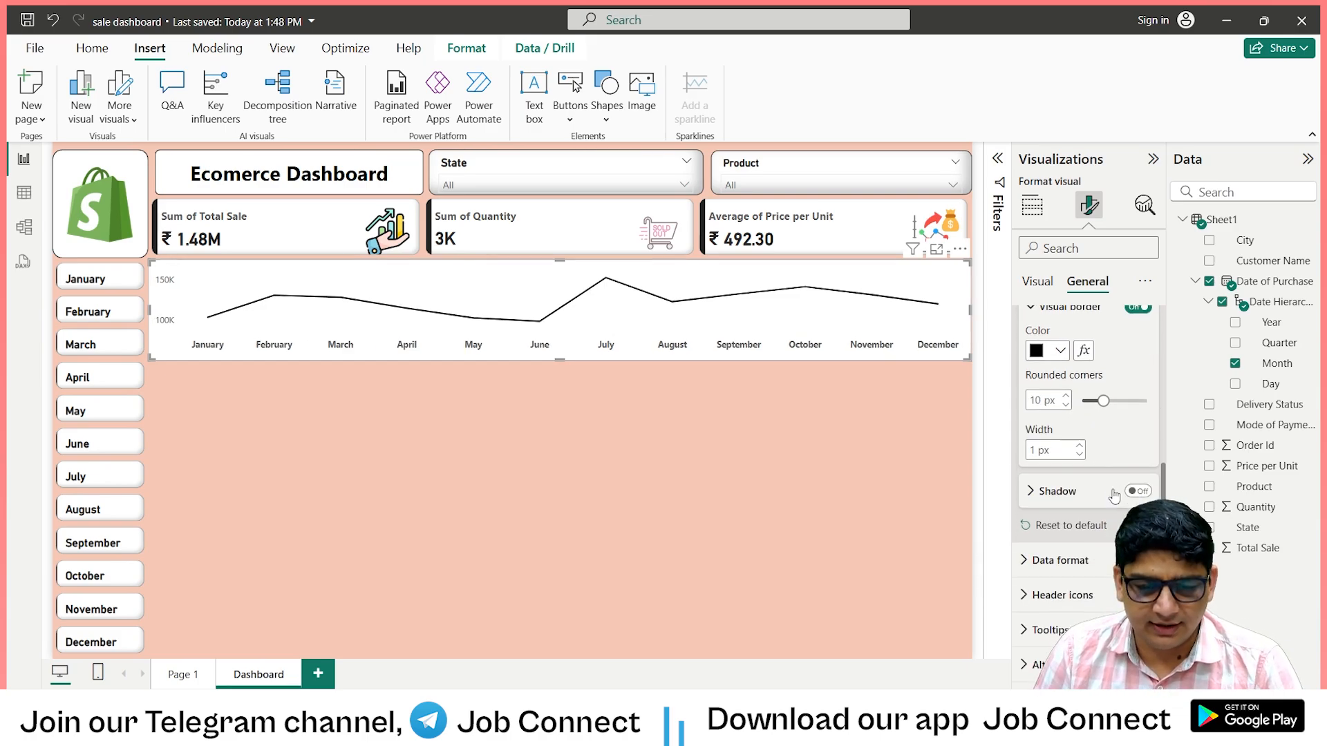
left_click(1137, 492)
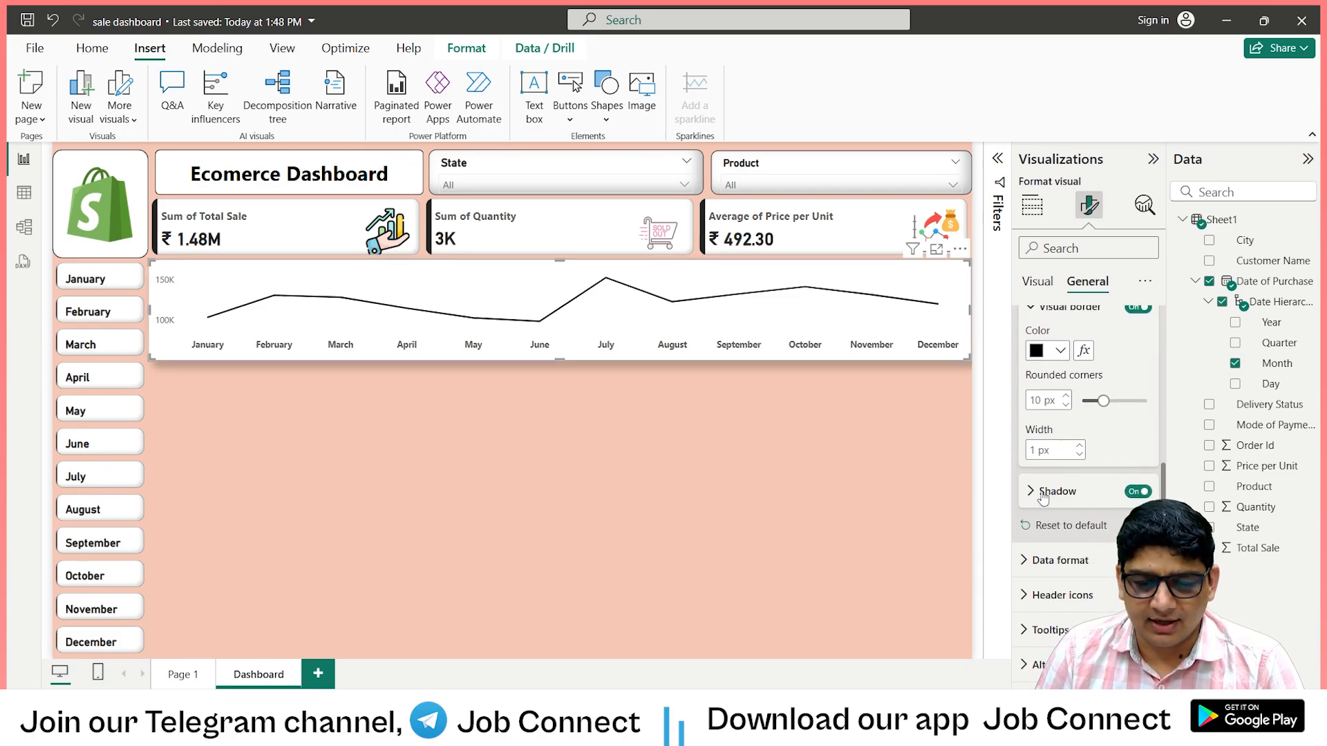
left_click(1044, 491)
scroll(1064, 477, "down", 1)
left_click(1082, 447)
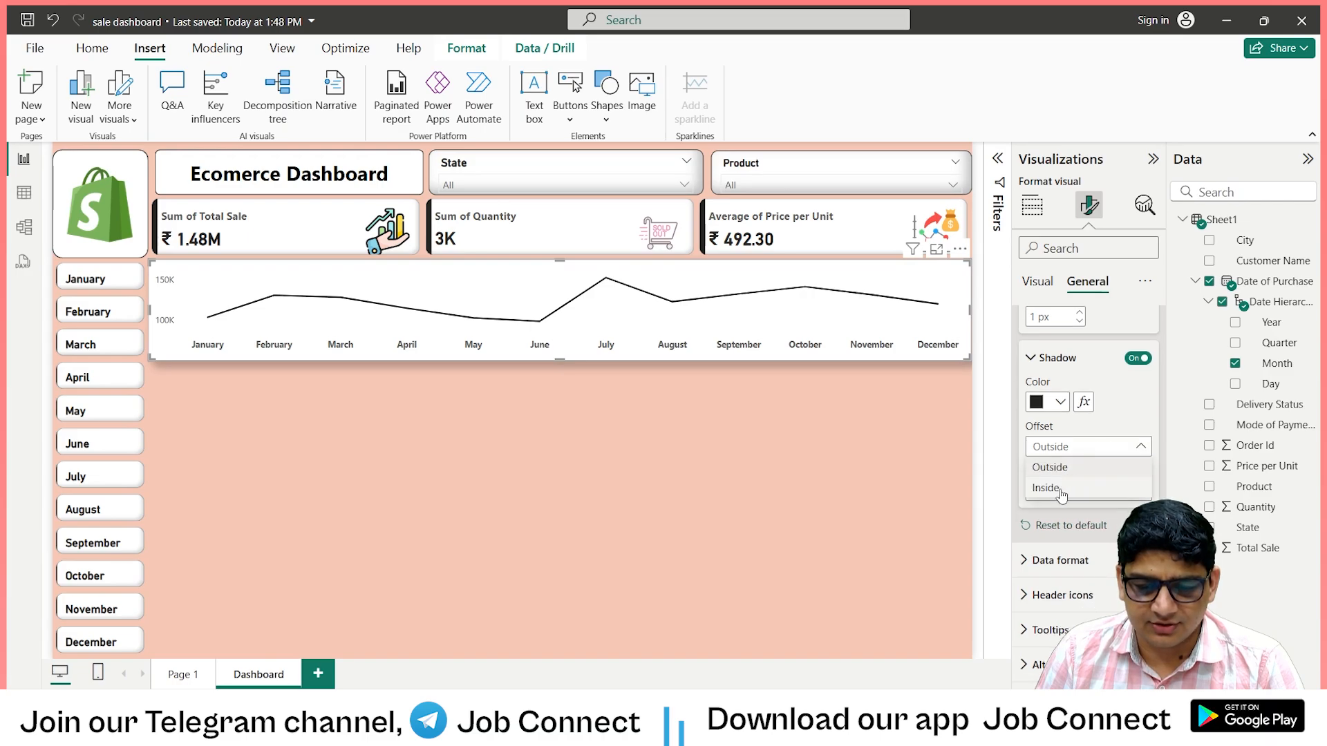
left_click(1046, 488)
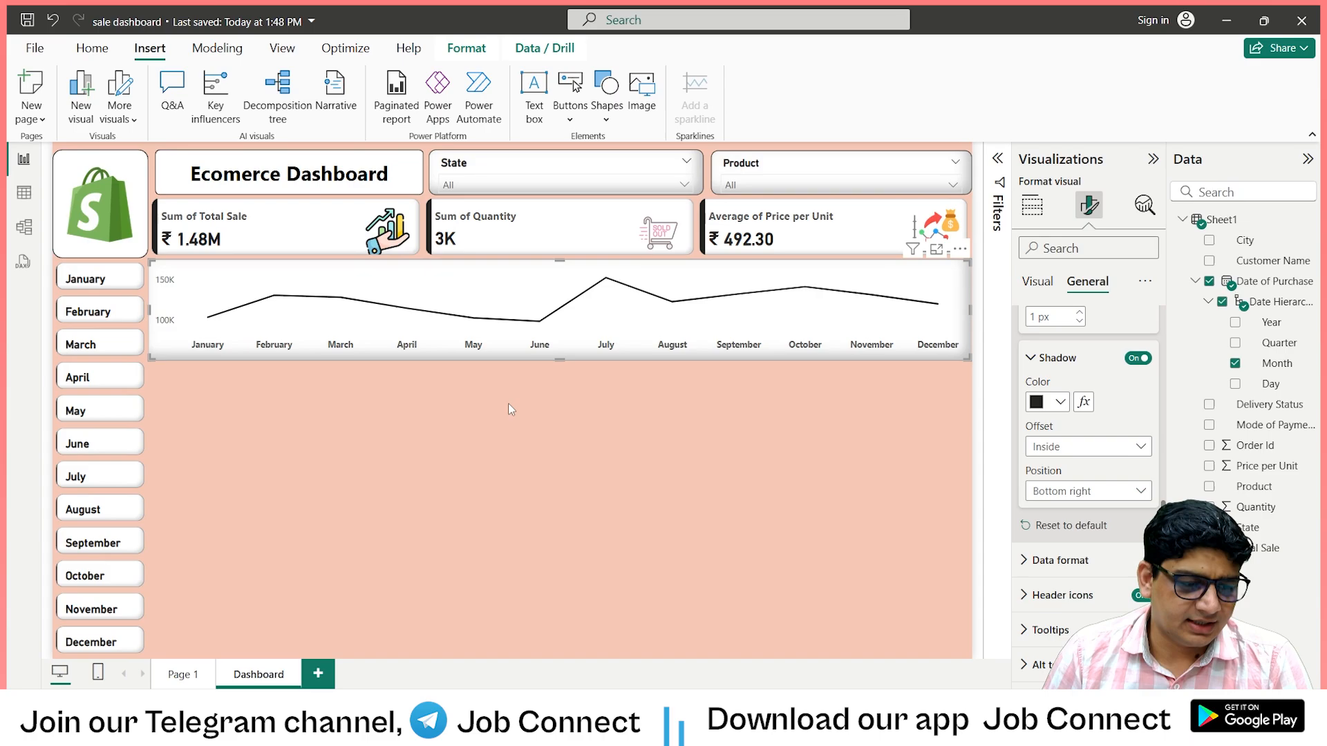
Reduce the line chart's height slightly from its lower edge, and compare the layout with the finished Page 1 report.
left_click_drag(562, 361, 567, 353)
left_click(568, 354)
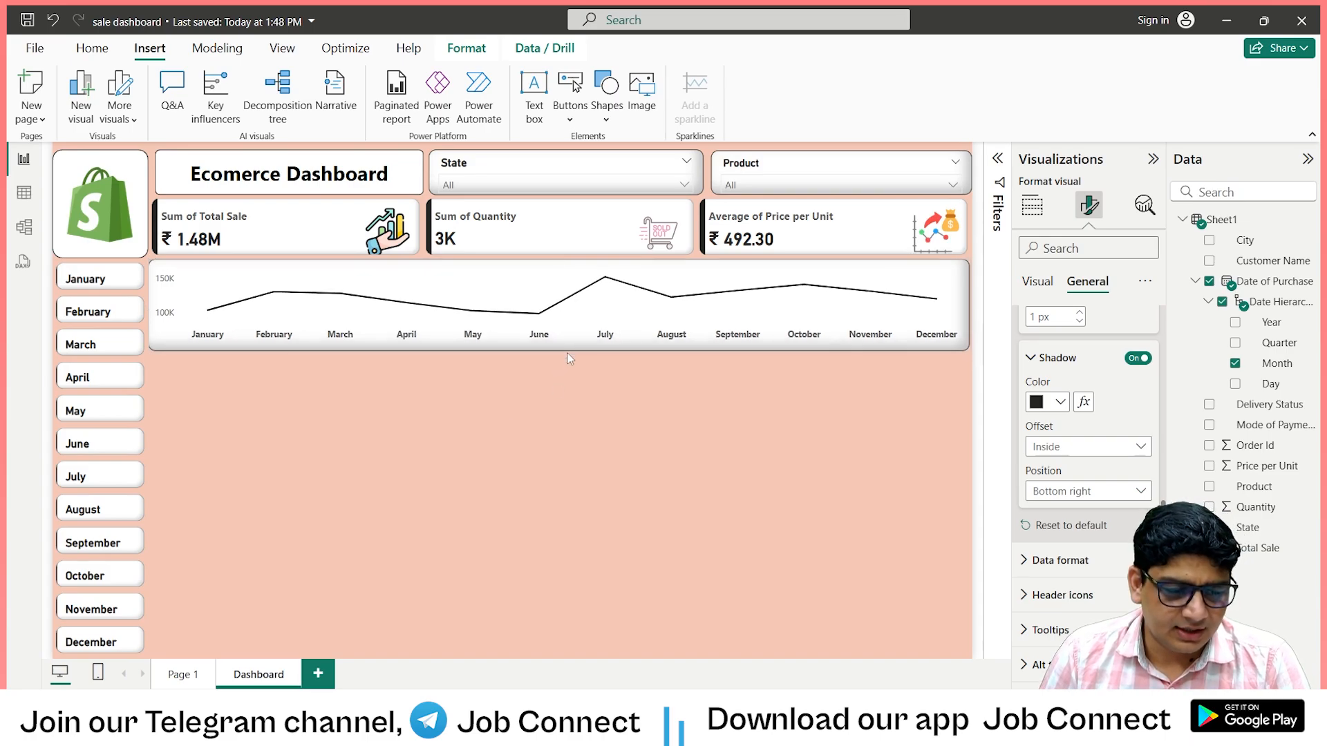
left_click(550, 400)
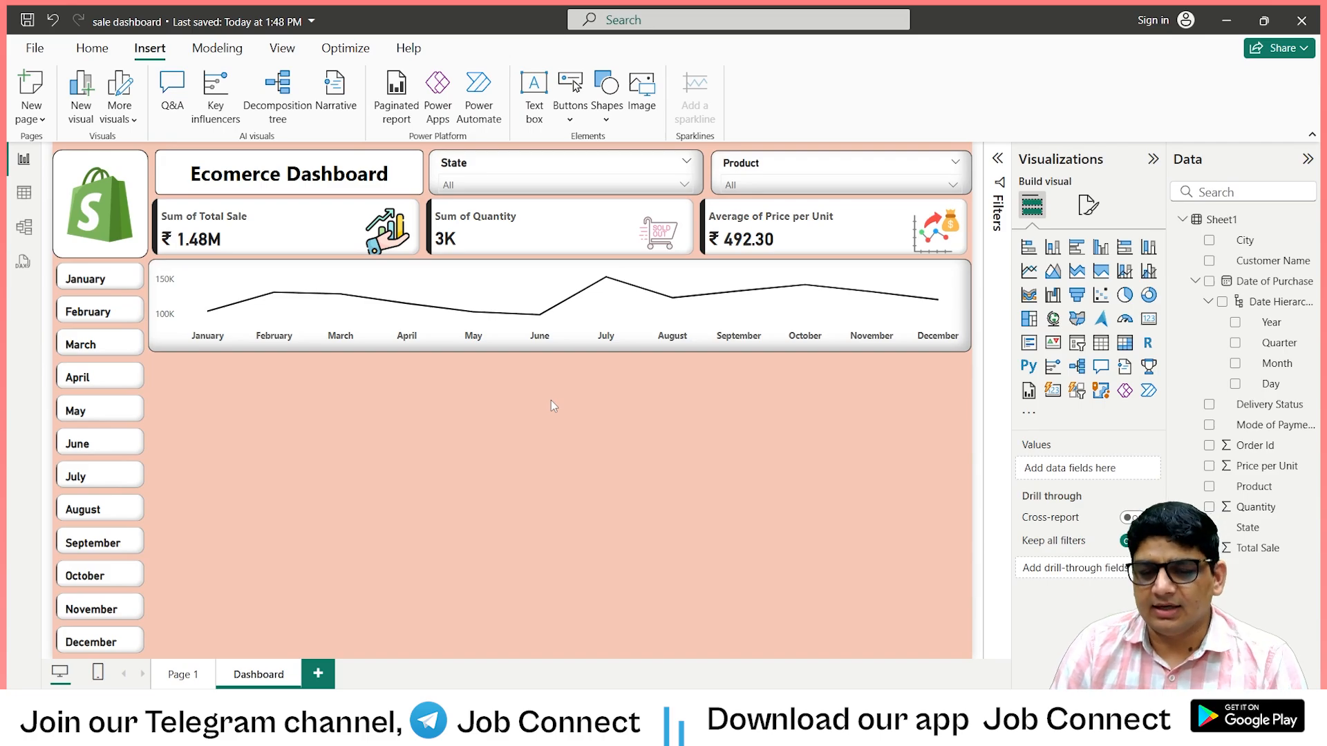
left_click(178, 674)
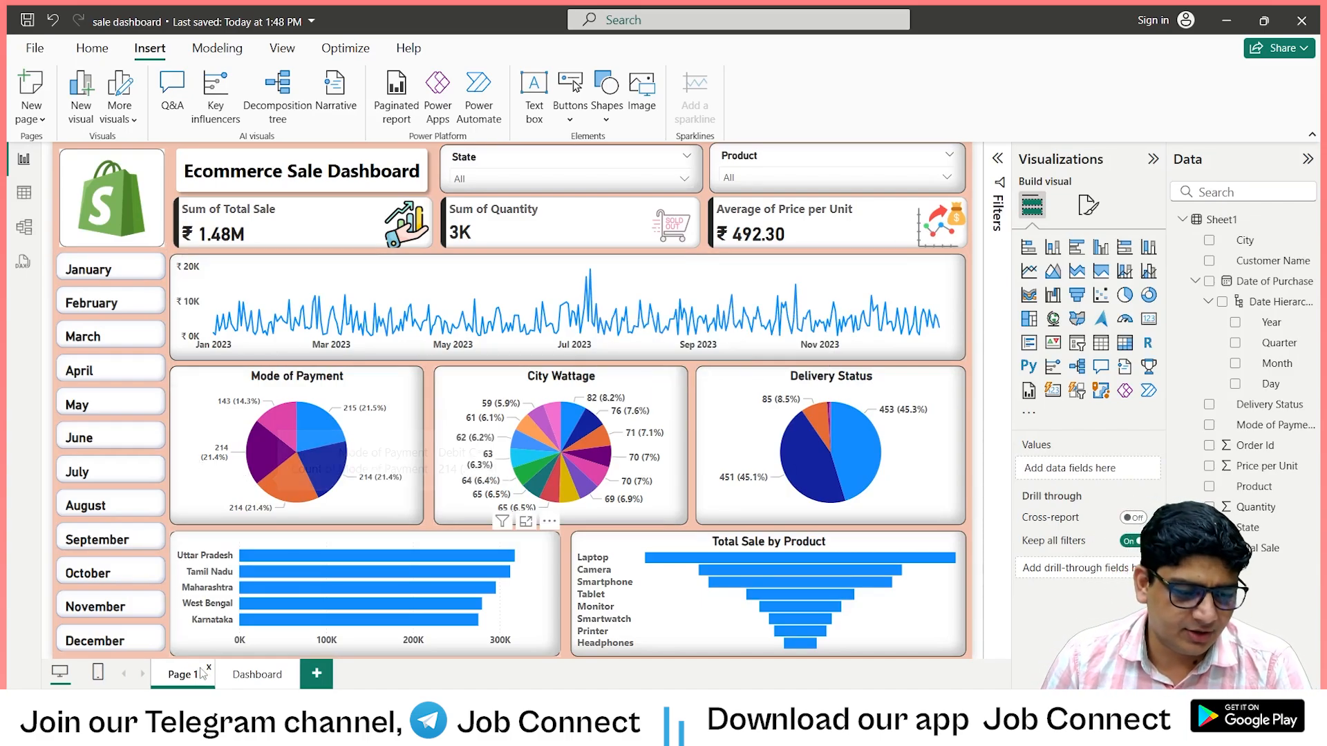
left_click(253, 675)
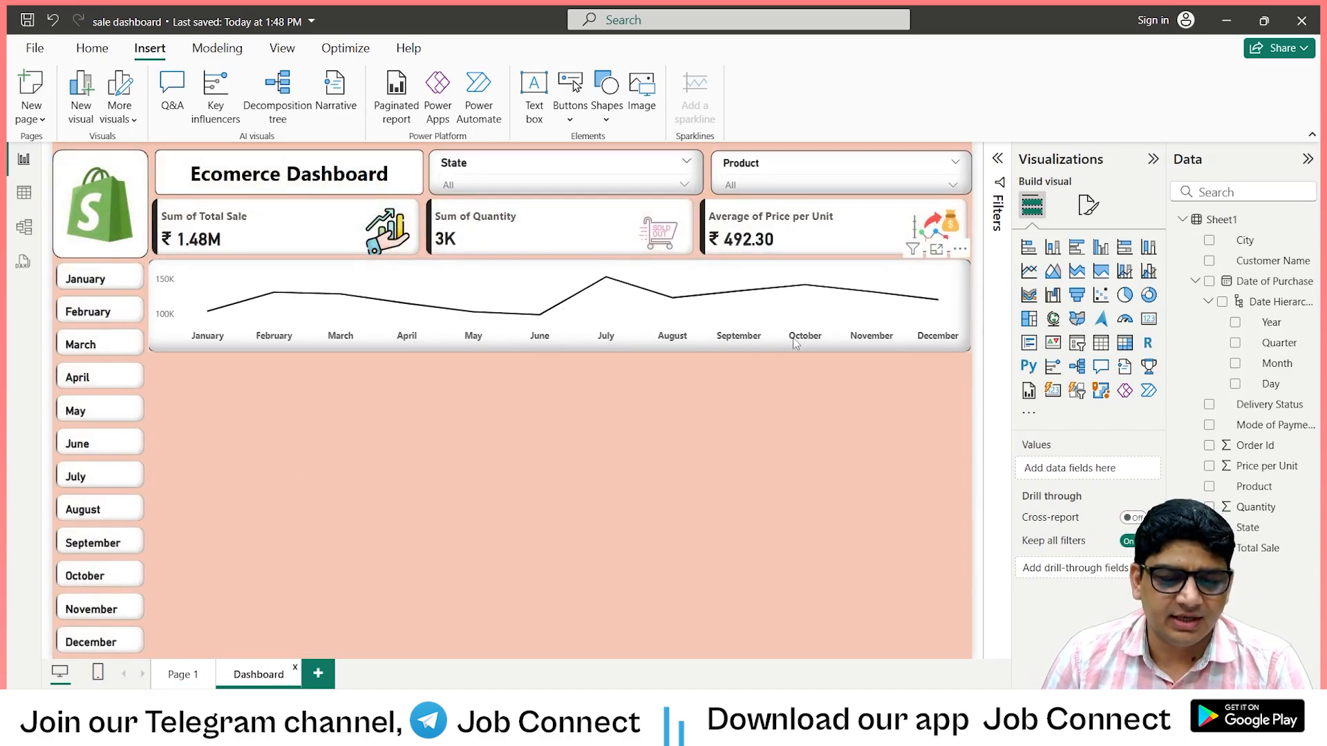
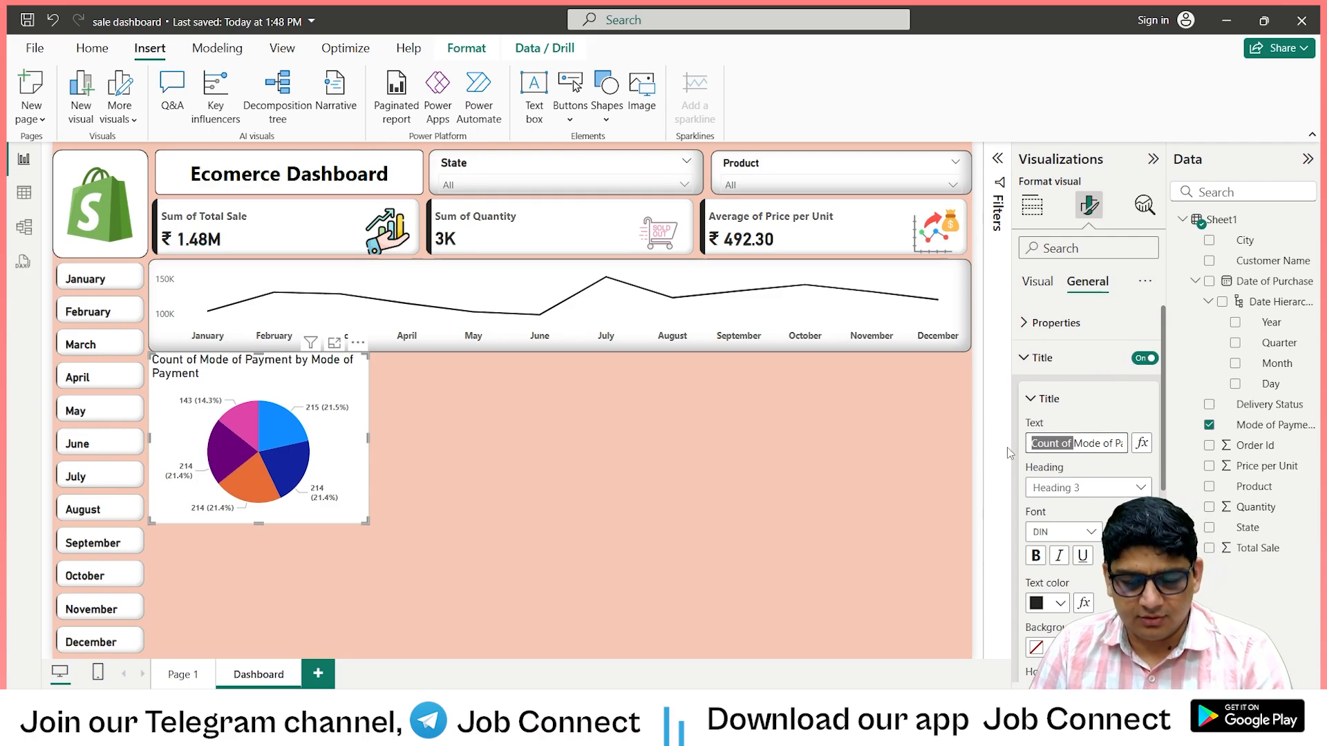
Shorten the pie chart's title to Mode of Payment, centre it and make it bold.
key("BackSpace")
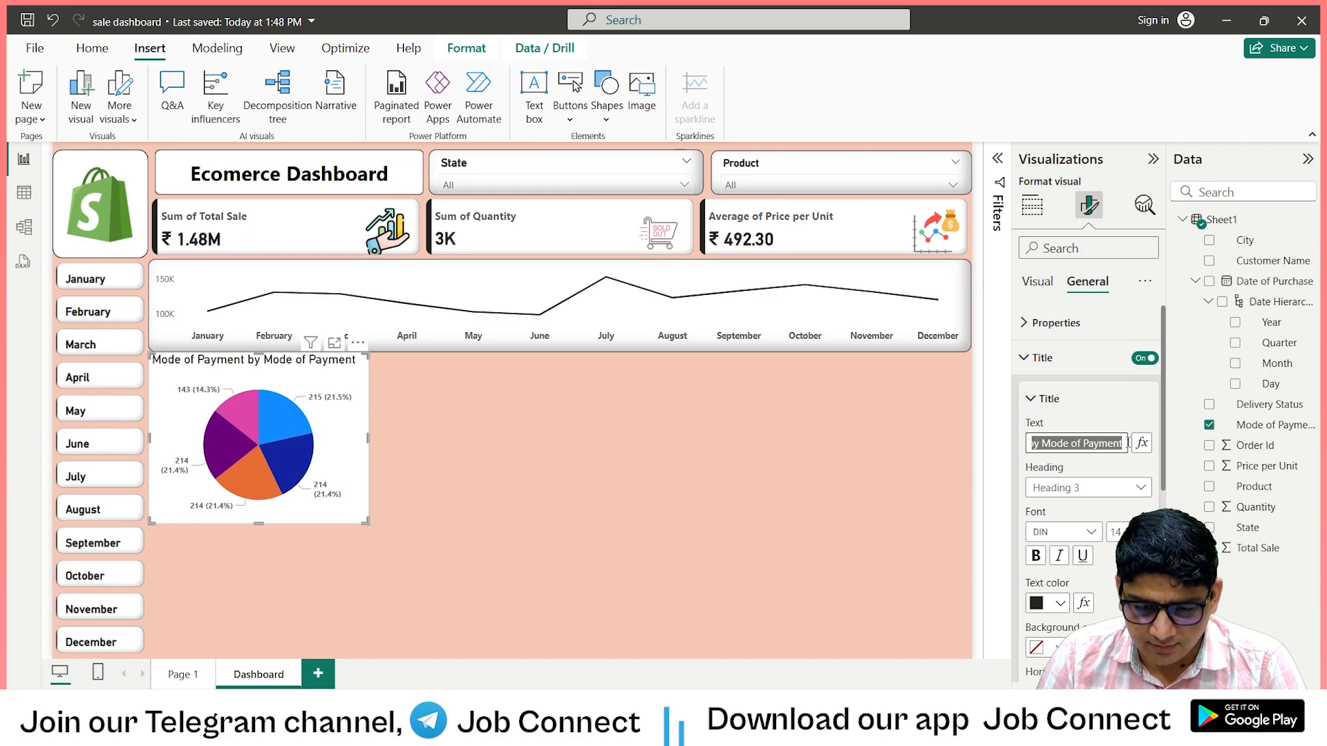
key("BackSpace")
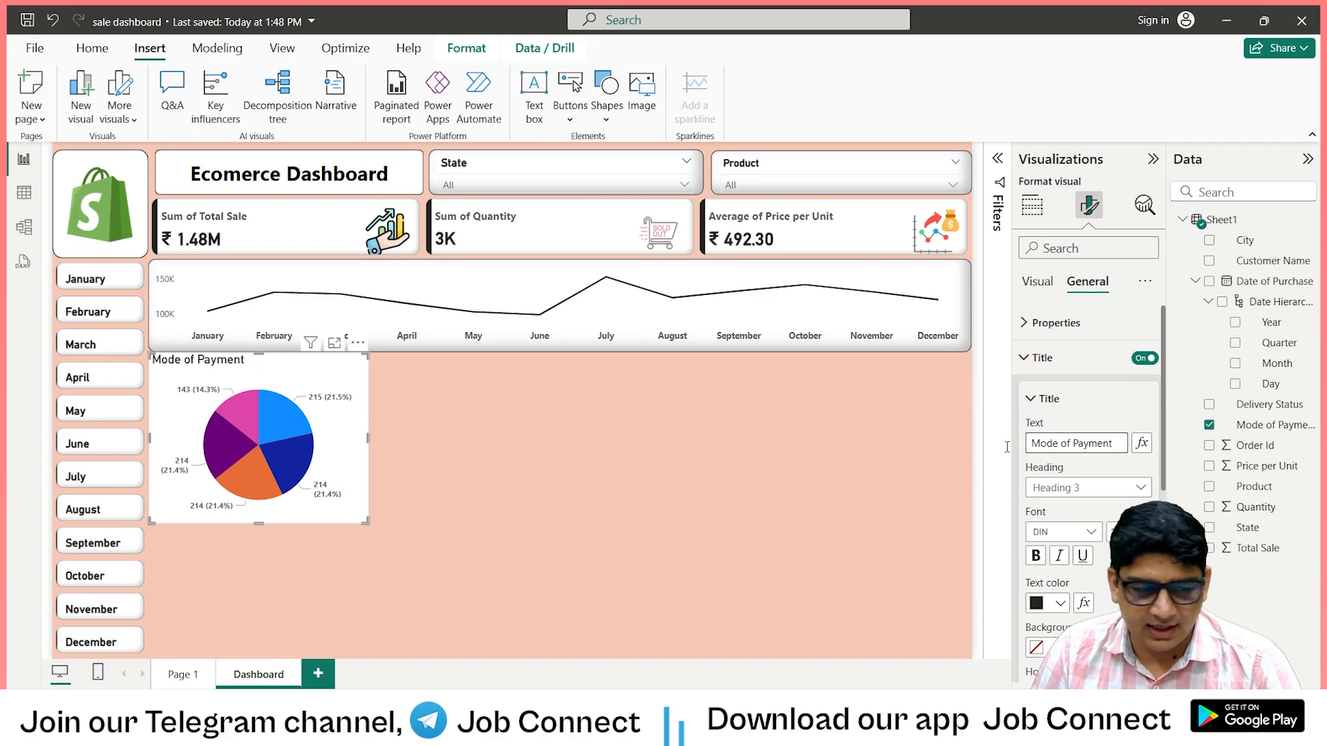
scroll(1102, 529, "down", 3)
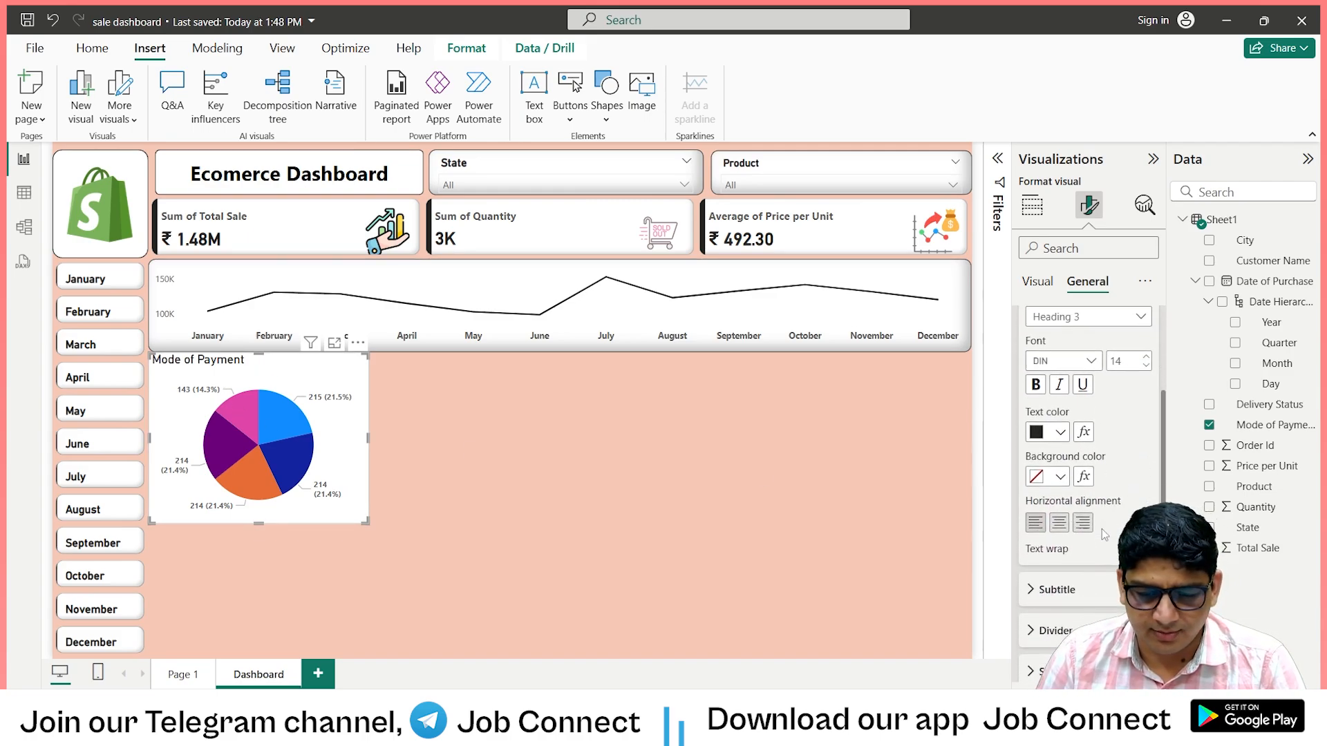
left_click(1064, 526)
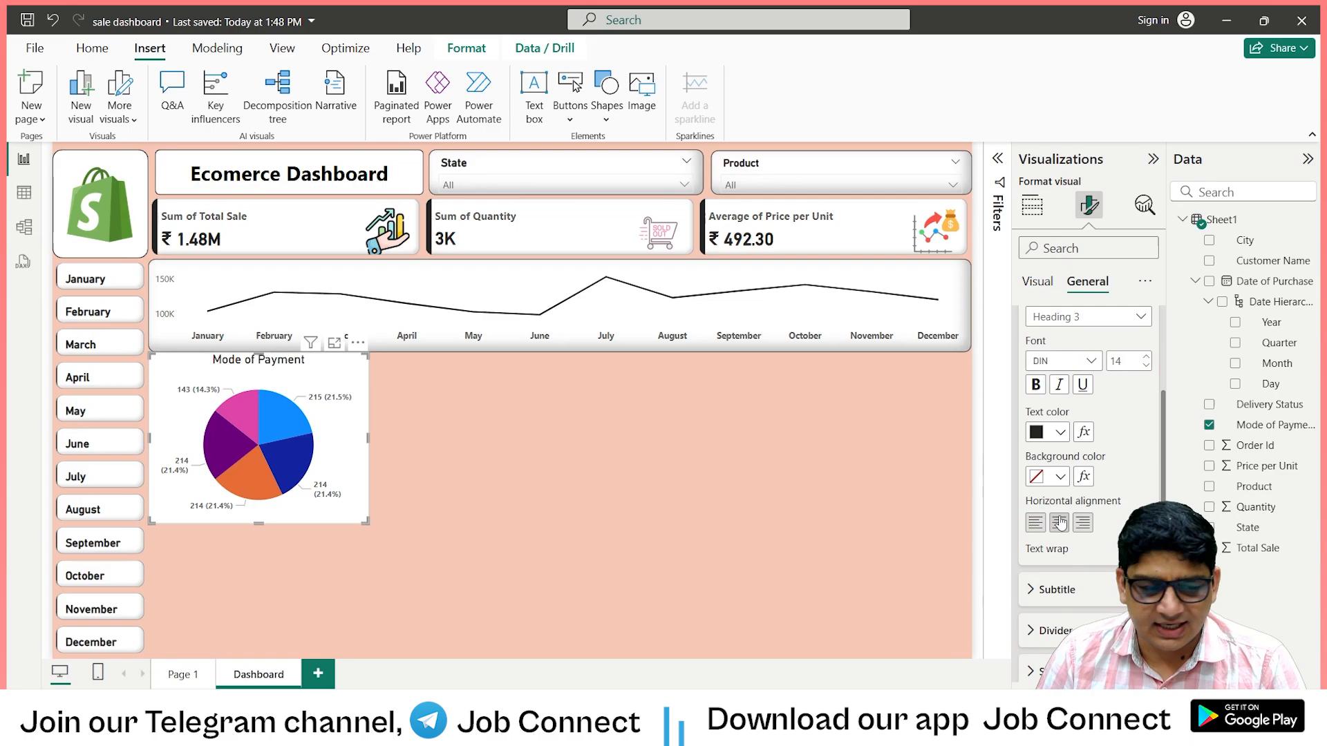
left_click(1036, 387)
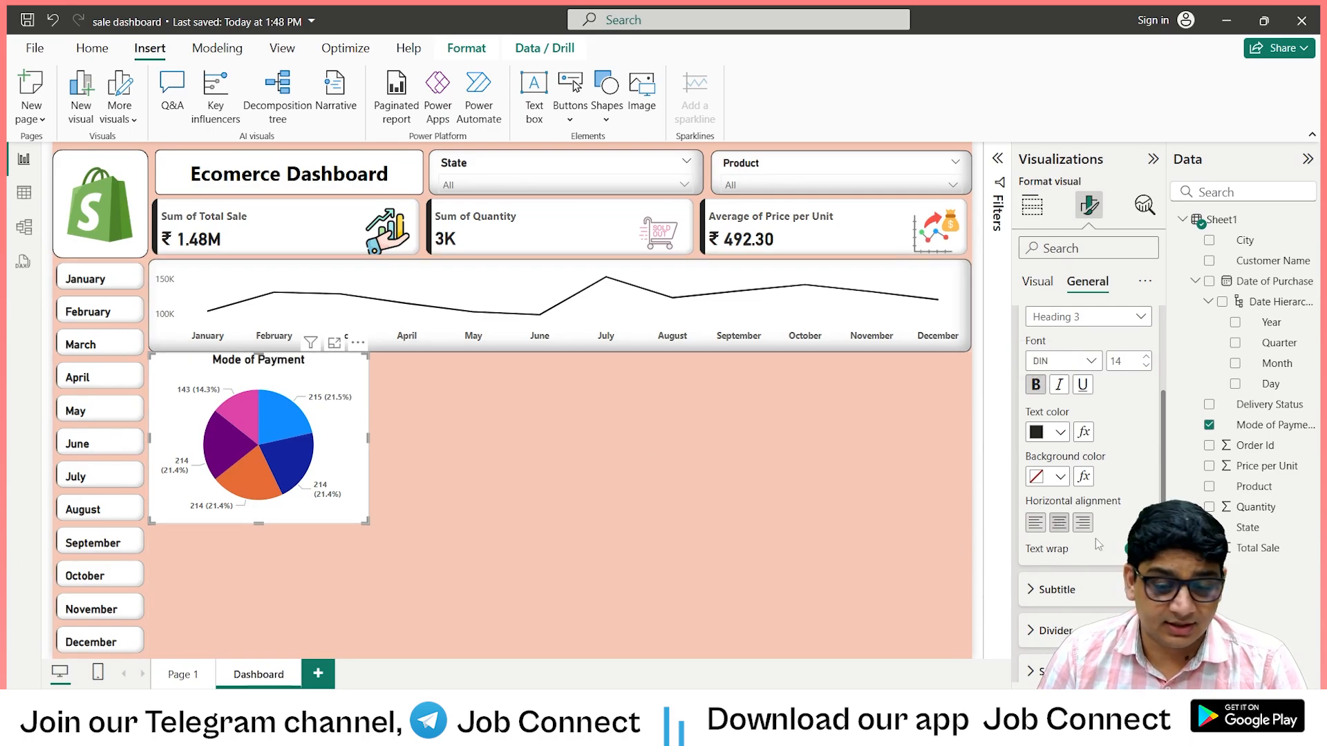
Turn on the Mode of Payment pie chart's visual border with 10 px rounded corners.
scroll(1096, 537, "down", 3)
scroll(1092, 498, "down", 1)
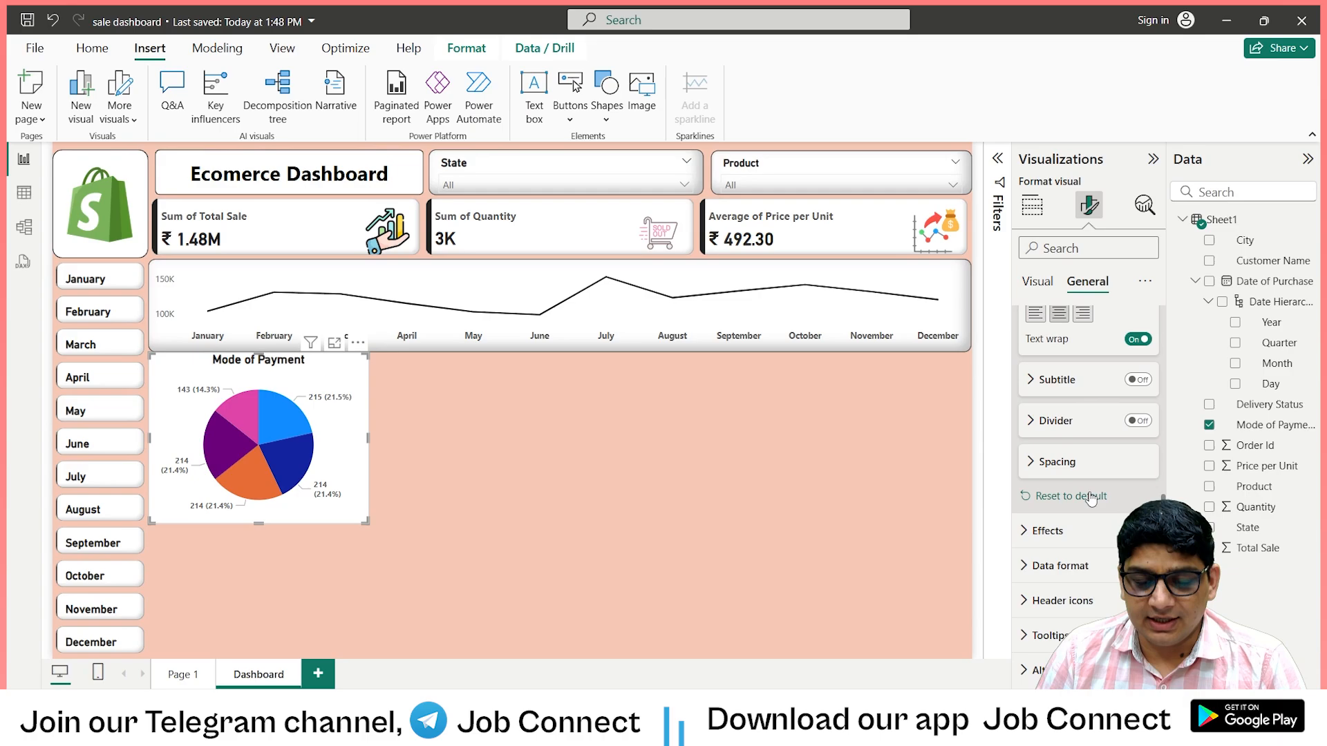
left_click(1030, 527)
scroll(1079, 484, "down", 2)
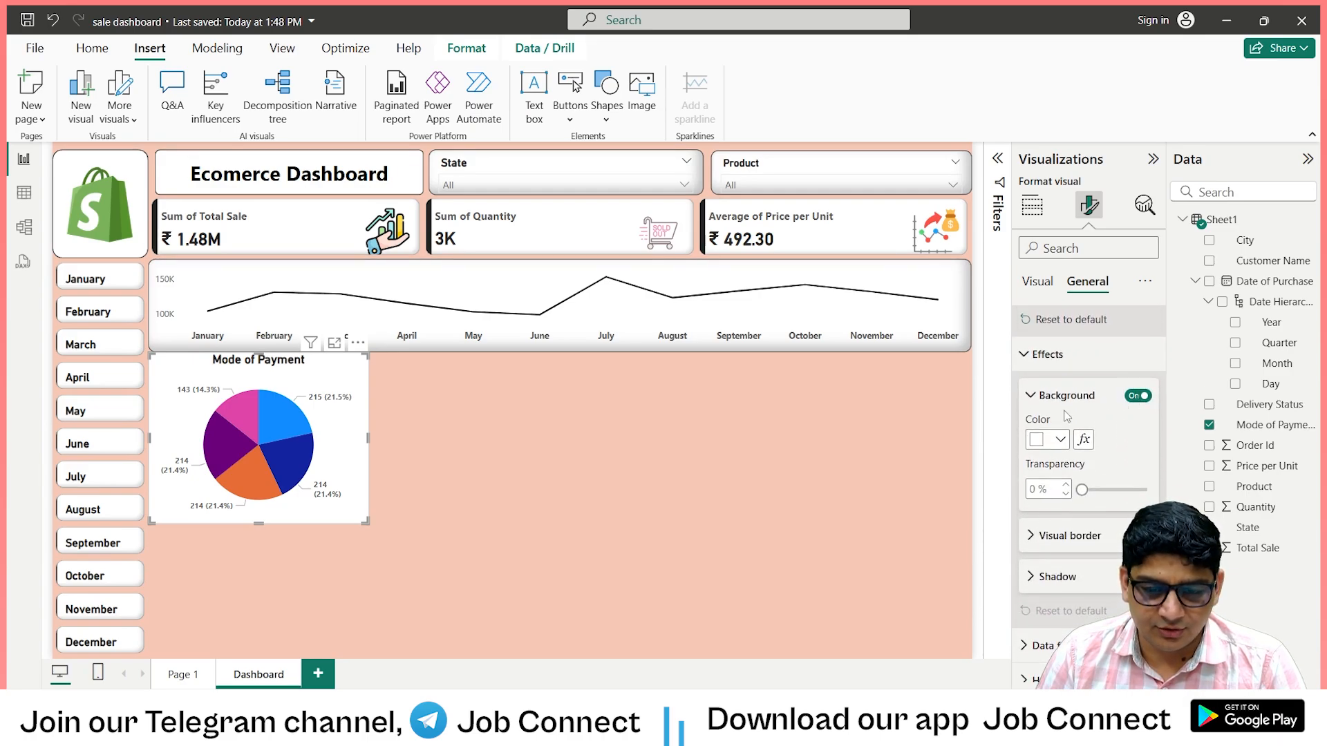
scroll(1063, 423, "down", 2)
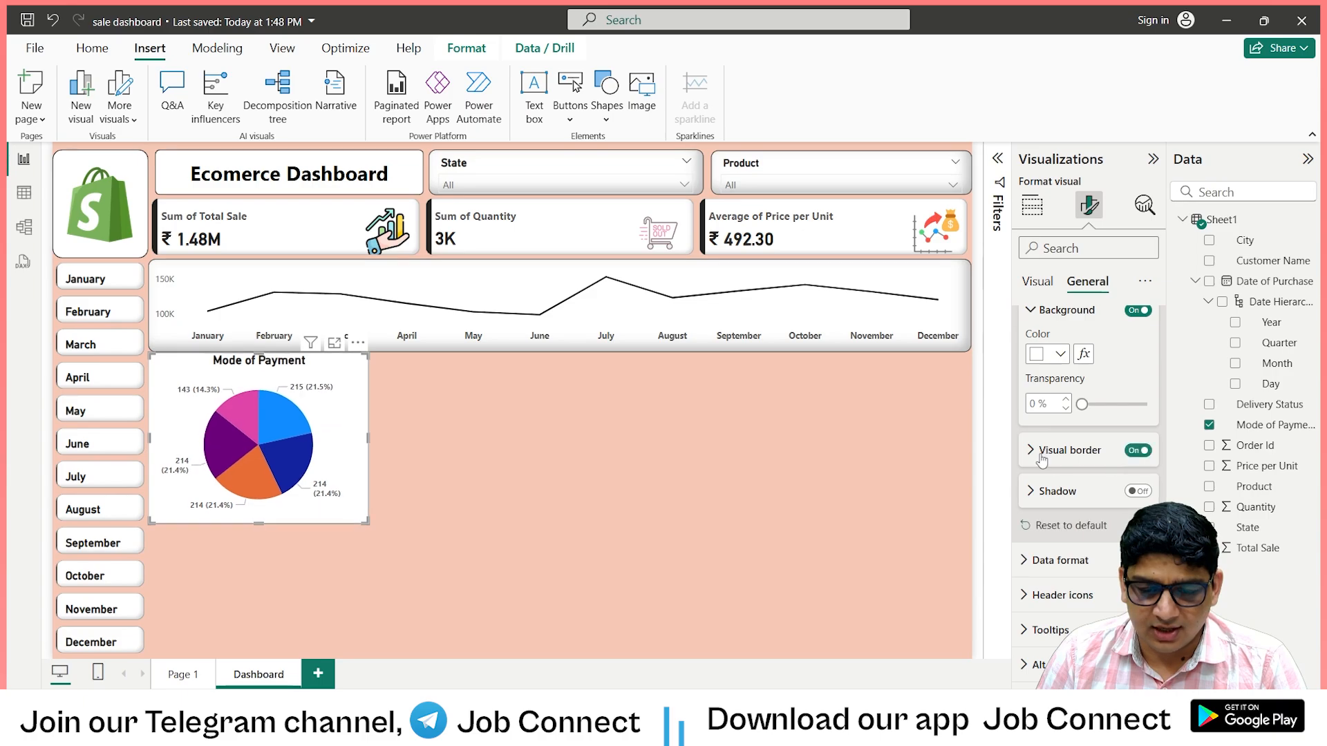
left_click(1138, 451)
scroll(1050, 497, "down", 2)
left_click(1033, 401)
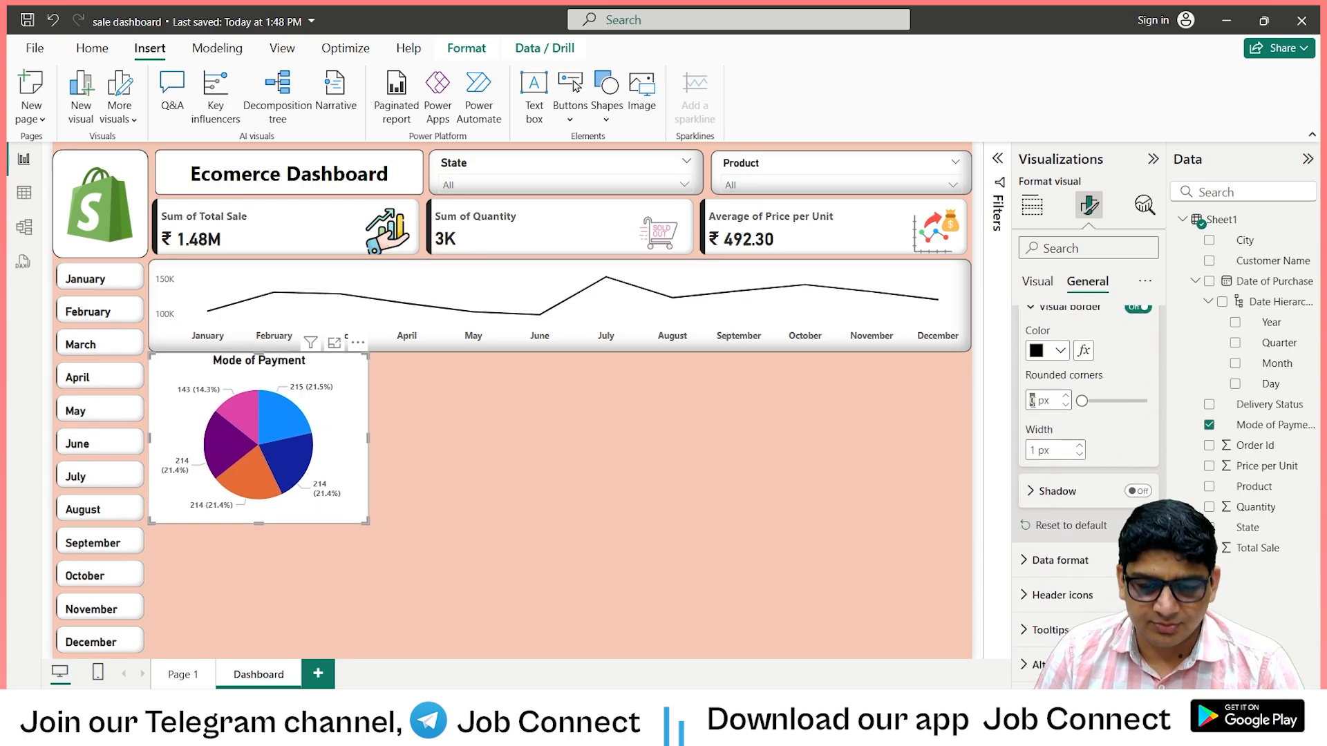
type("1")
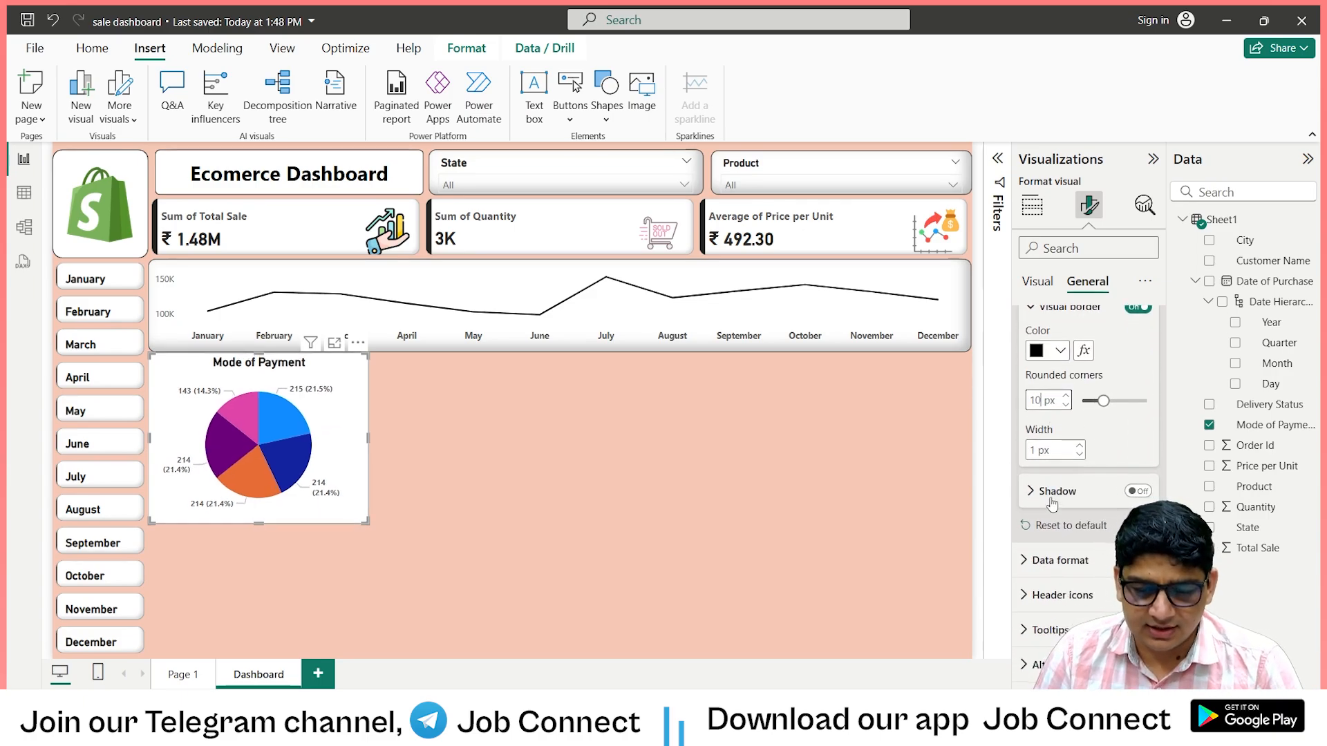
Turn on the Mode of Payment pie chart's shadow and set its offset to Inside.
left_click(1137, 491)
scroll(1056, 498, "down", 2)
left_click(1102, 447)
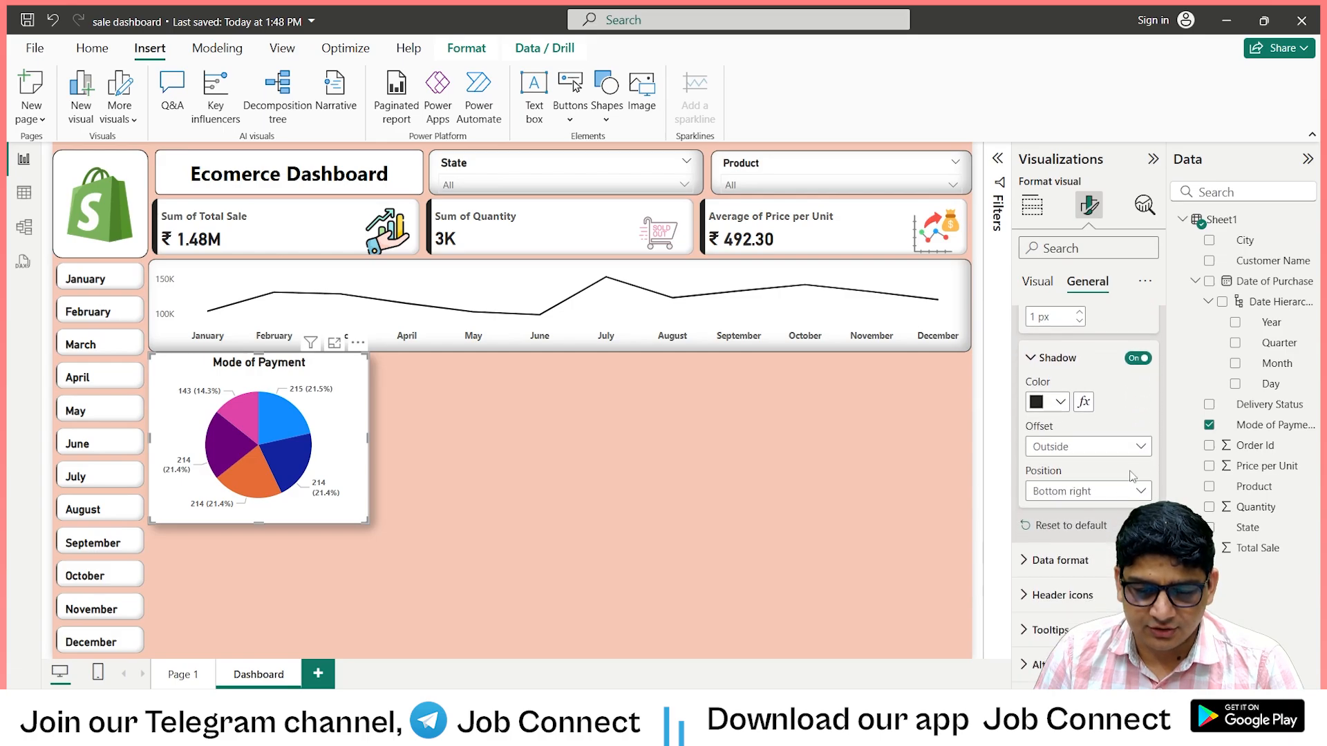
left_click(1065, 490)
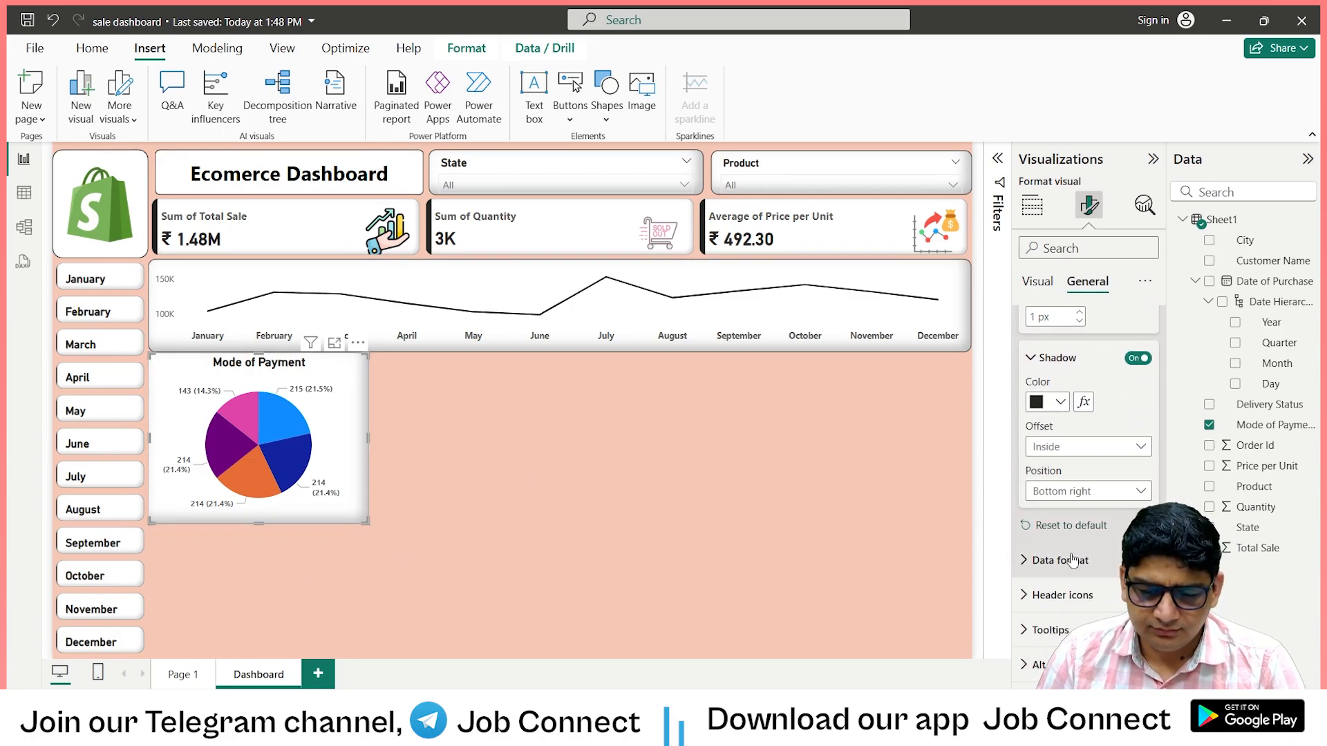
left_click(575, 519)
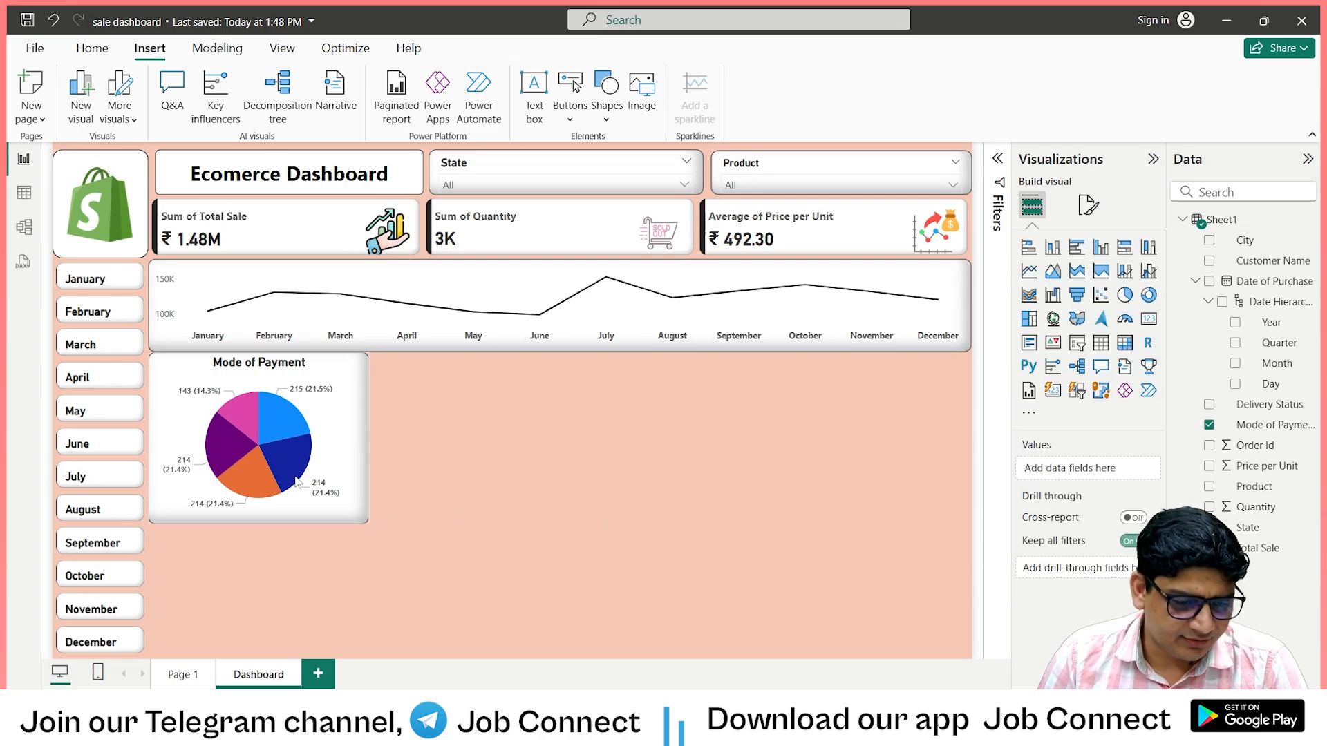
Reduce the Mode of Payment chart's height, position it just below the line chart and widen it slightly.
left_click(320, 446)
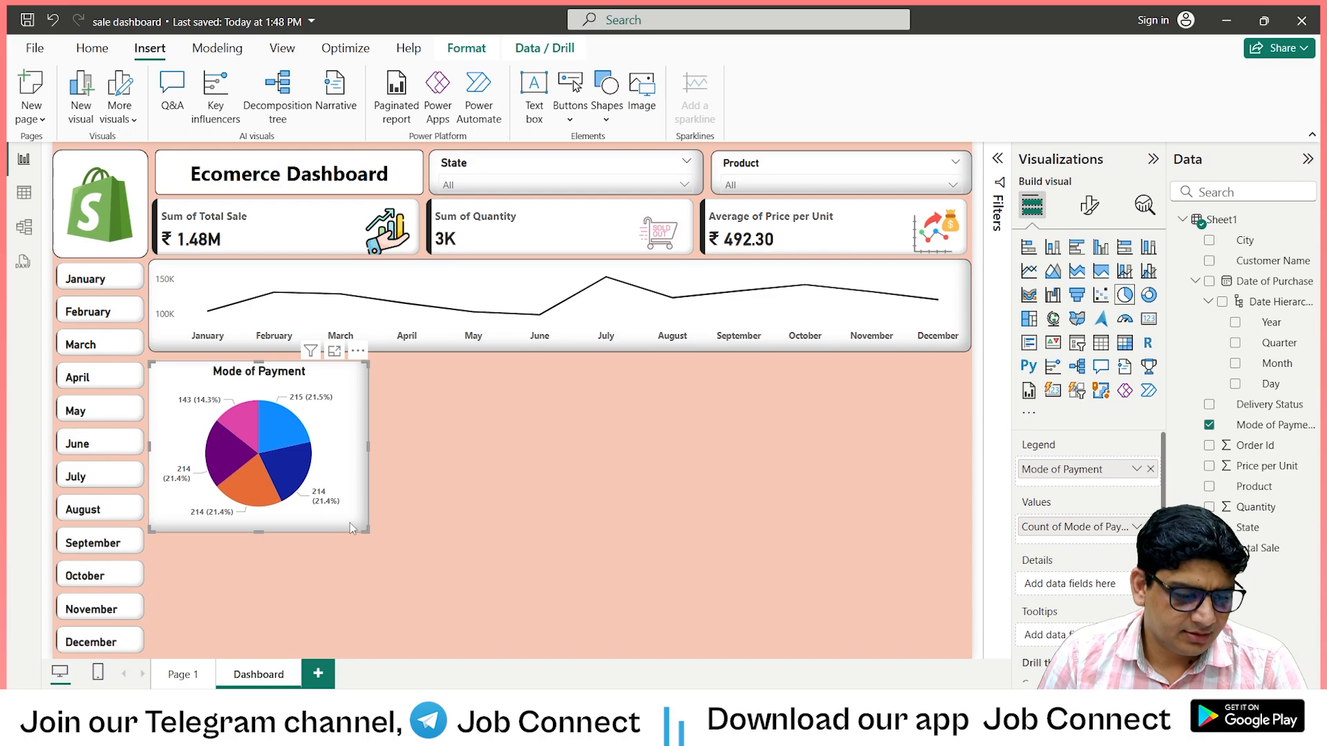
left_click_drag(259, 530, 262, 520)
left_click_drag(277, 461, 276, 459)
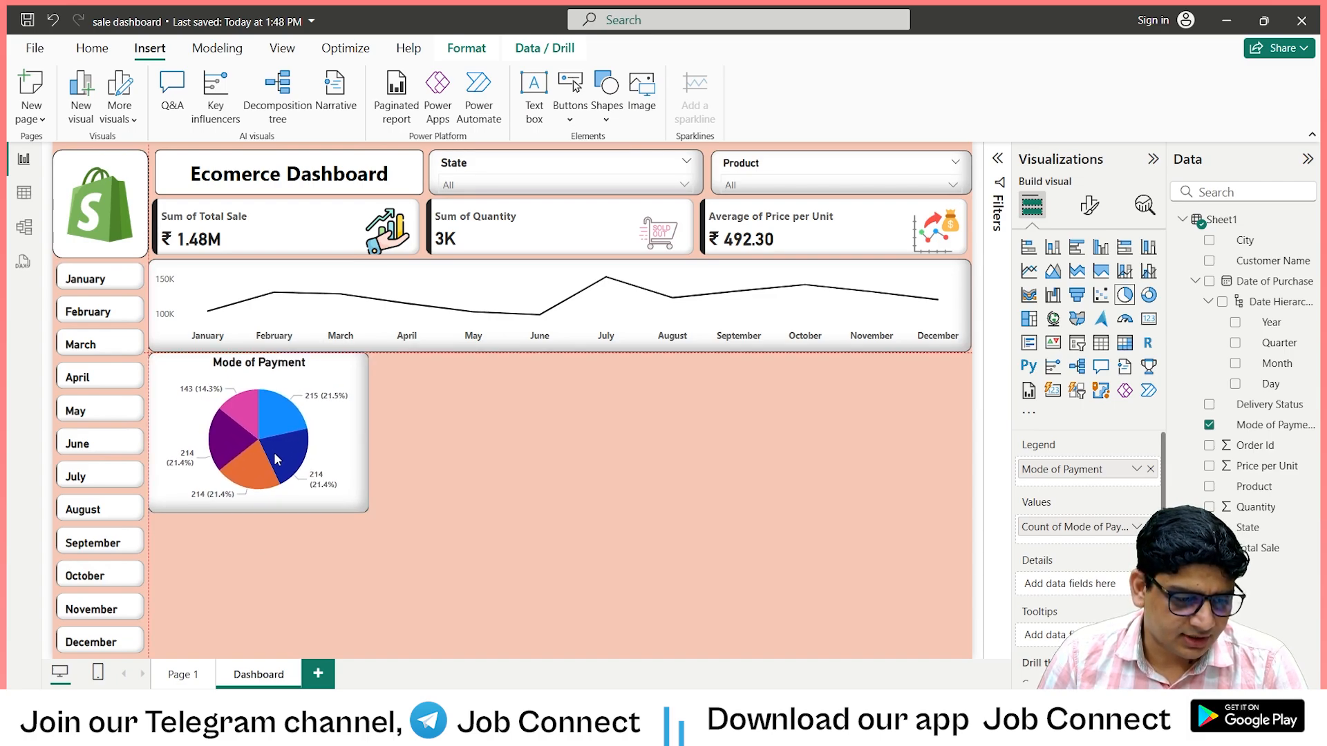
left_click(466, 460)
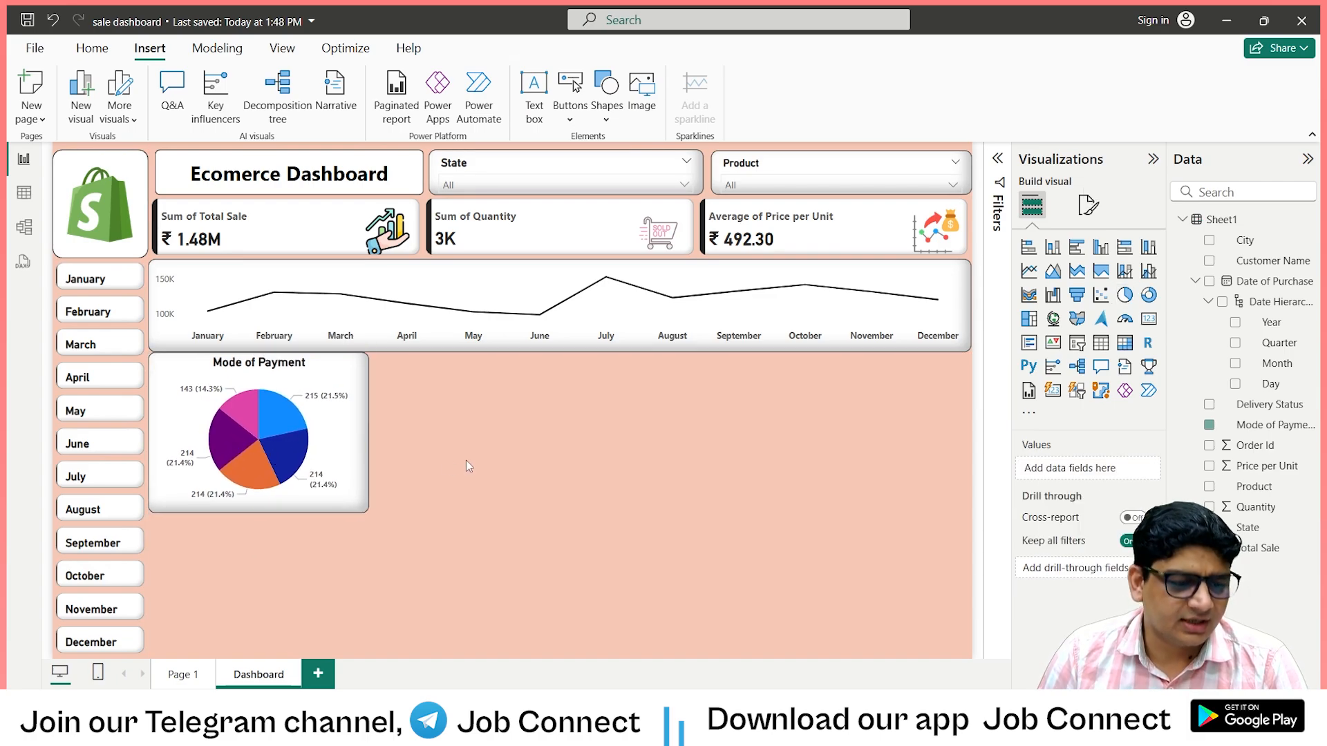
left_click(323, 446)
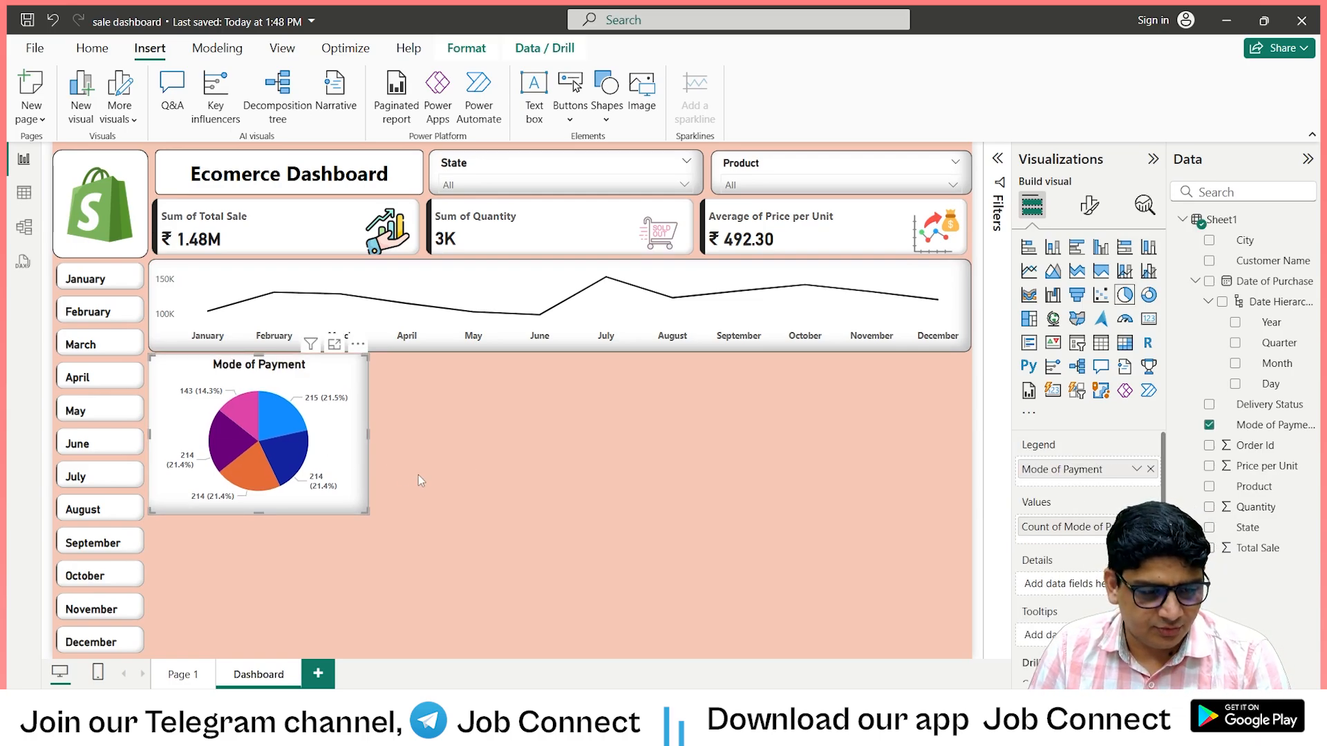
left_click(460, 468)
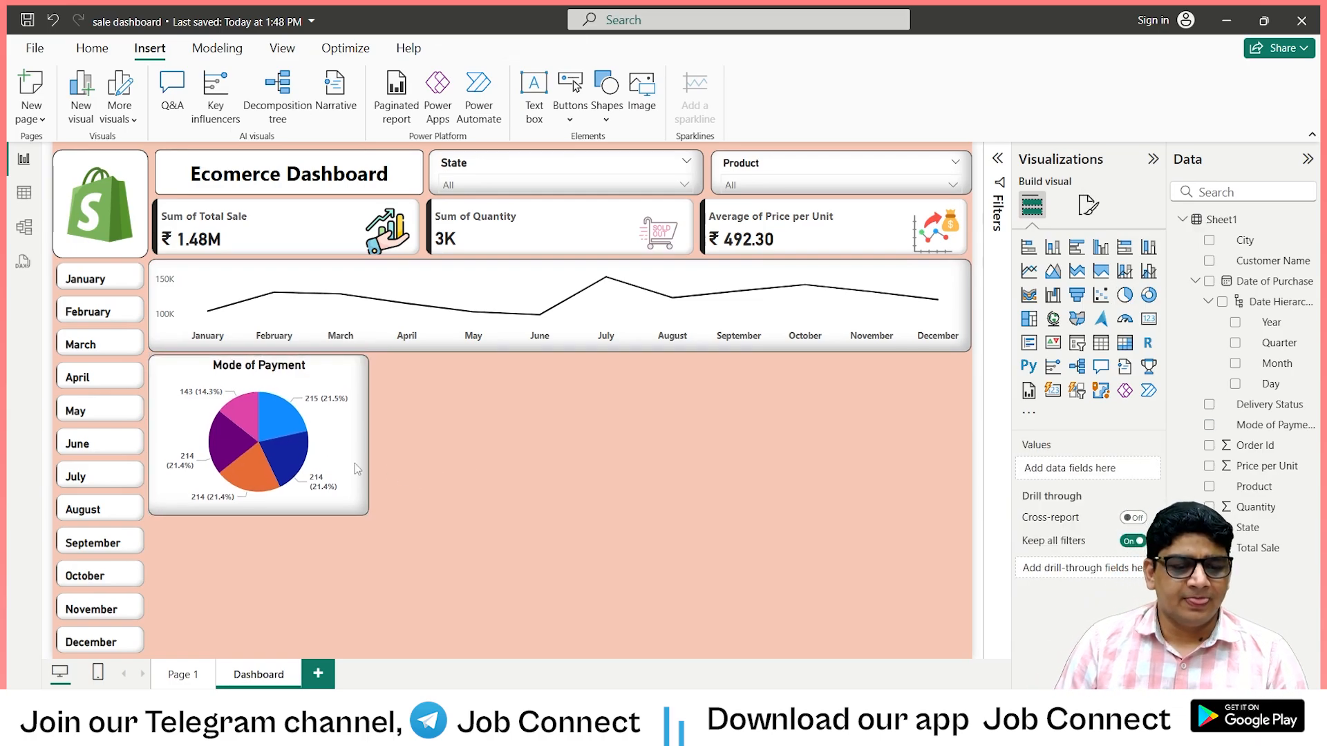
left_click(367, 437)
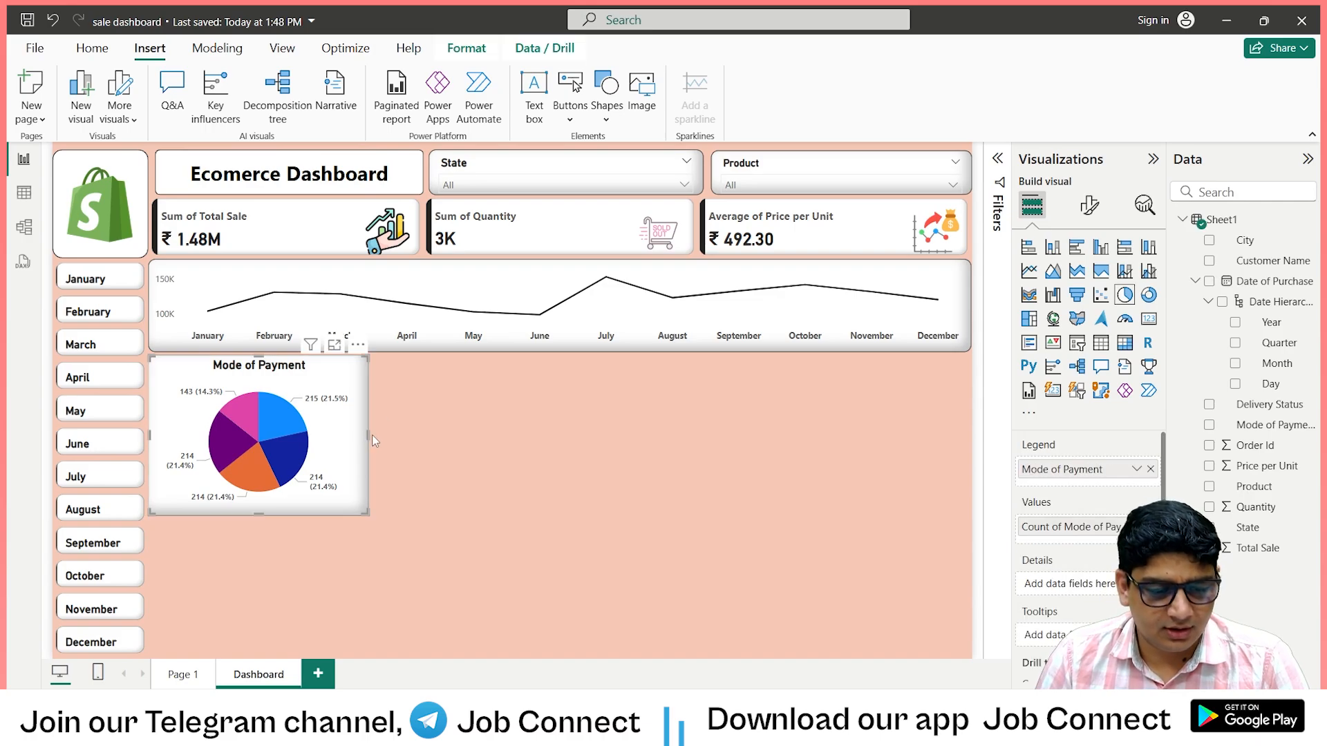
left_click_drag(375, 434, 384, 434)
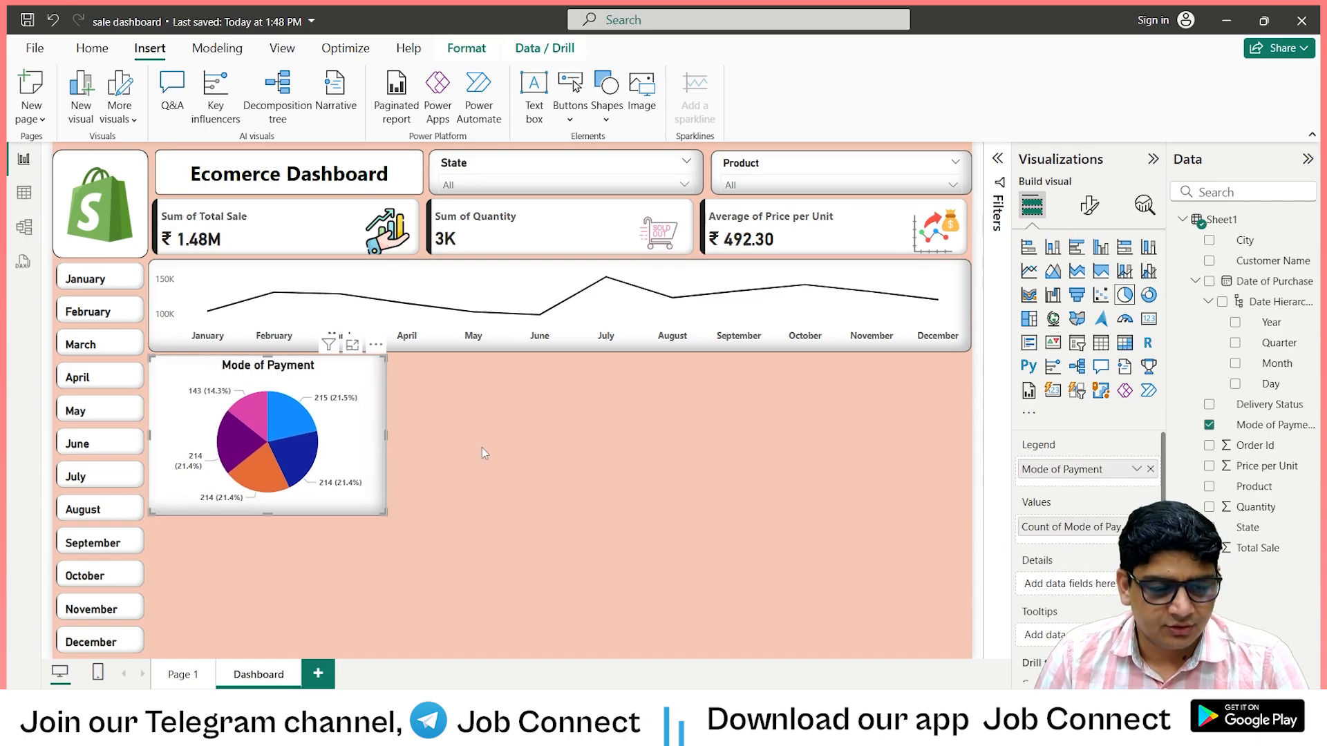
Insert an empty pie chart beside the Mode of Payment chart and check the finished Page 1 report for its counterpart.
left_click(513, 446)
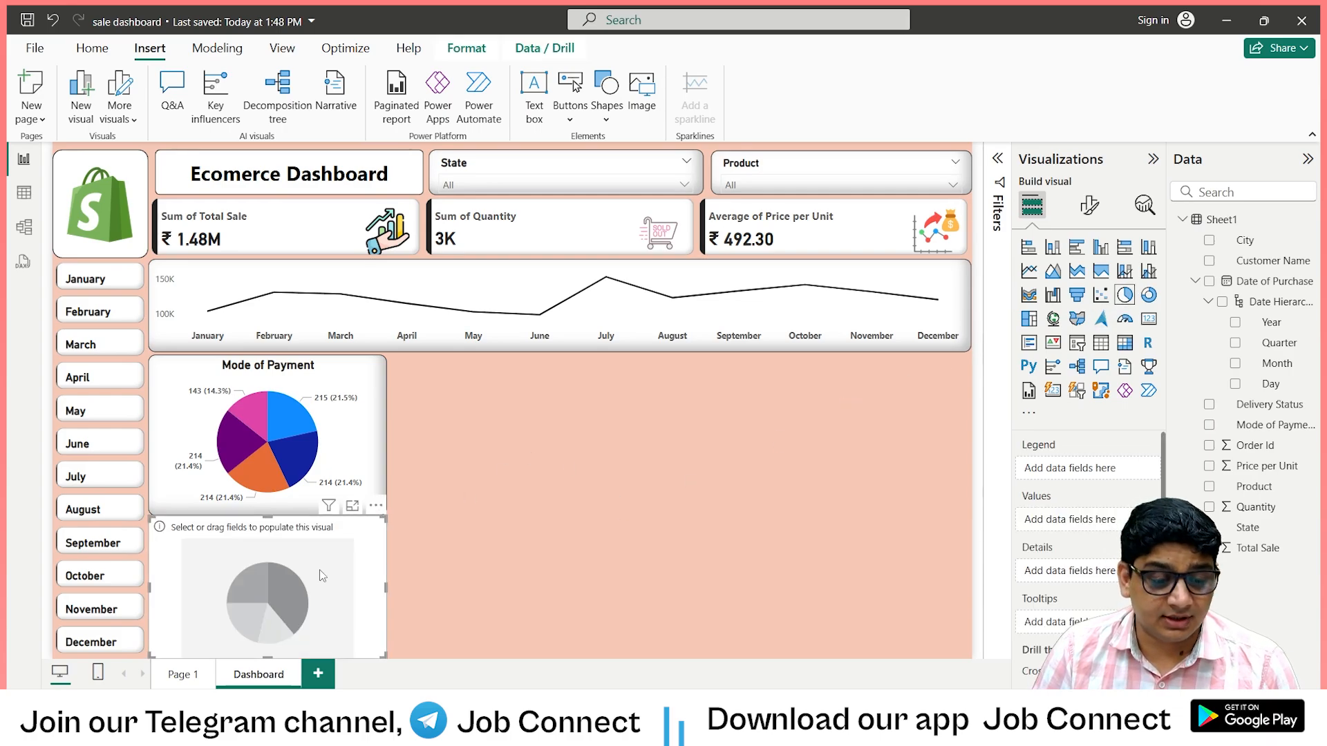
left_click_drag(321, 569, 600, 423)
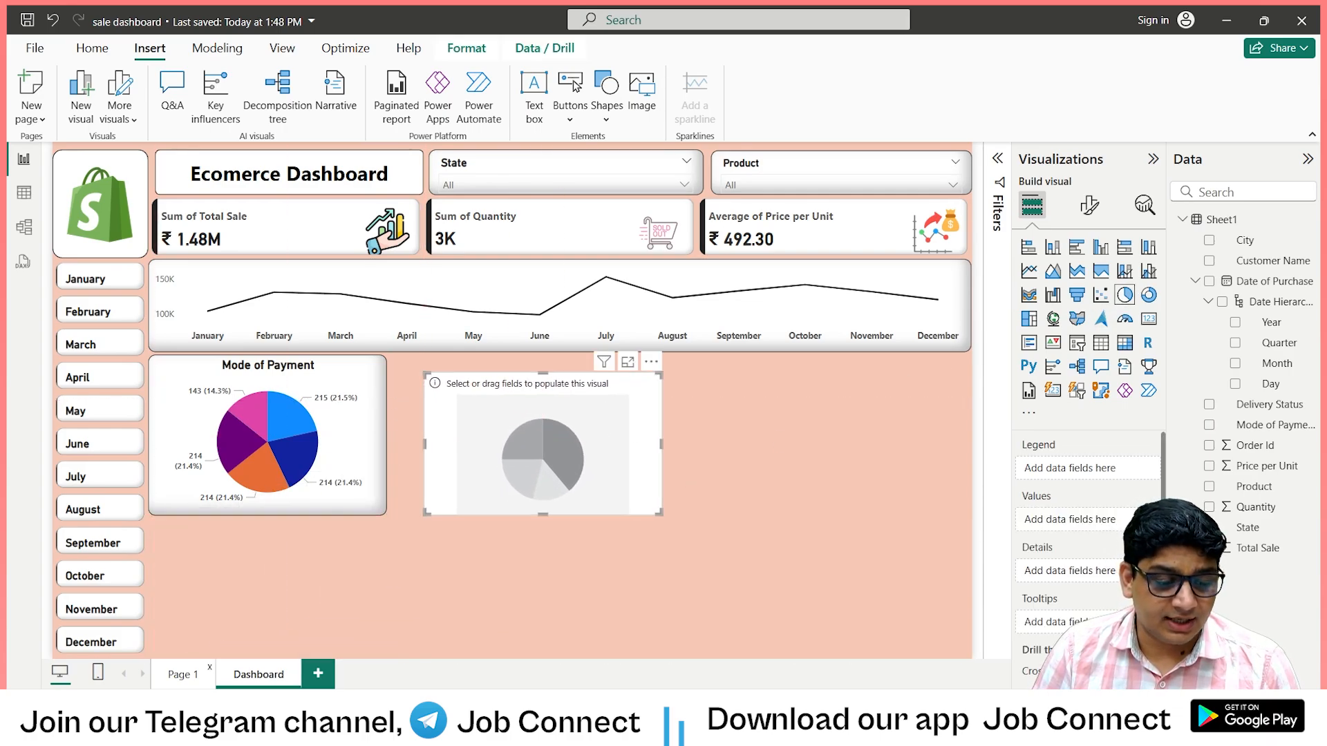
left_click(182, 681)
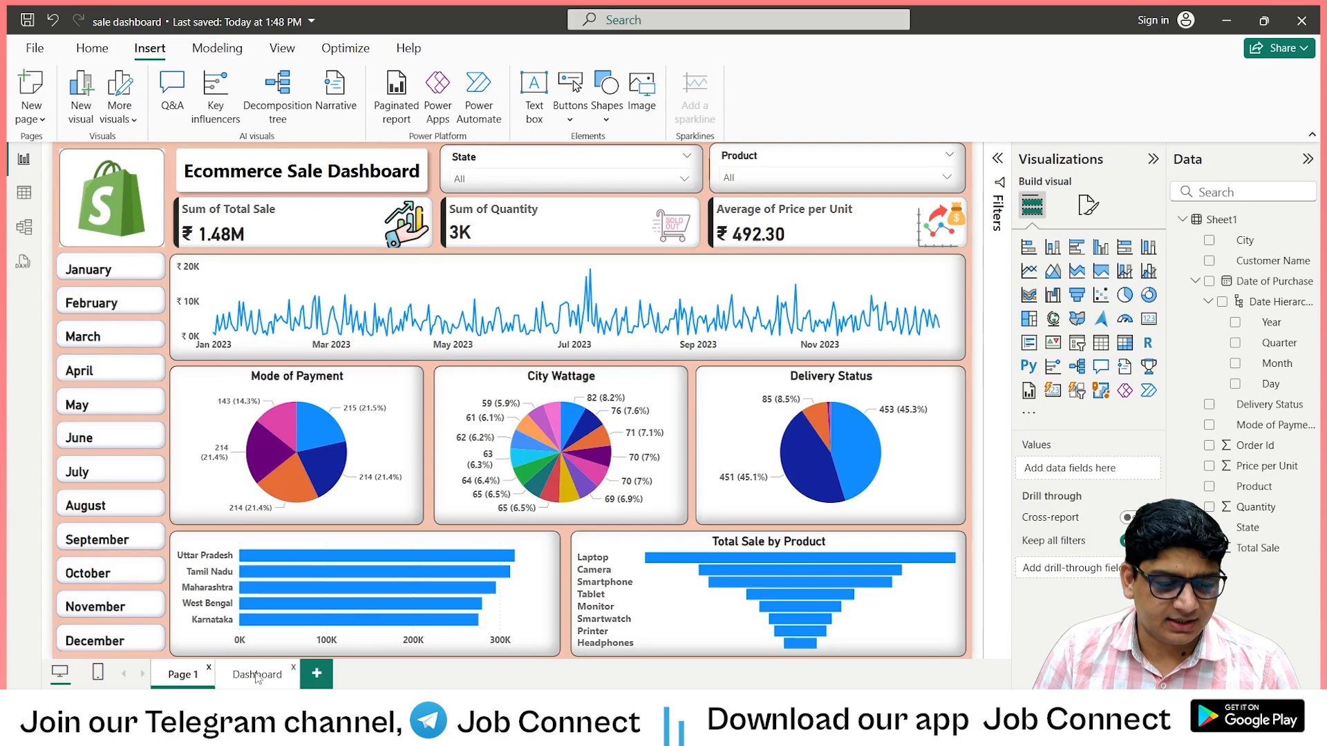
left_click(261, 675)
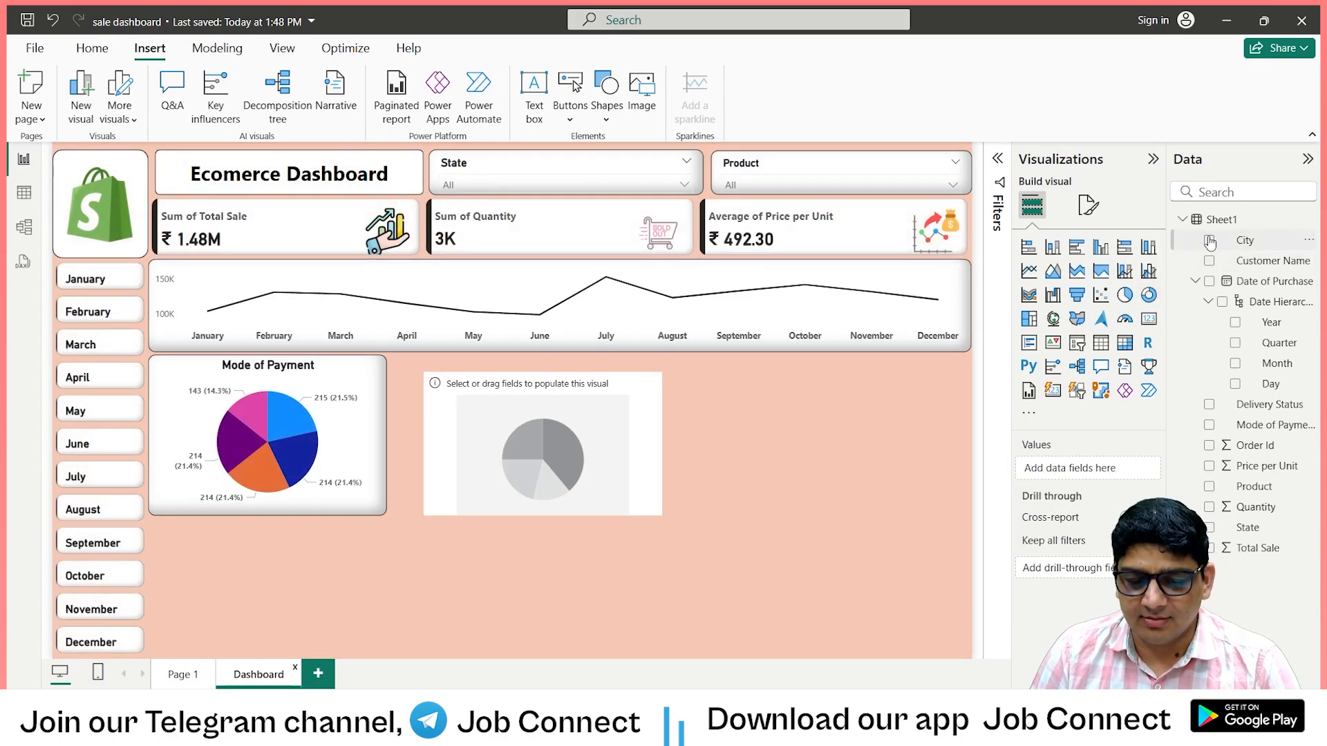
Add the City field to the empty pie chart as both its legend and its values.
left_click(550, 497)
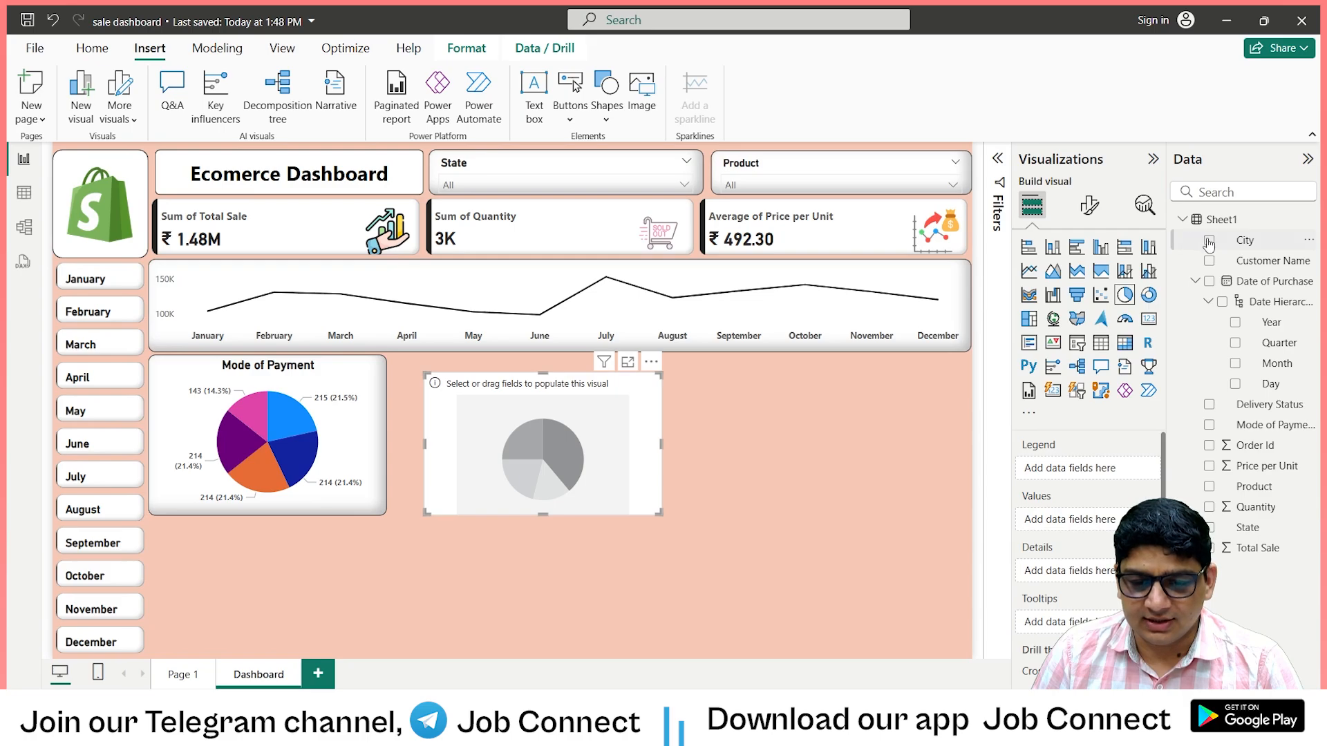
left_click_drag(1060, 468, 1084, 474)
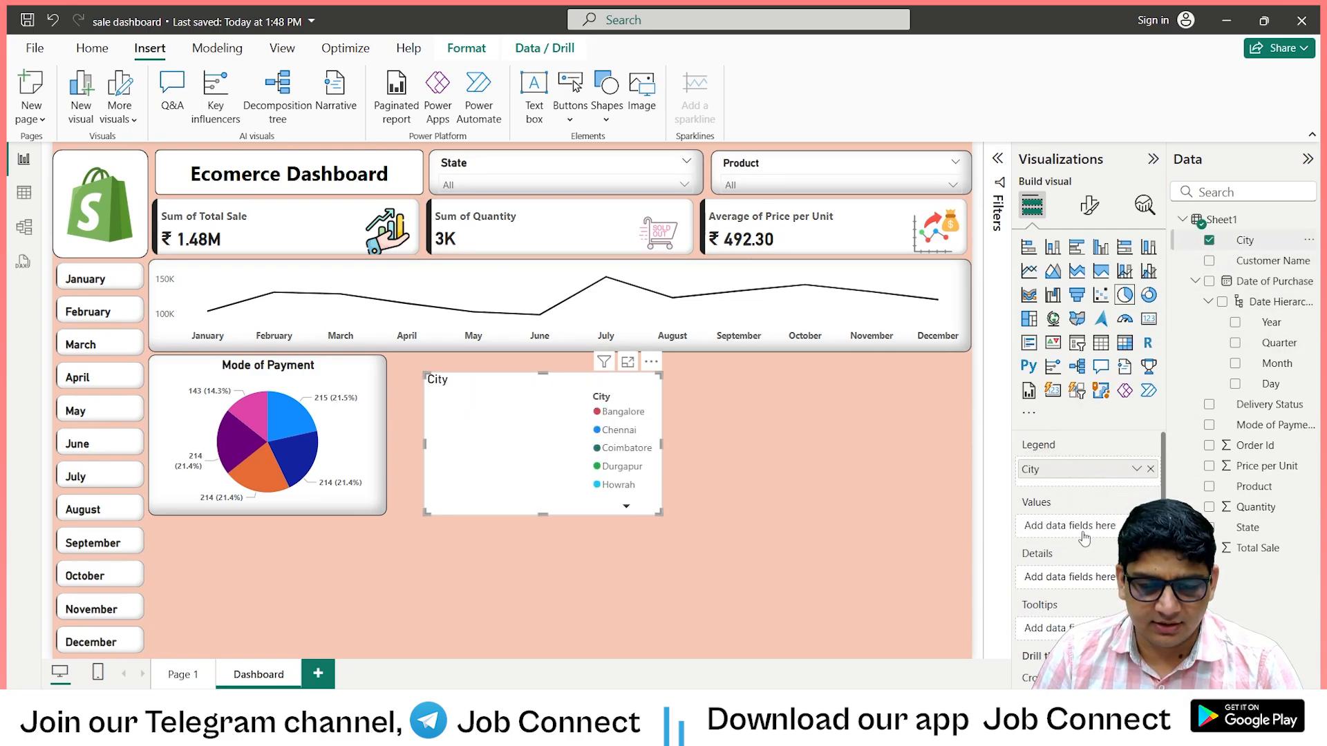
left_click_drag(1084, 538, 1071, 528)
Align the City pie chart beside the Mode of Payment chart, matching its height and widening it slightly.
left_click_drag(485, 413, 463, 392)
left_click_drag(521, 495, 513, 523)
left_click_drag(644, 436, 662, 430)
Turn off the City pie chart's legend and make its detail label values bold at font size 8.
left_click(1089, 205)
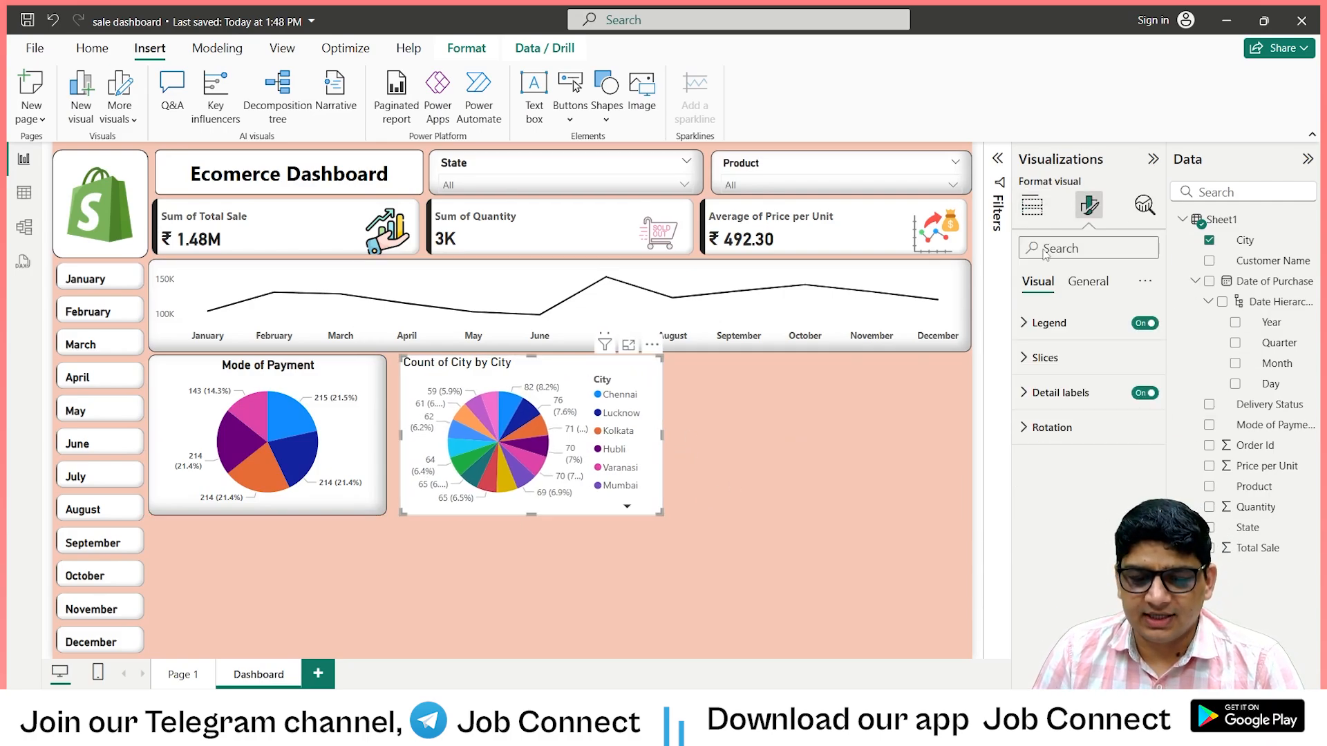
left_click(1140, 329)
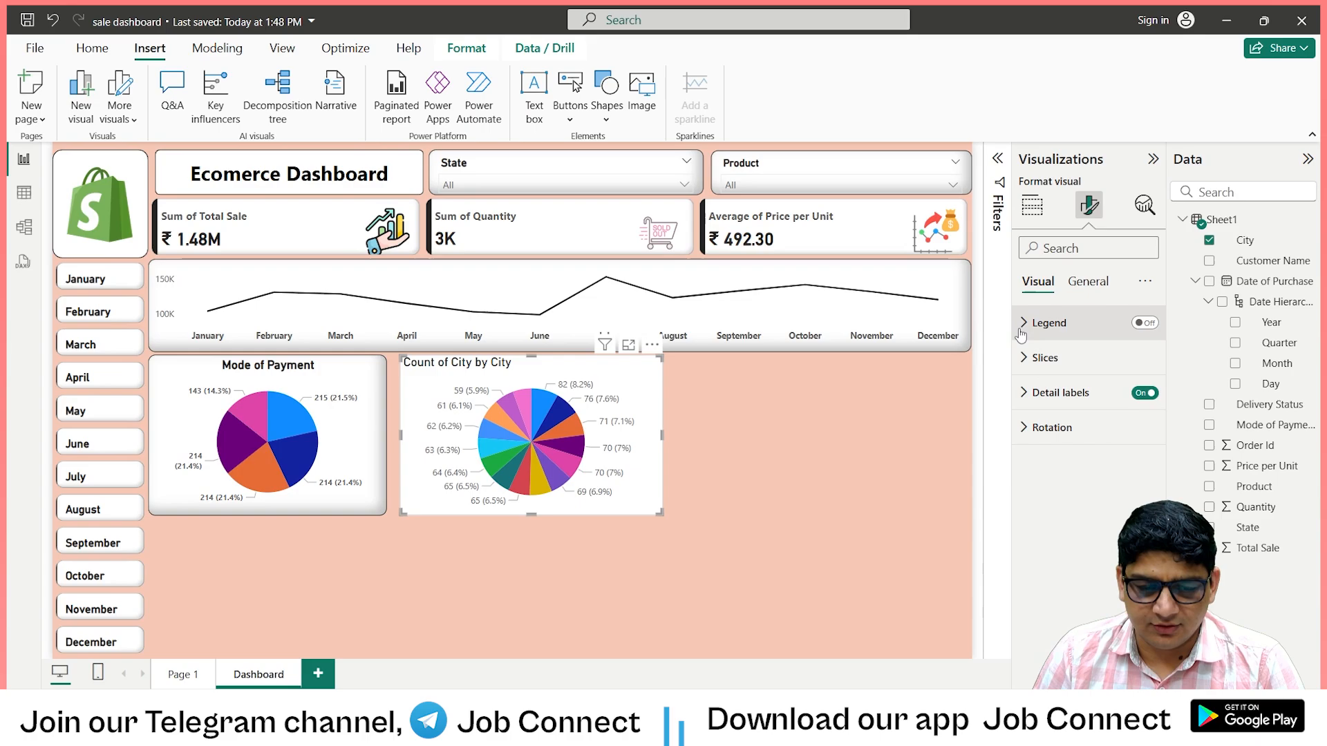
left_click(1023, 371)
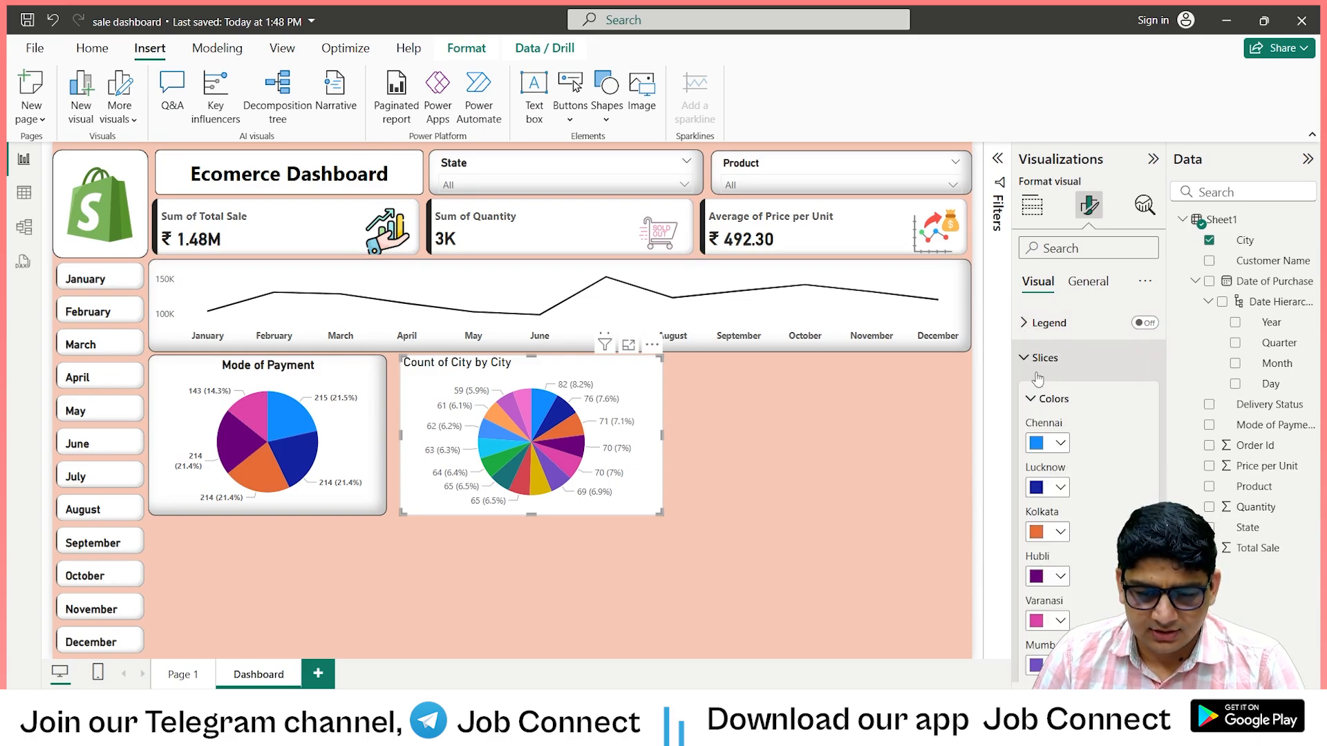
scroll(1044, 470, "down", 5)
left_click(1025, 629)
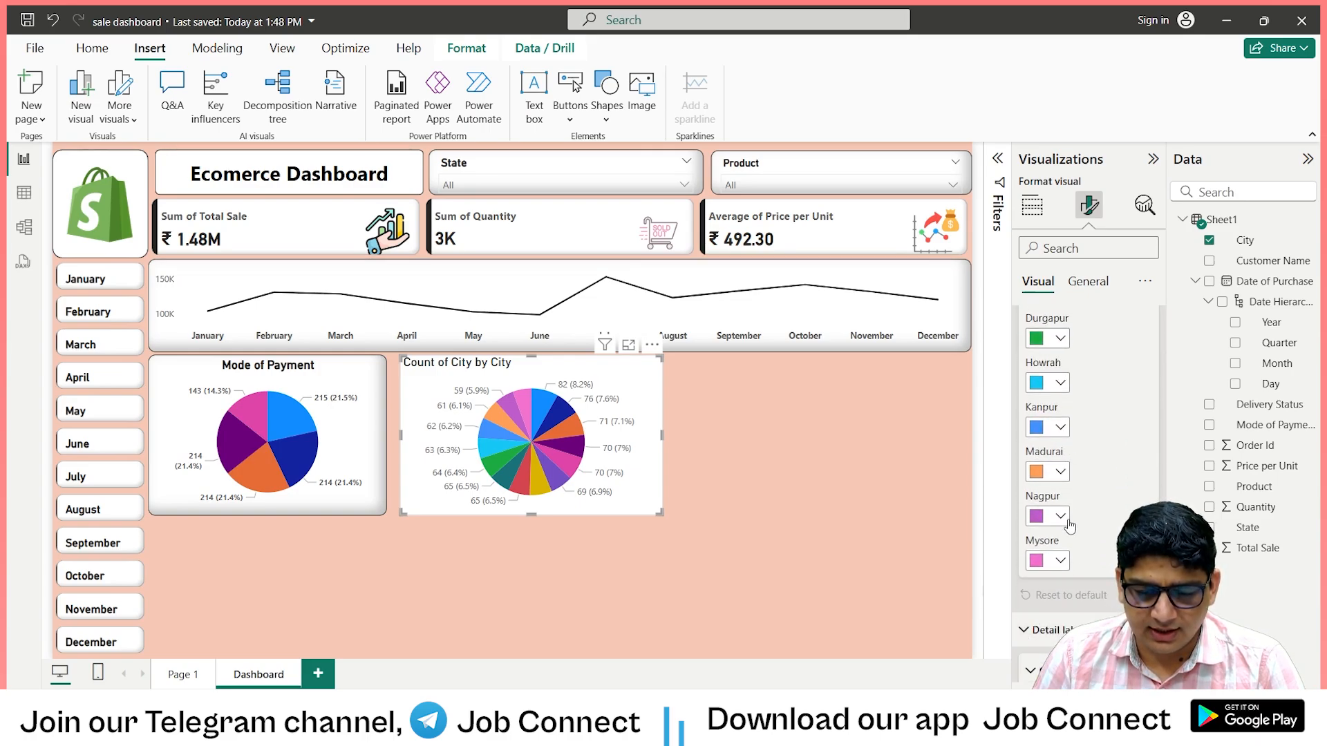
scroll(1069, 515, "down", 3)
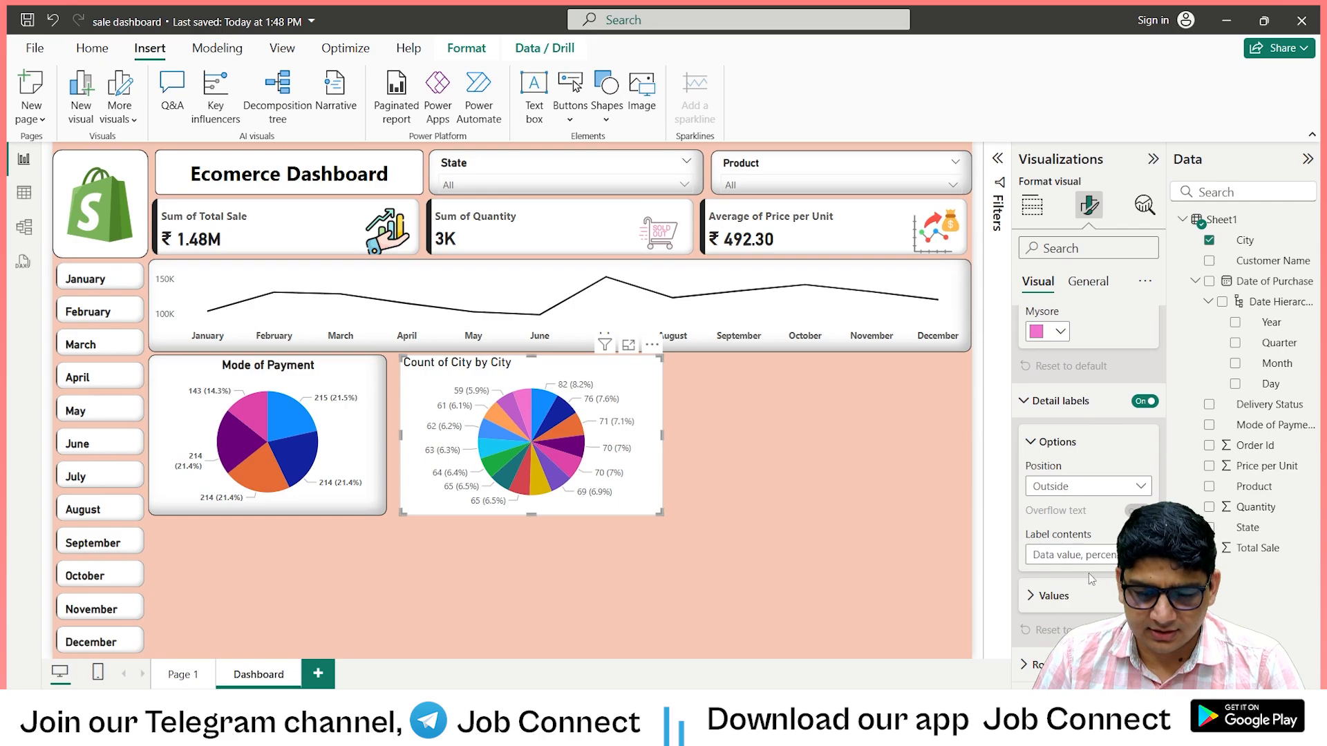
left_click(1036, 596)
scroll(1051, 518, "down", 4)
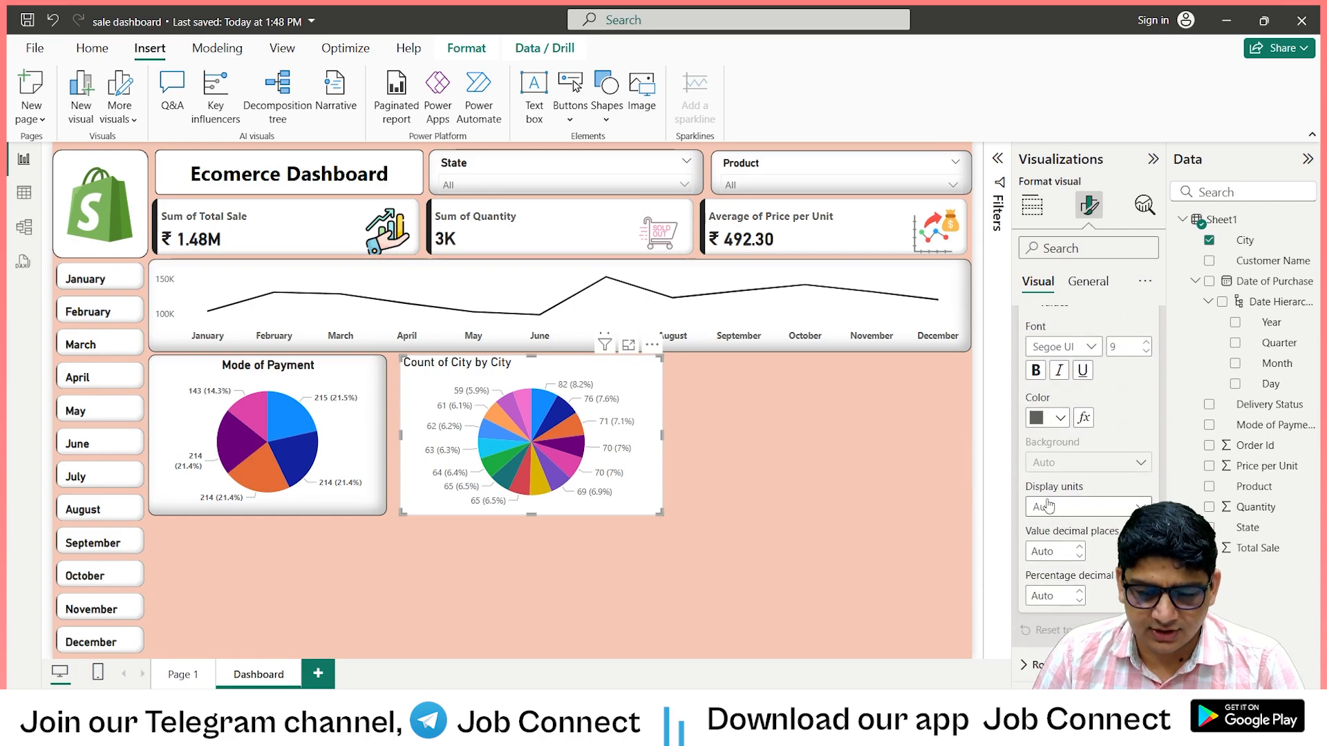
left_click(1035, 372)
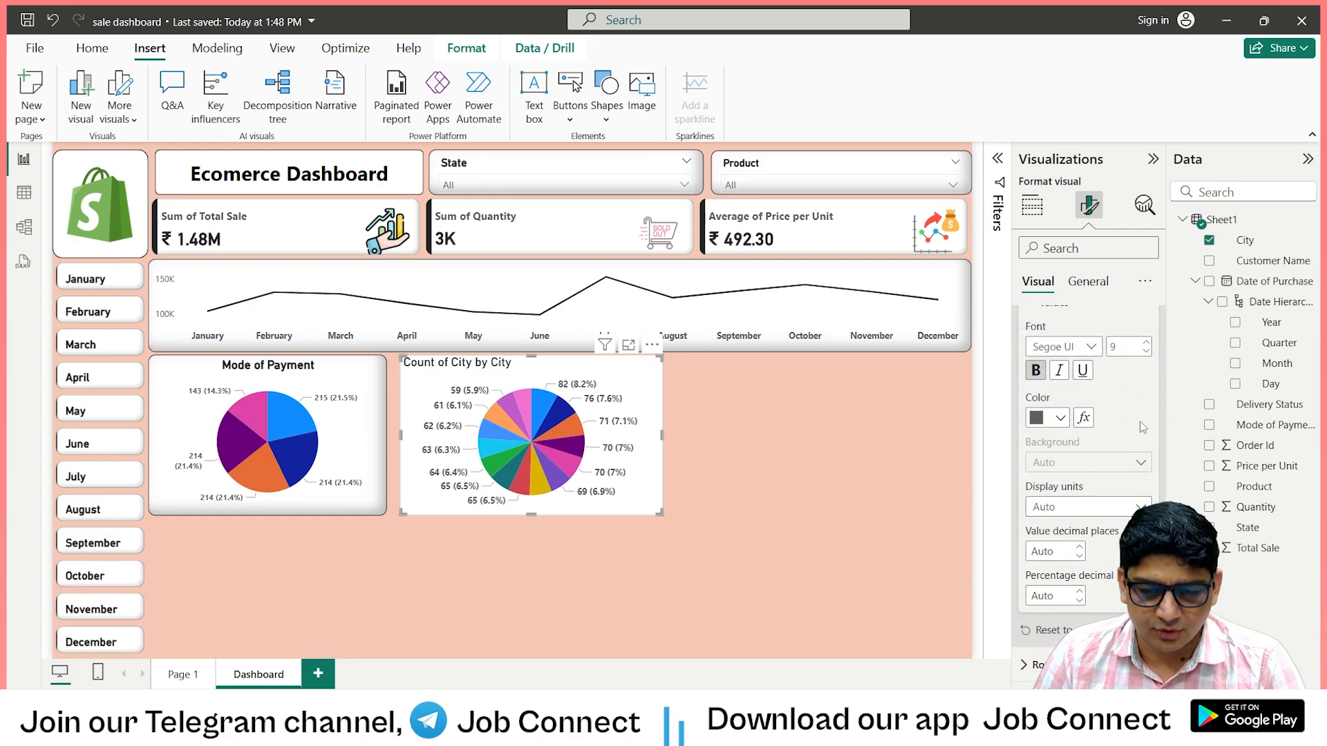
left_click(1146, 351)
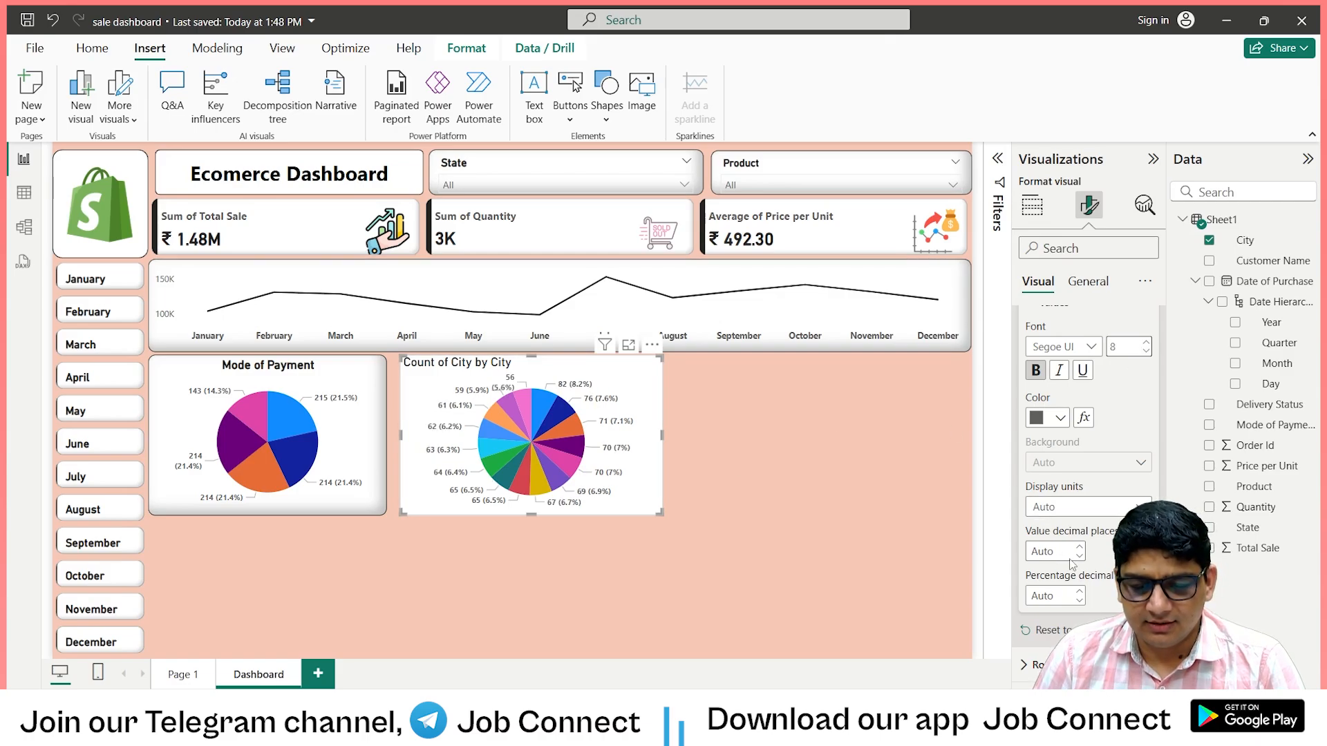
Retitle the City pie chart "City Wattage" and make the title bold and horizontally centred.
left_click(1088, 281)
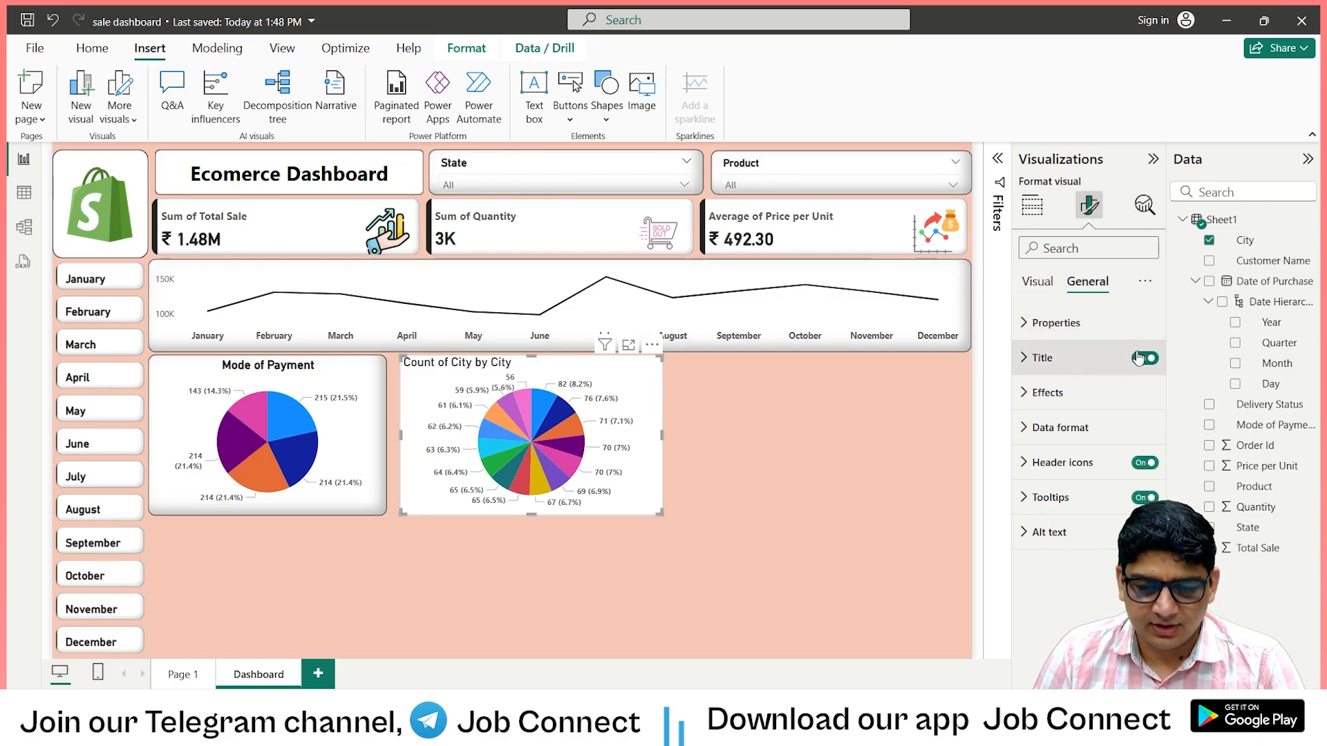
left_click(1051, 357)
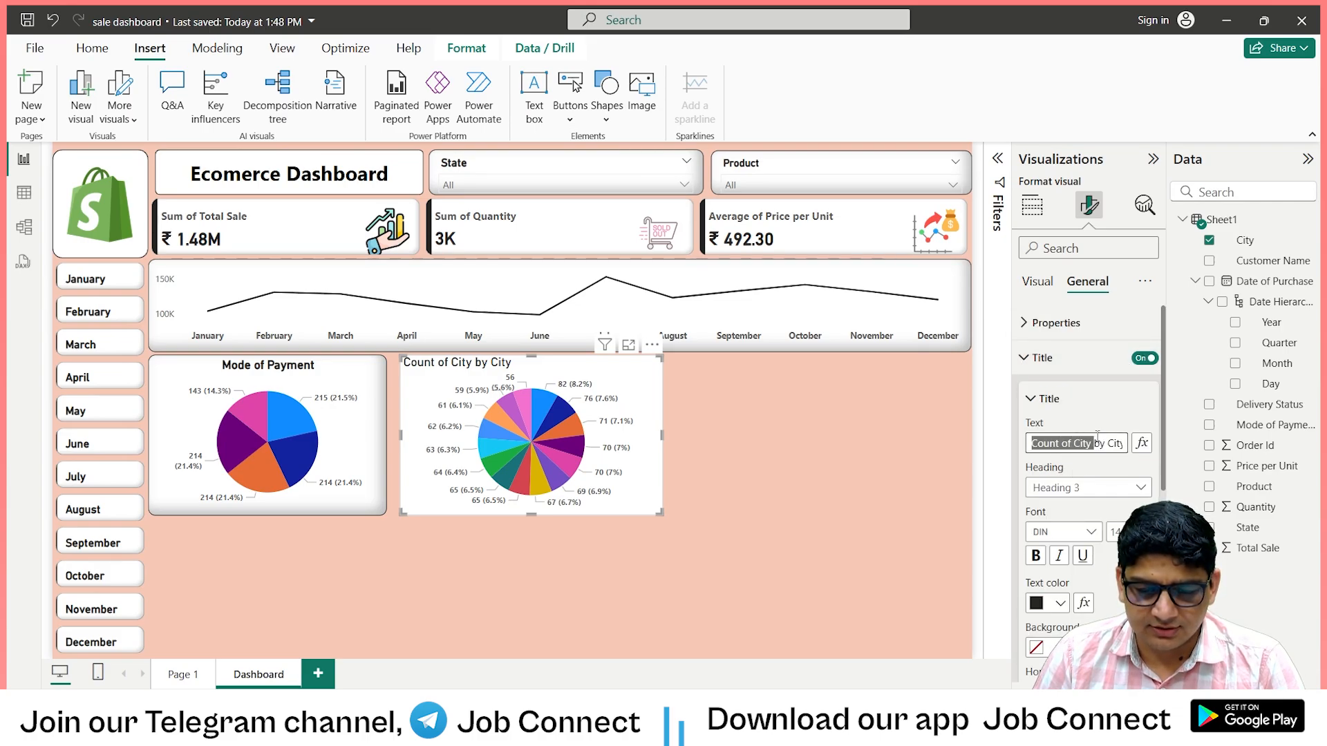
type("C")
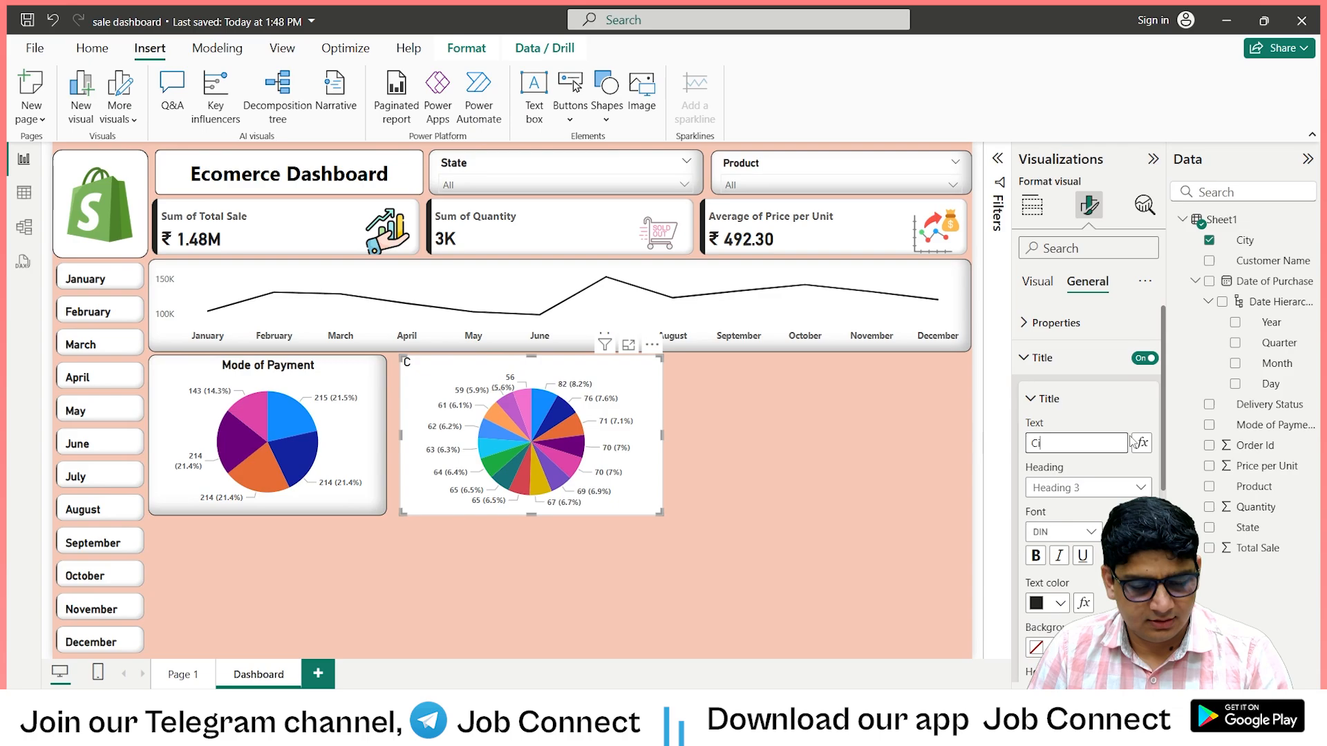
type("ity Watta")
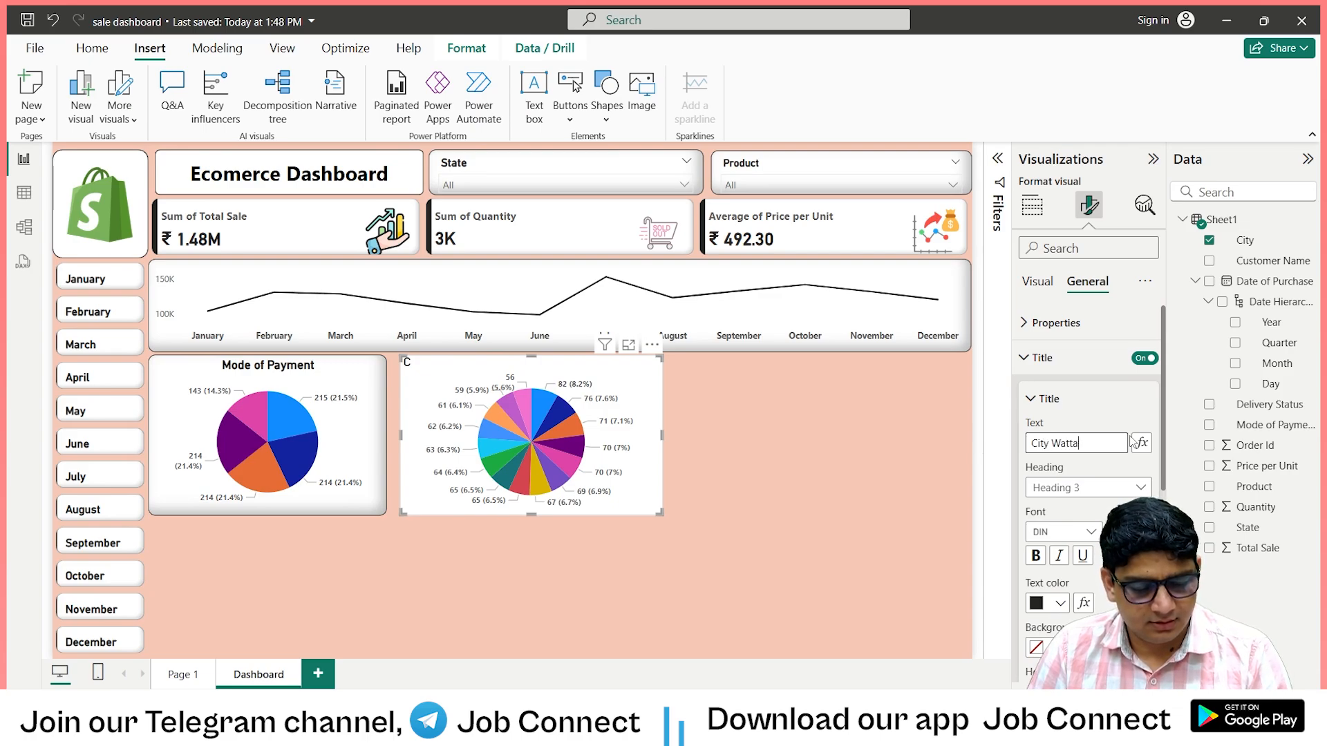
type("ge")
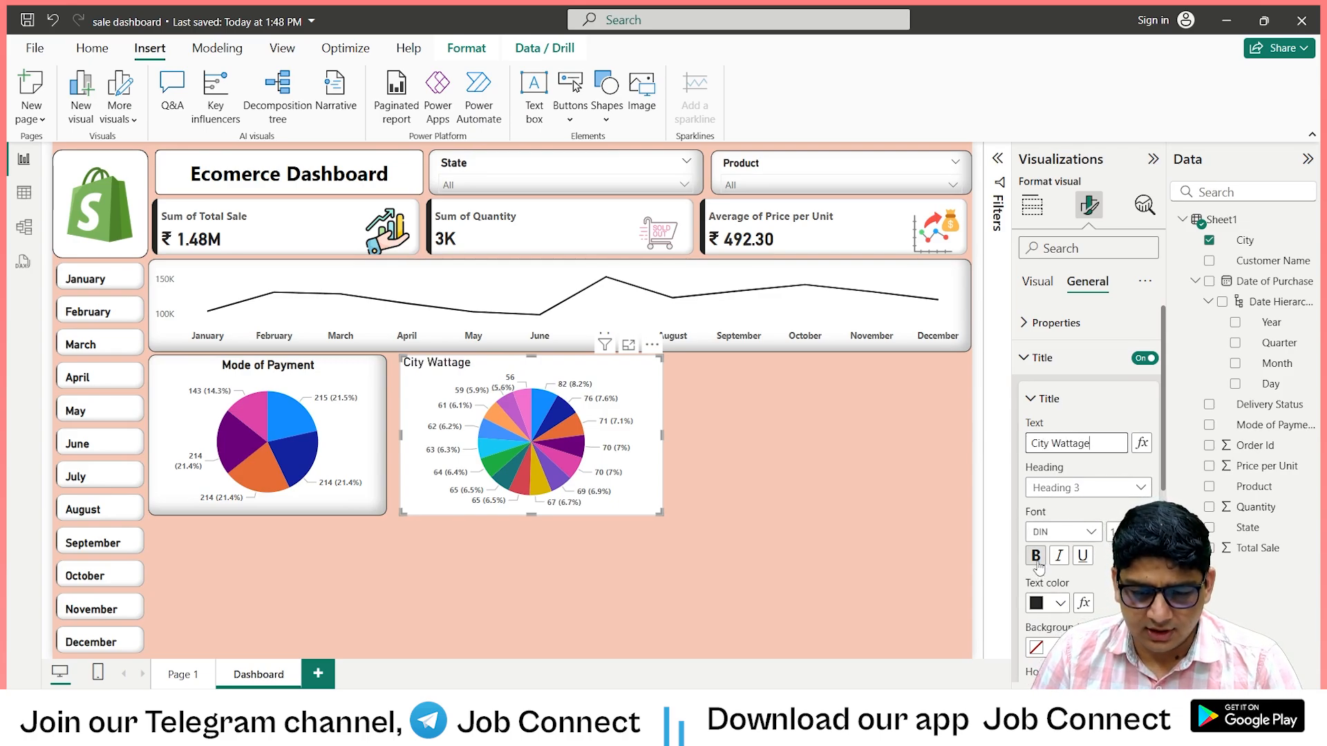
left_click(1037, 557)
scroll(1044, 540, "down", 3)
left_click(1060, 351)
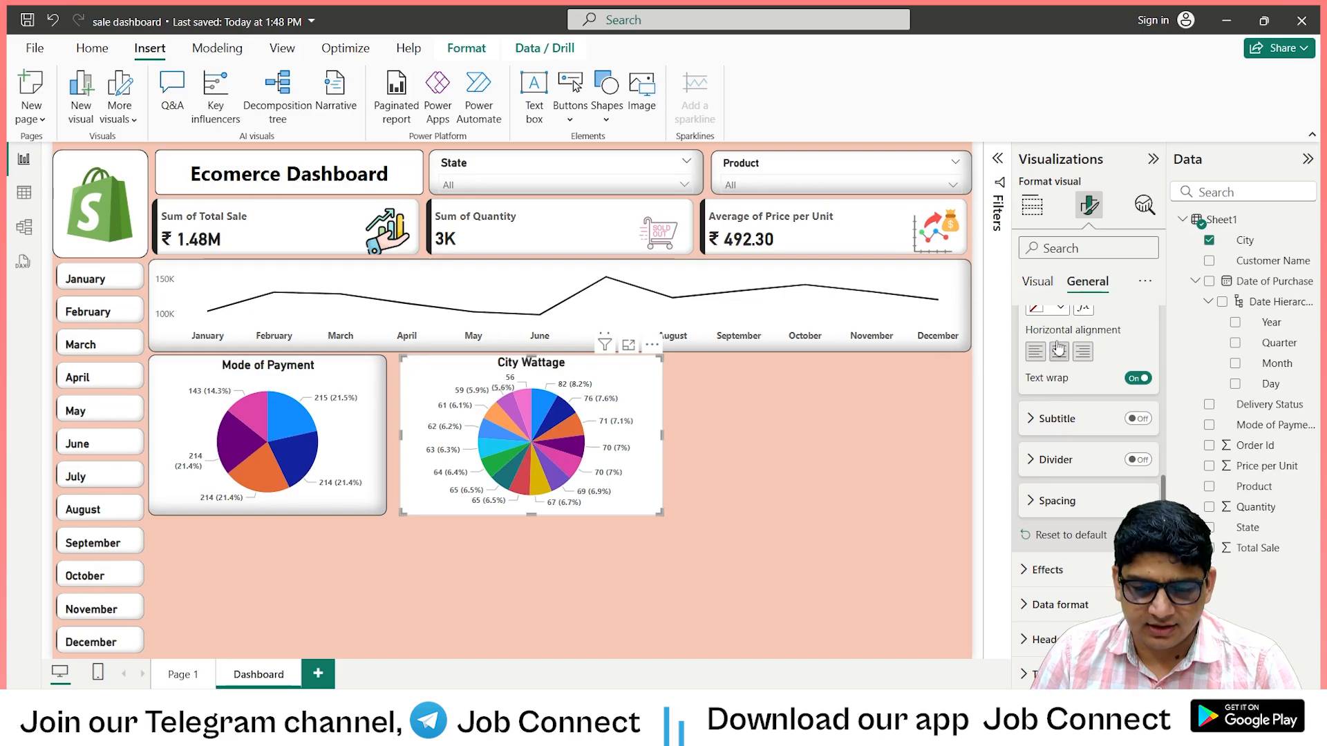
Turn on the visual border of the City Wattage chart with 10 px rounded corners.
scroll(1064, 519, "down", 1)
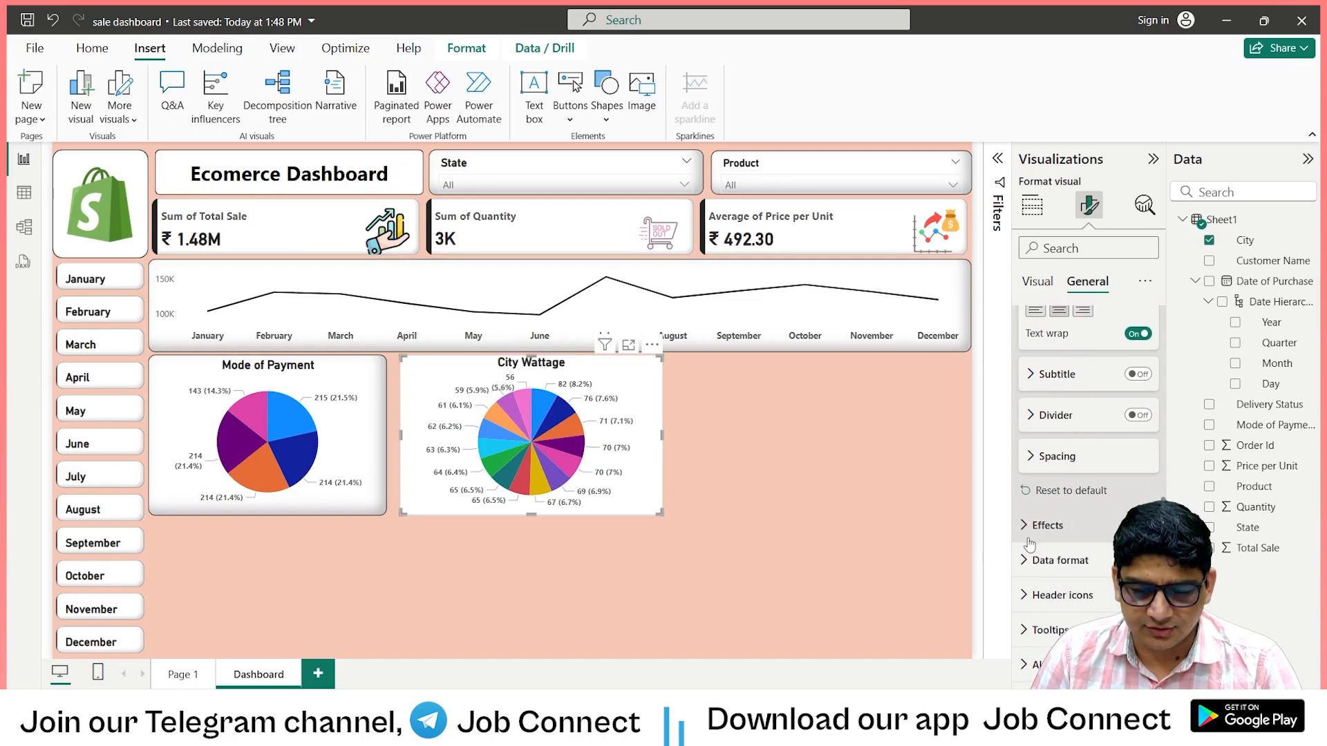
left_click(1085, 527)
scroll(1082, 527, "down", 3)
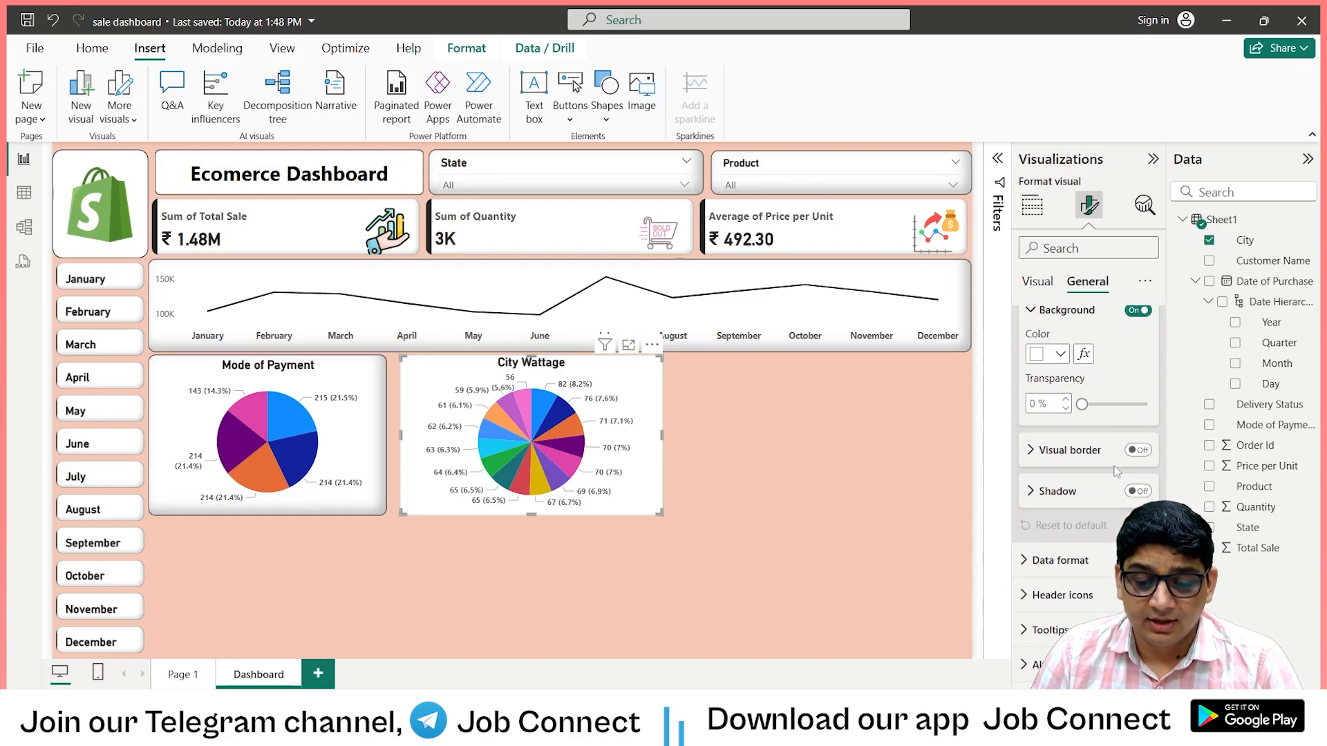
left_click(1137, 450)
scroll(1057, 494, "down", 2)
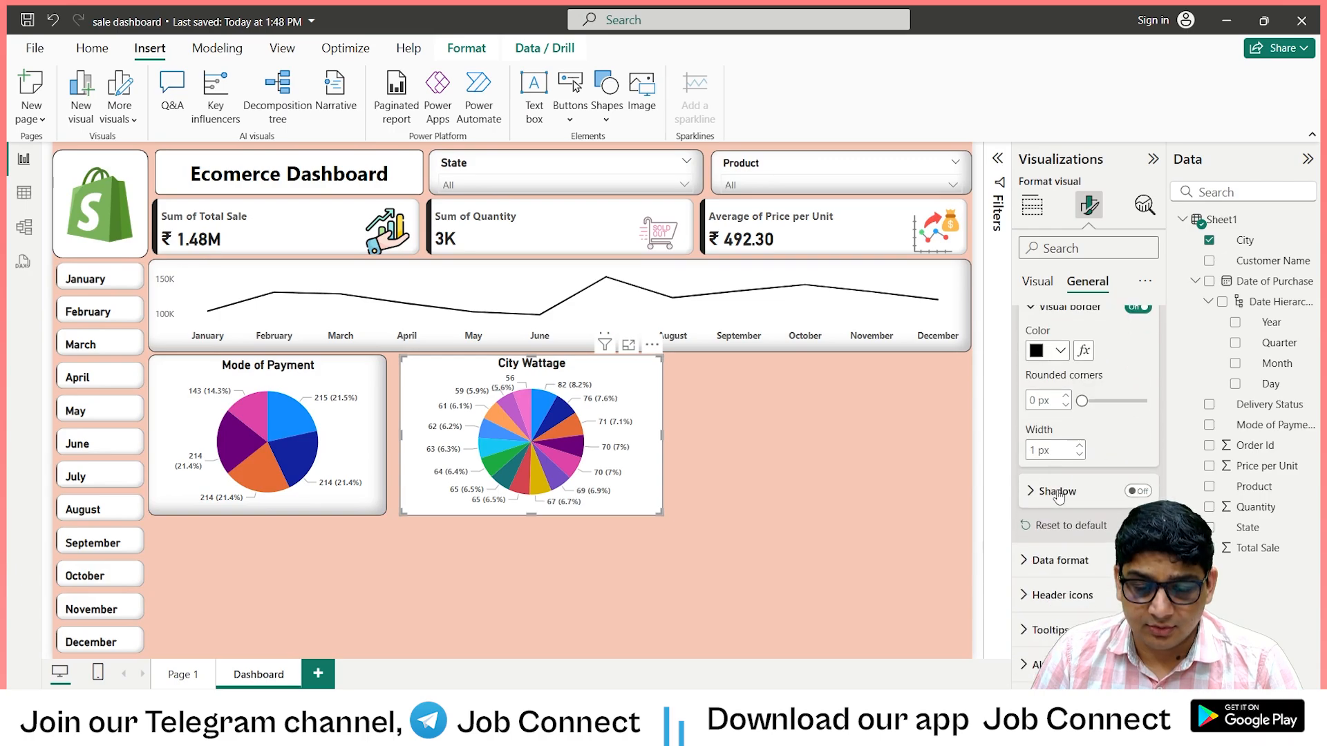
left_click(1033, 401)
type("1")
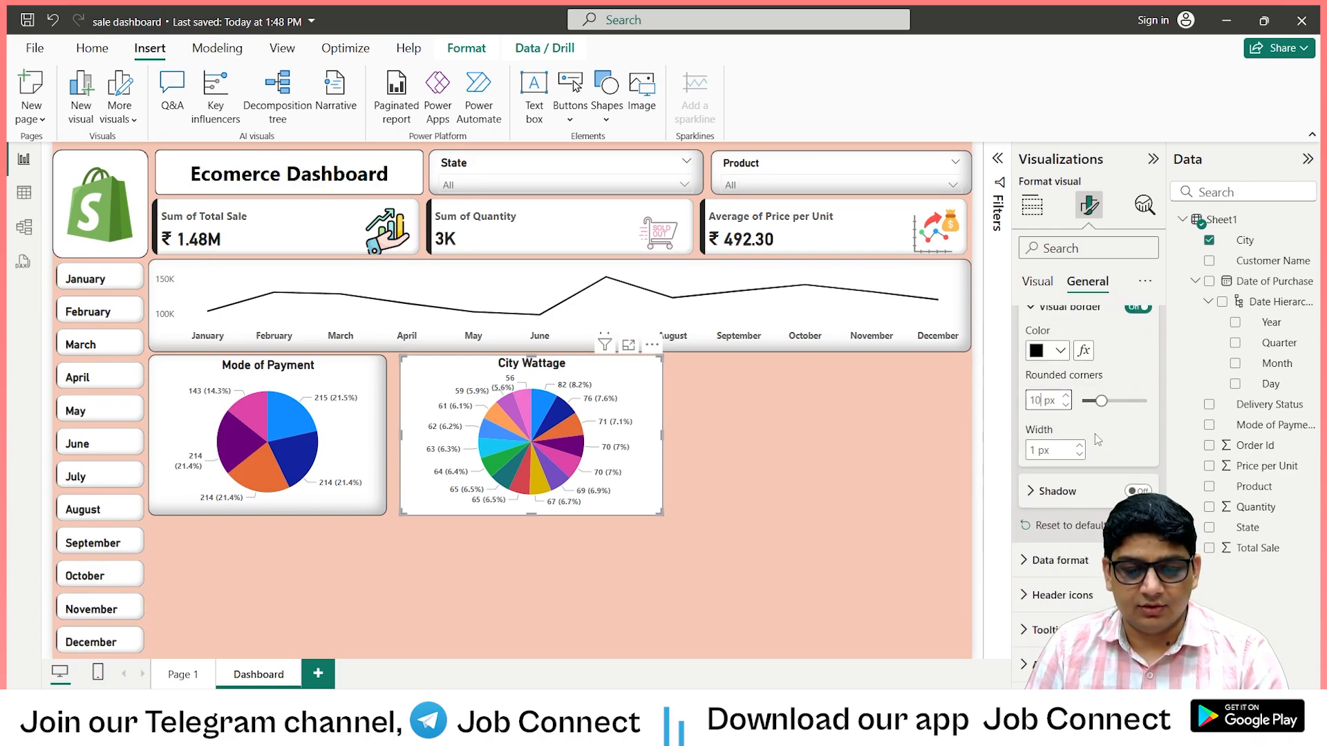
Add a shadow to the City Wattage chart with its offset set to Inside.
left_click(1137, 490)
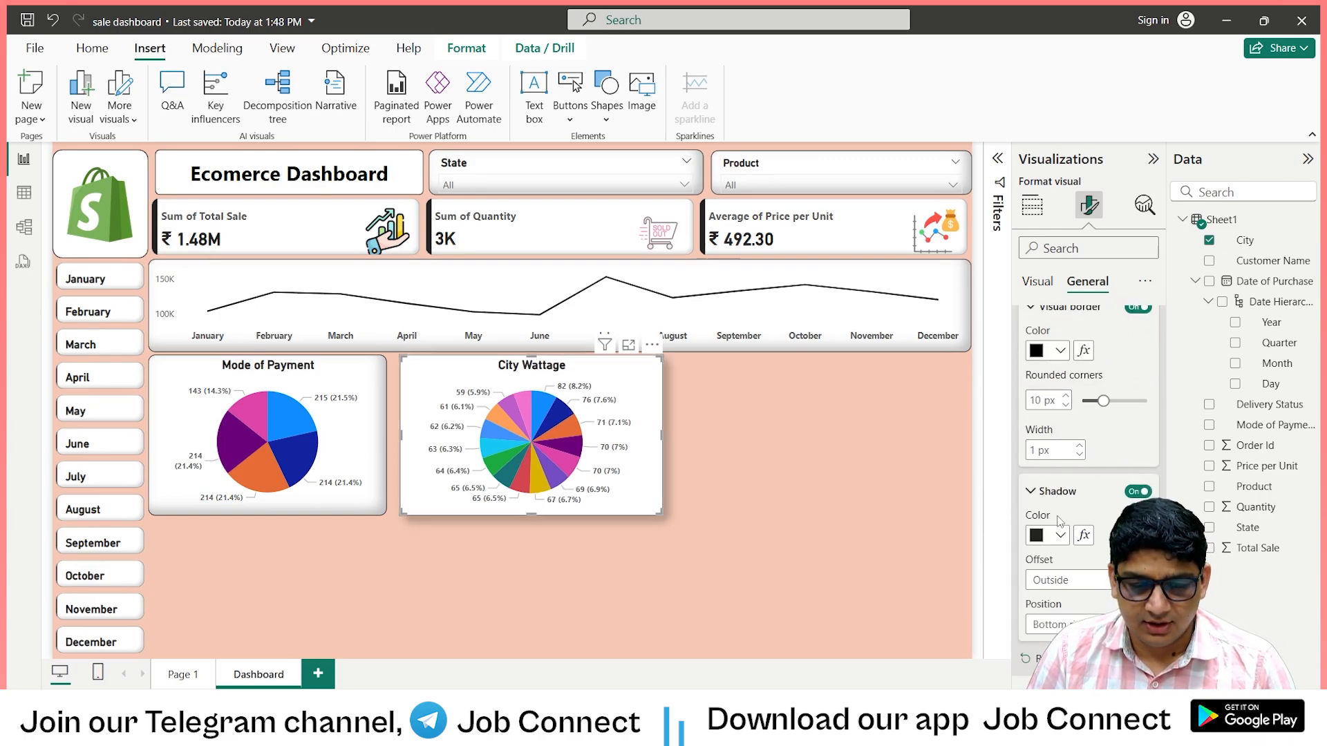
scroll(1072, 538, "down", 2)
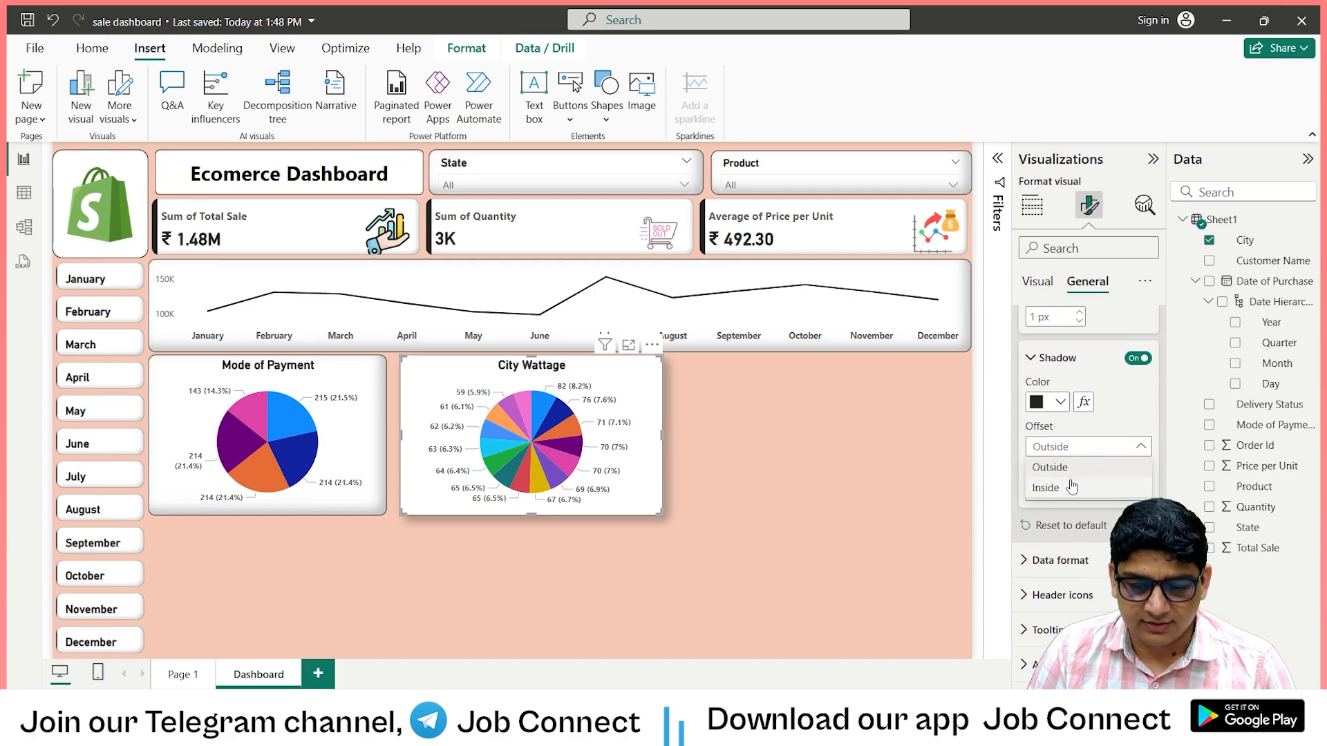
left_click(745, 551)
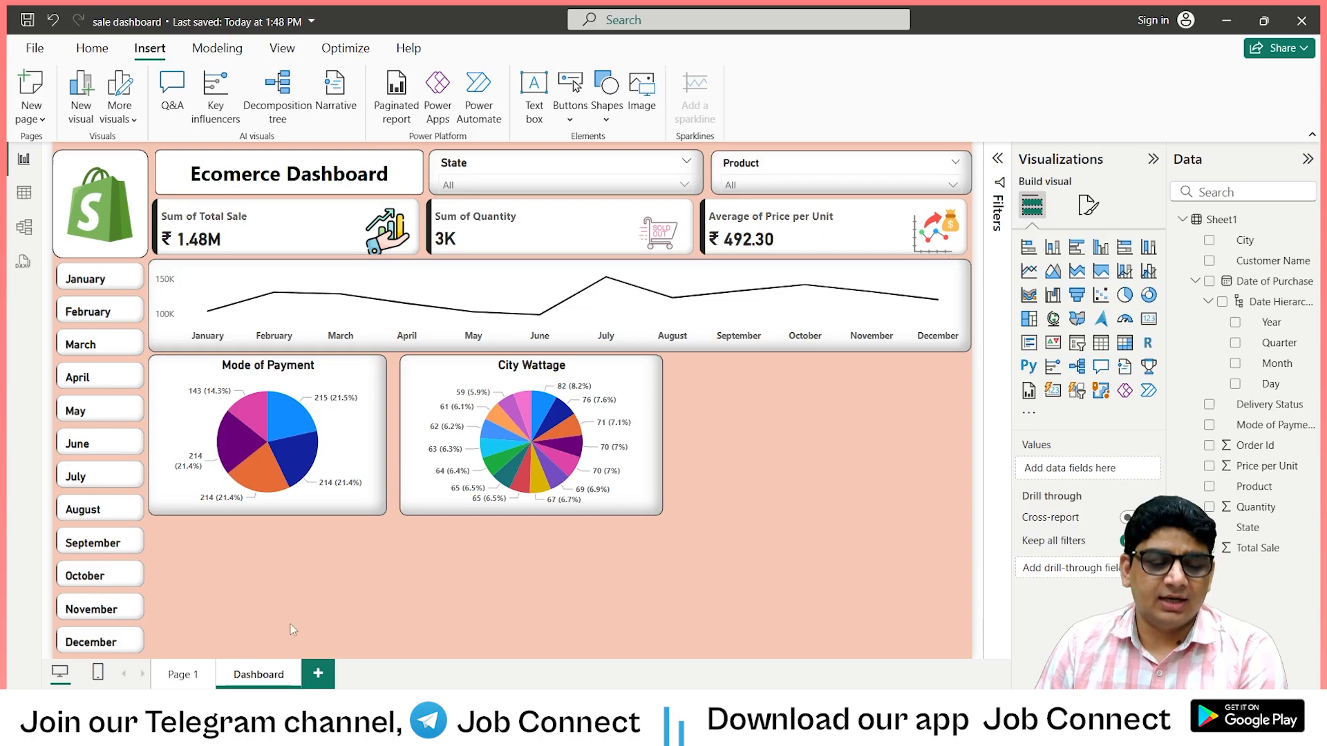
Check the finished Page 1 report for the chart placed beside City Wattage.
left_click(174, 675)
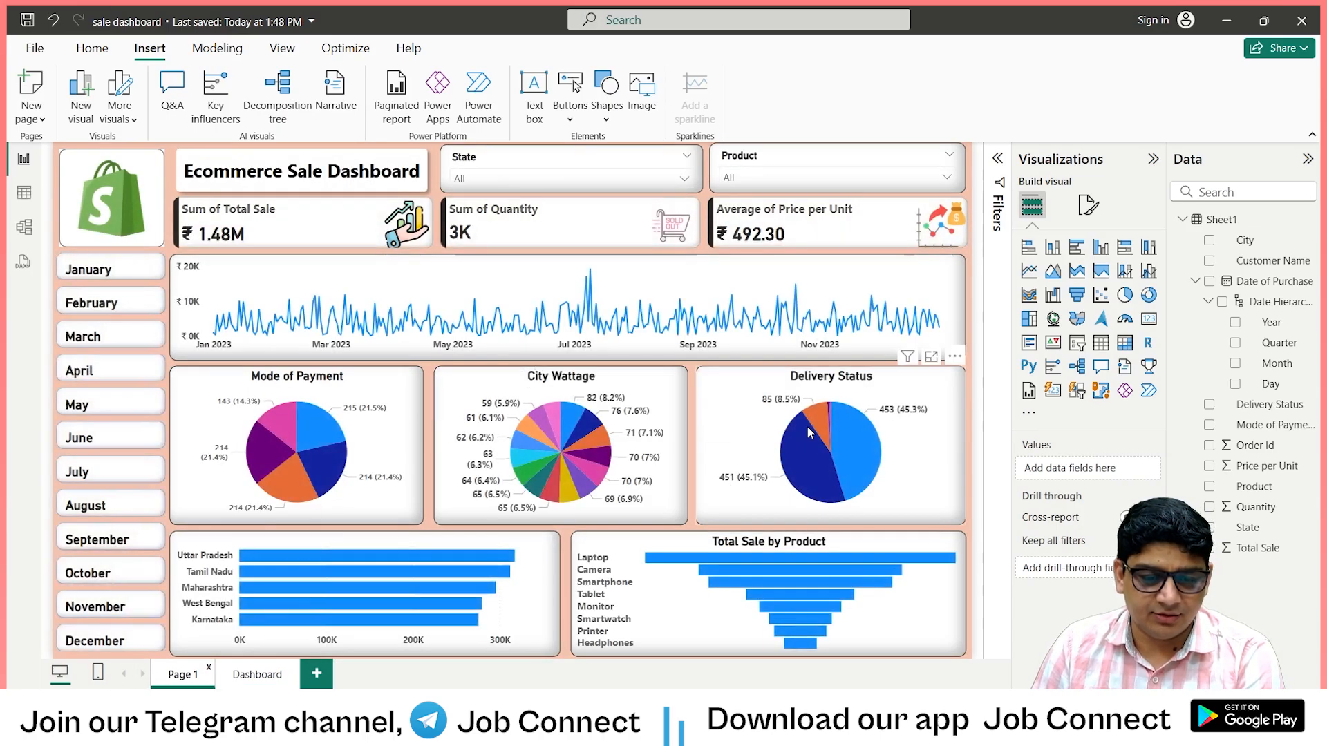
left_click(255, 679)
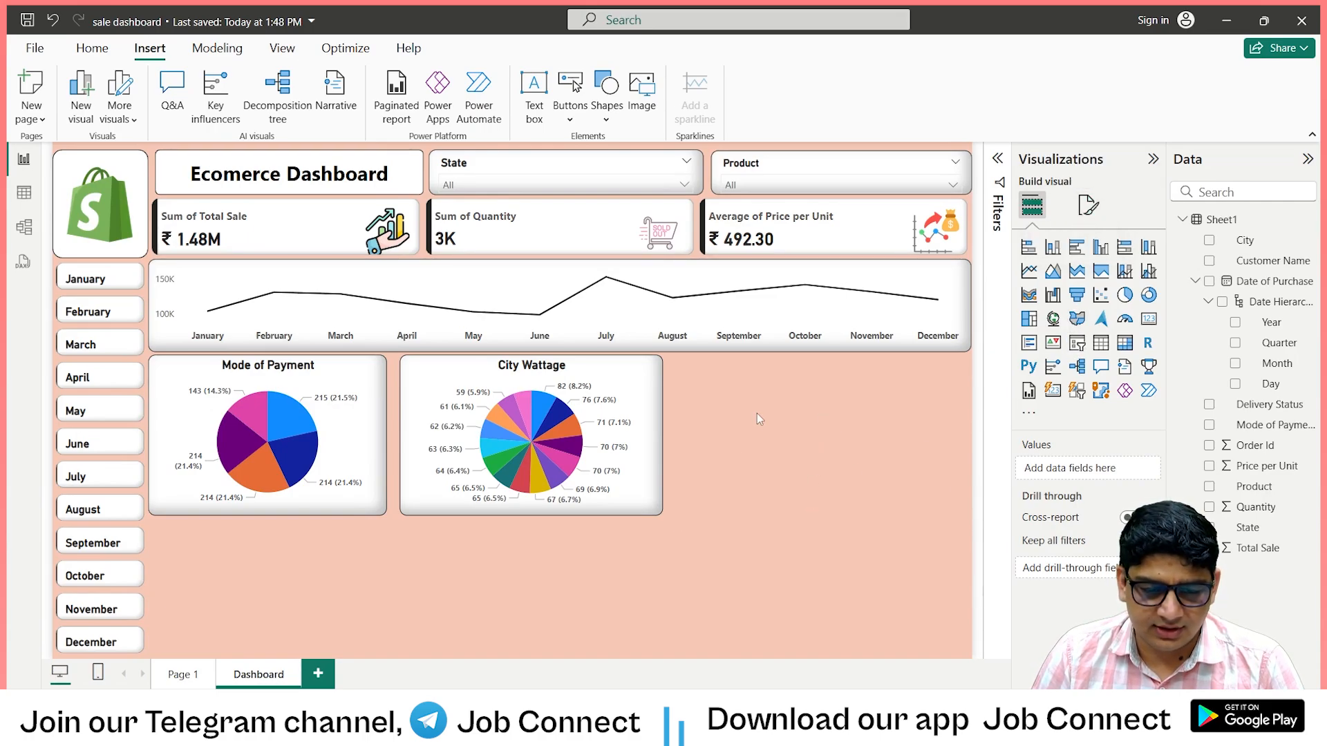
double_click(779, 459)
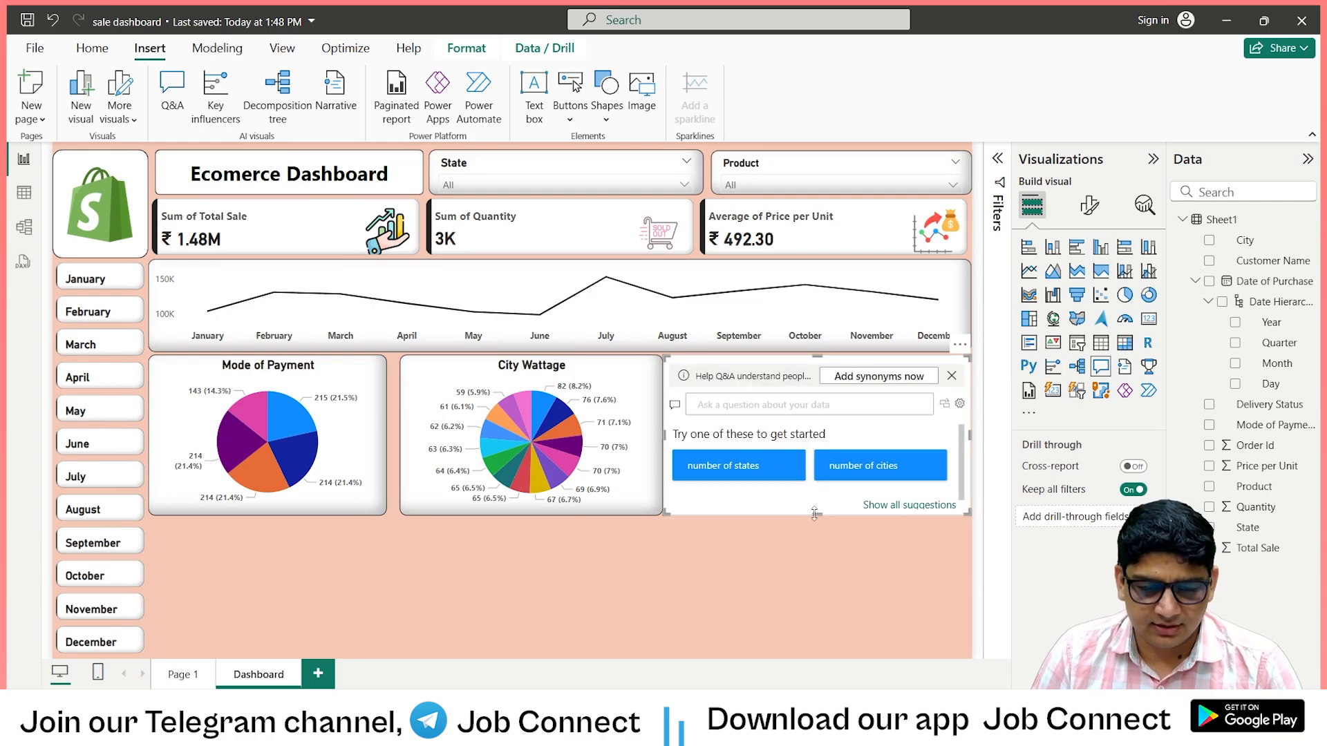
key("Delete")
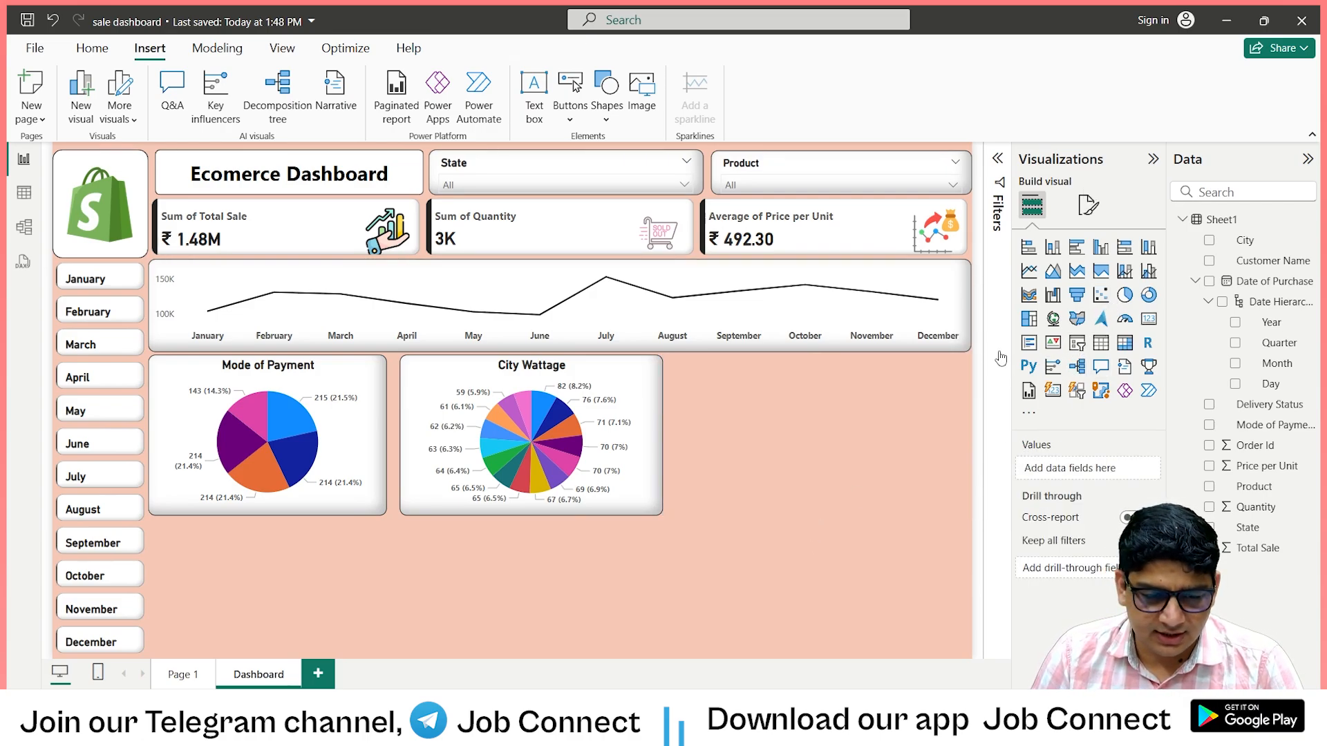
Insert a pie chart beside the City Wattage chart, using Delivery Status as both its legend and its values.
left_click(1125, 295)
left_click_drag(327, 573, 799, 442)
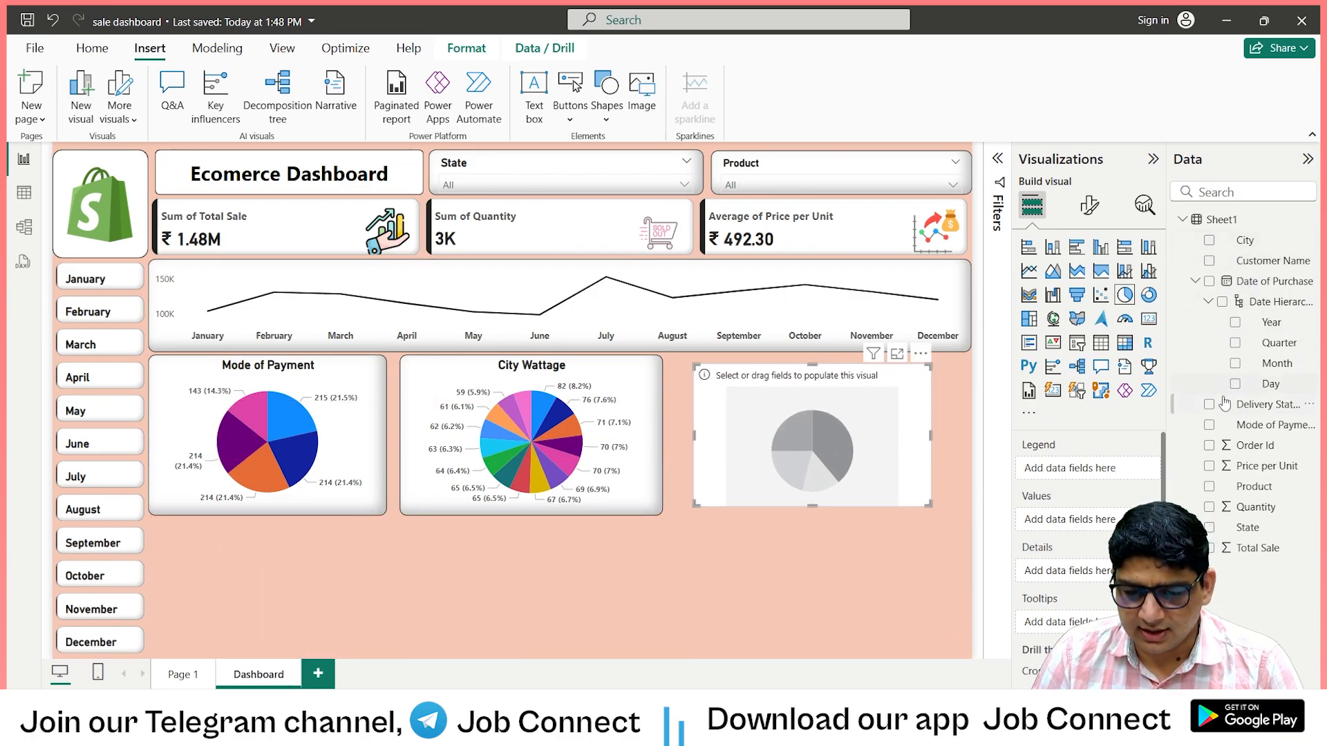
left_click_drag(1106, 458, 1086, 528)
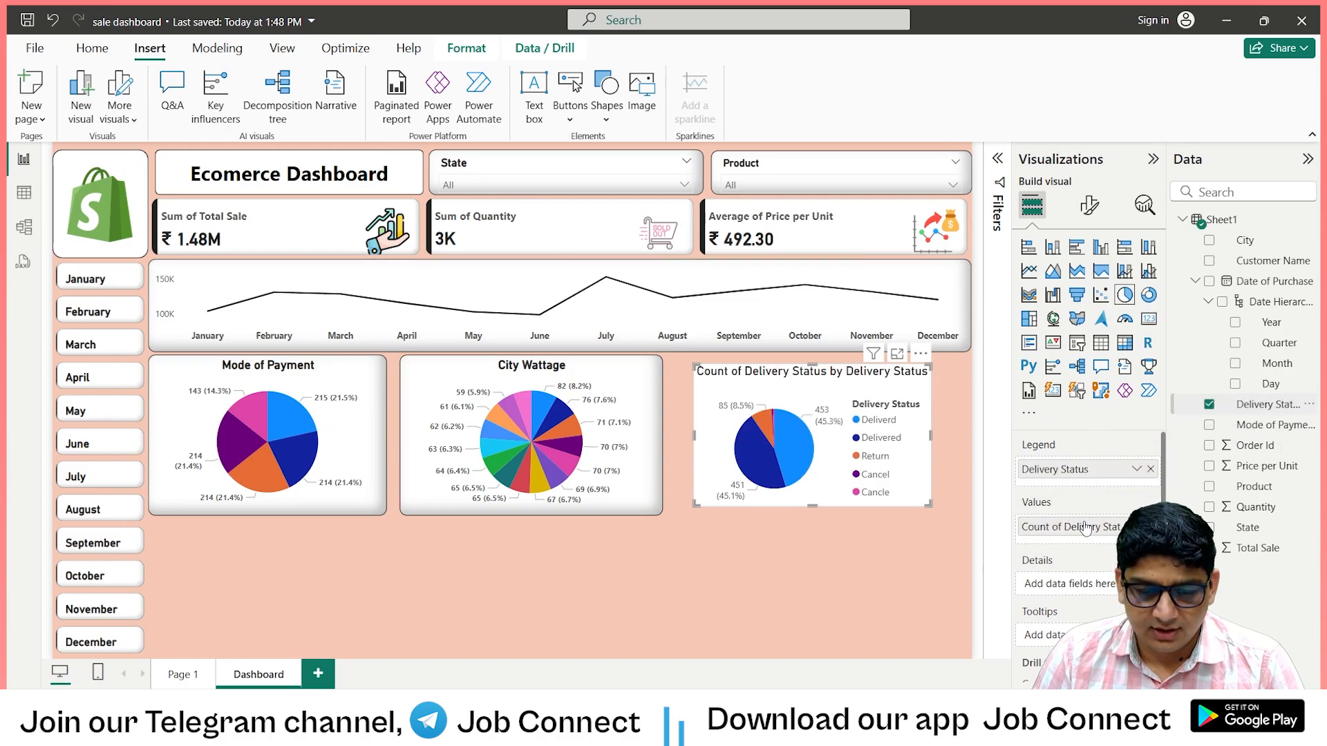
Turn off the Delivery Status pie chart's legend and make its detail label values bold.
left_click(1087, 207)
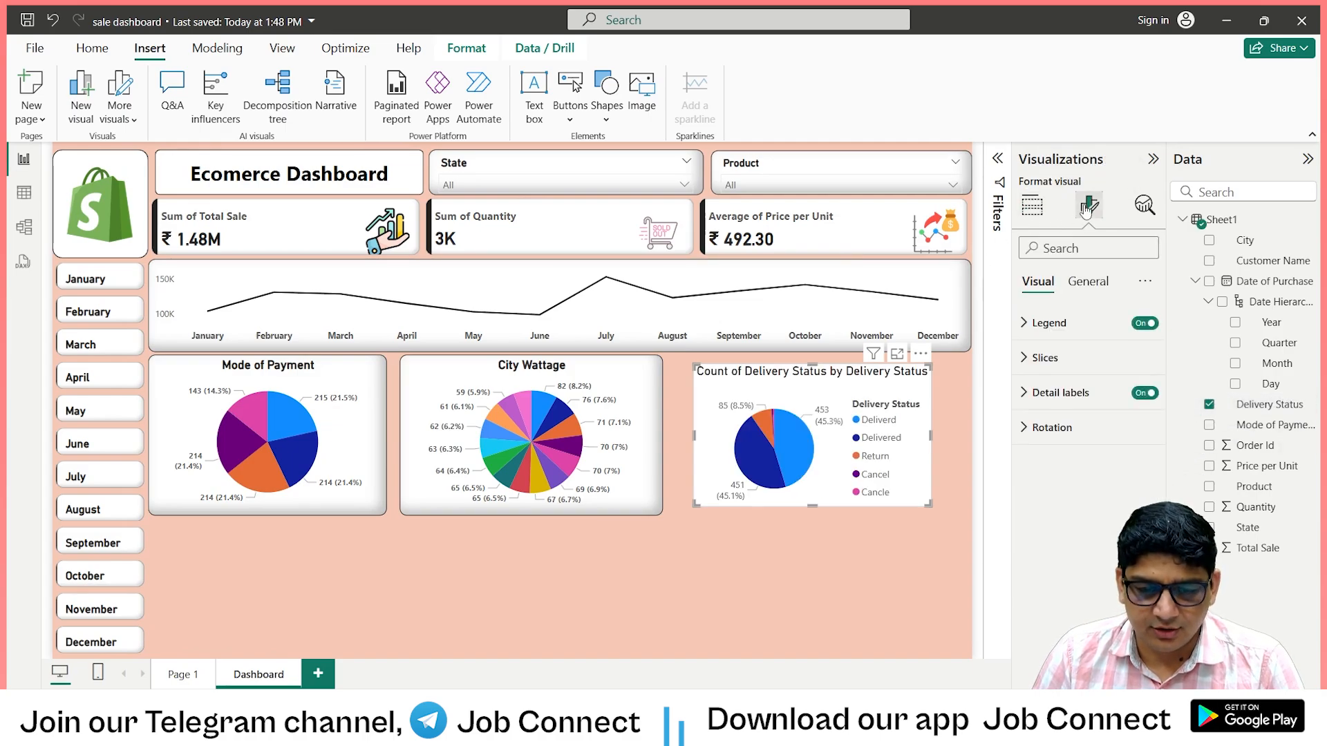
left_click(1144, 322)
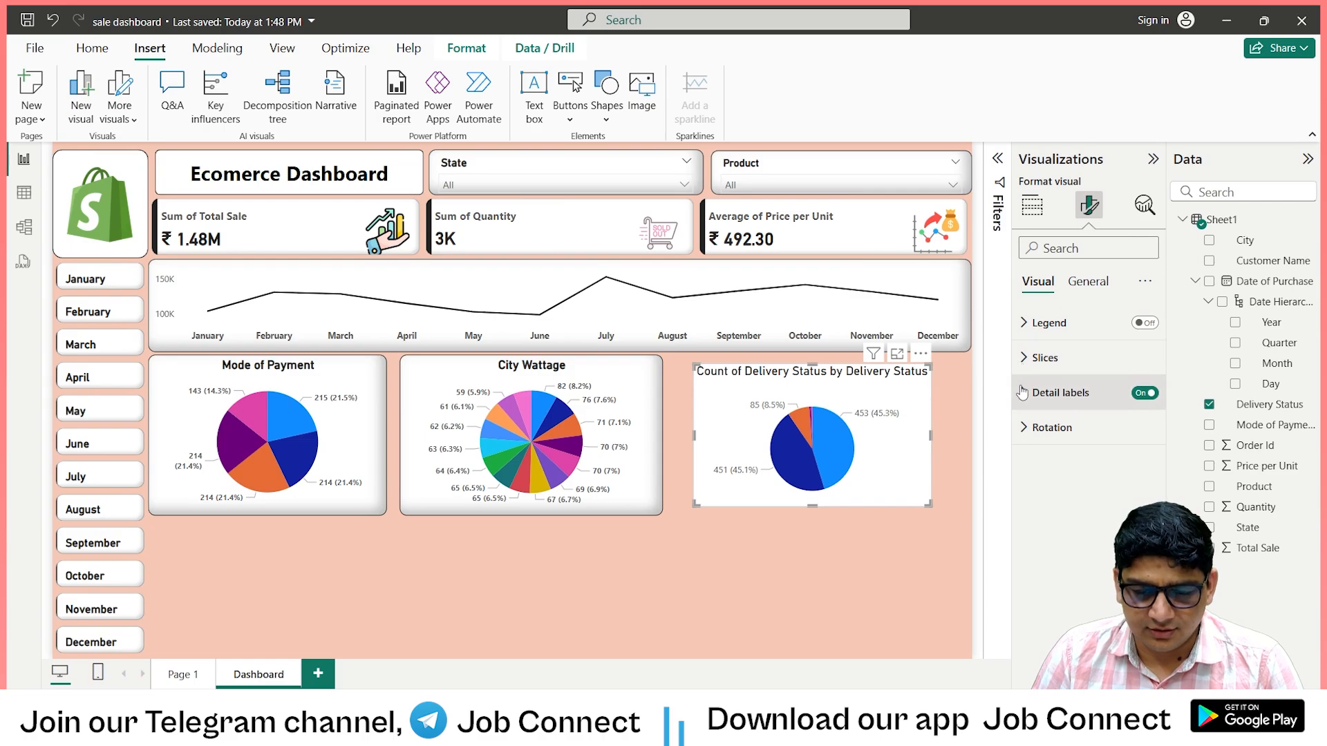
left_click(1025, 357)
scroll(1047, 504, "down", 1)
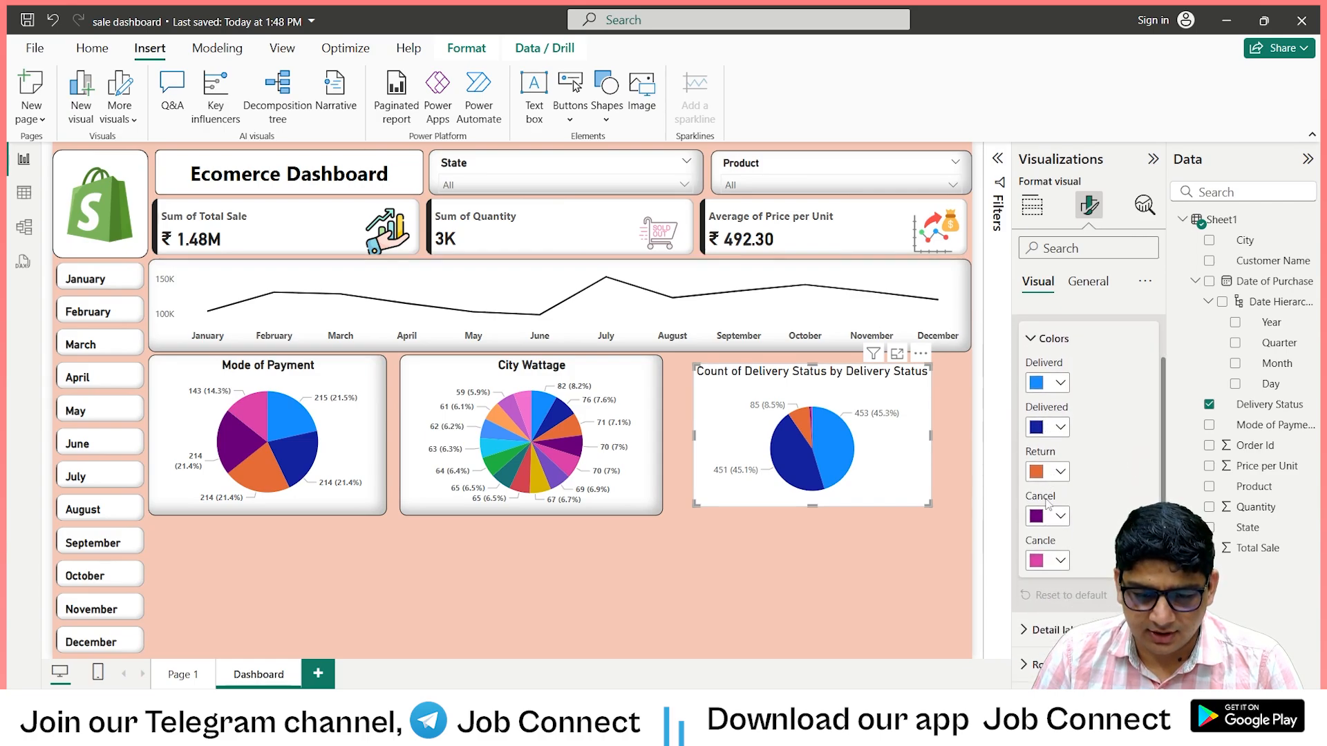
left_click(1025, 630)
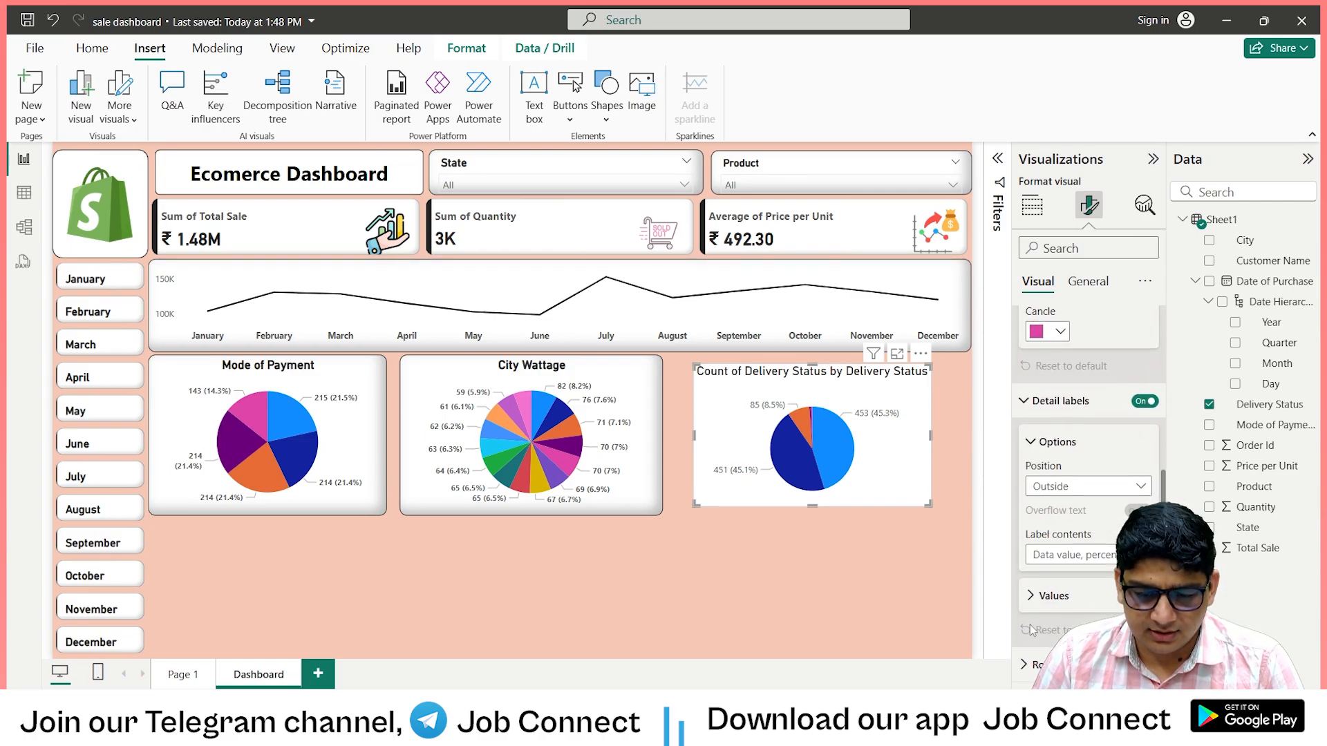
left_click(1050, 596)
scroll(1064, 414, "down", 4)
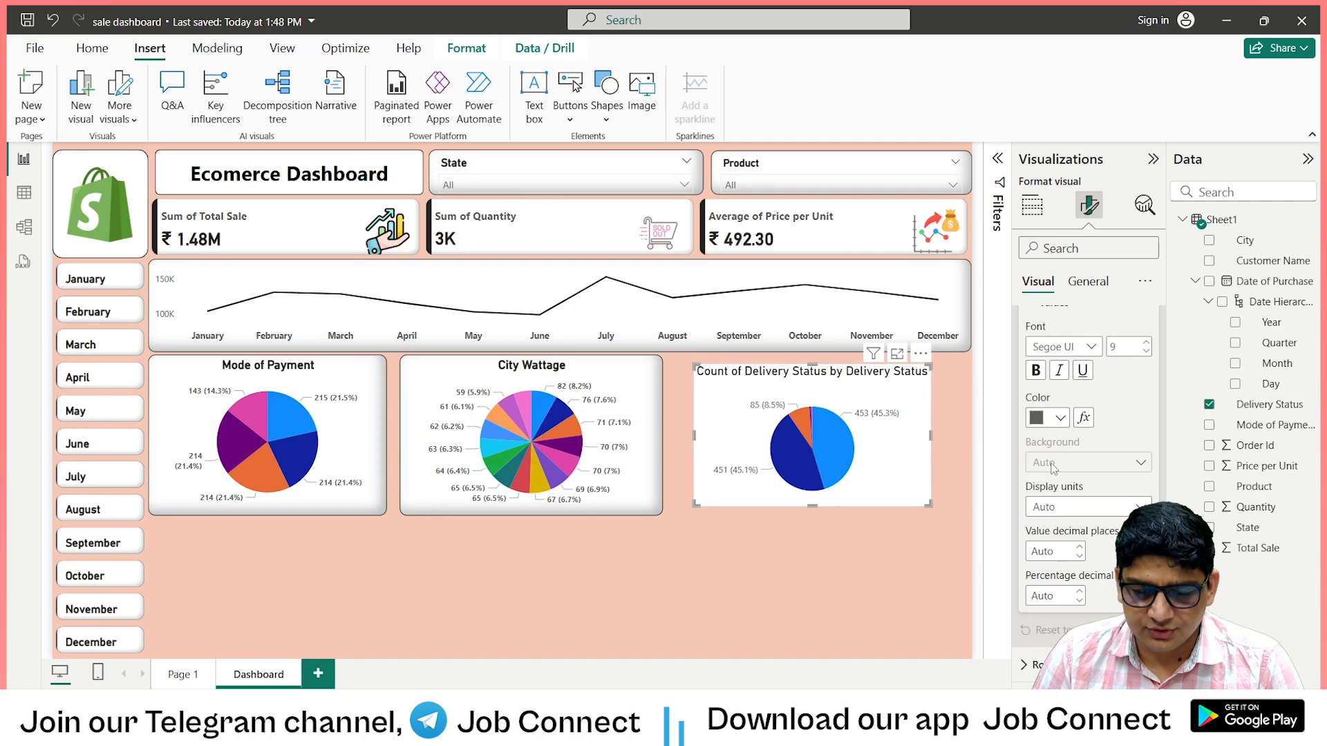
left_click(1034, 371)
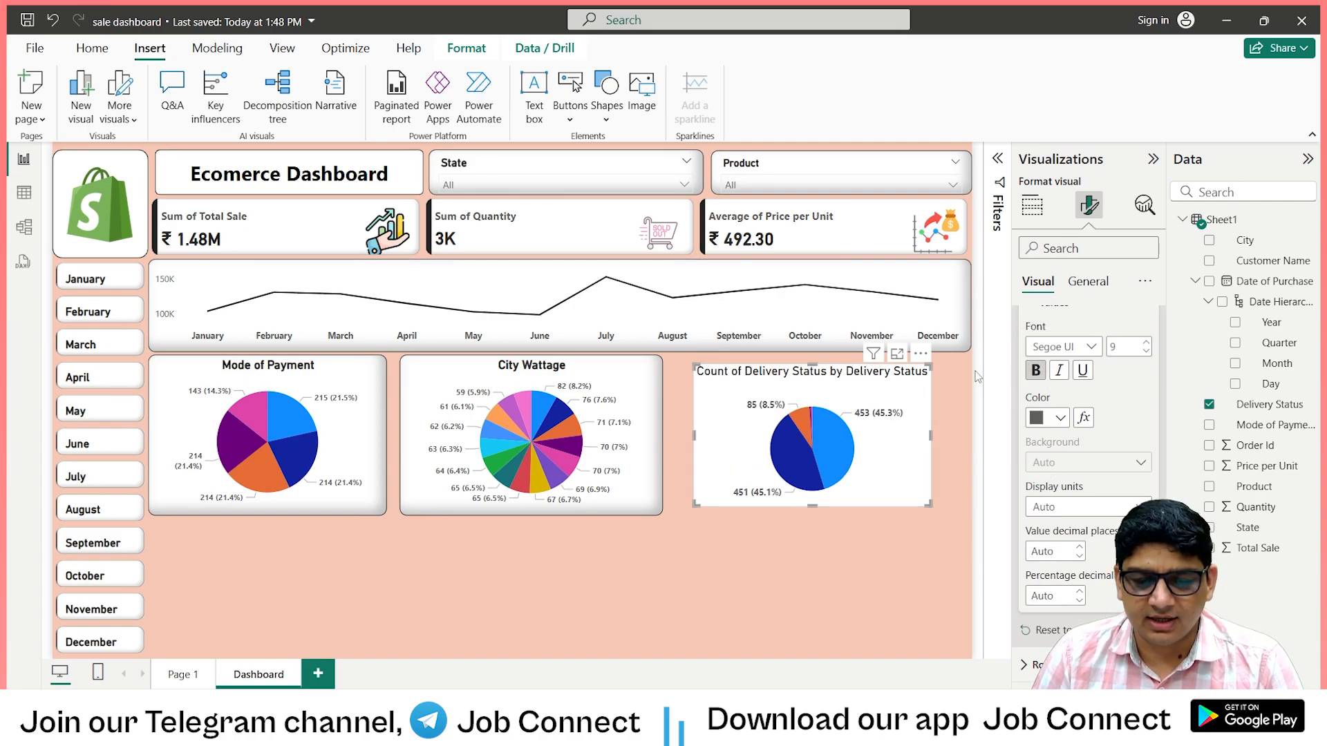
Shorten the new pie chart's title to "Delivery Status" and centre it horizontally.
left_click(1088, 281)
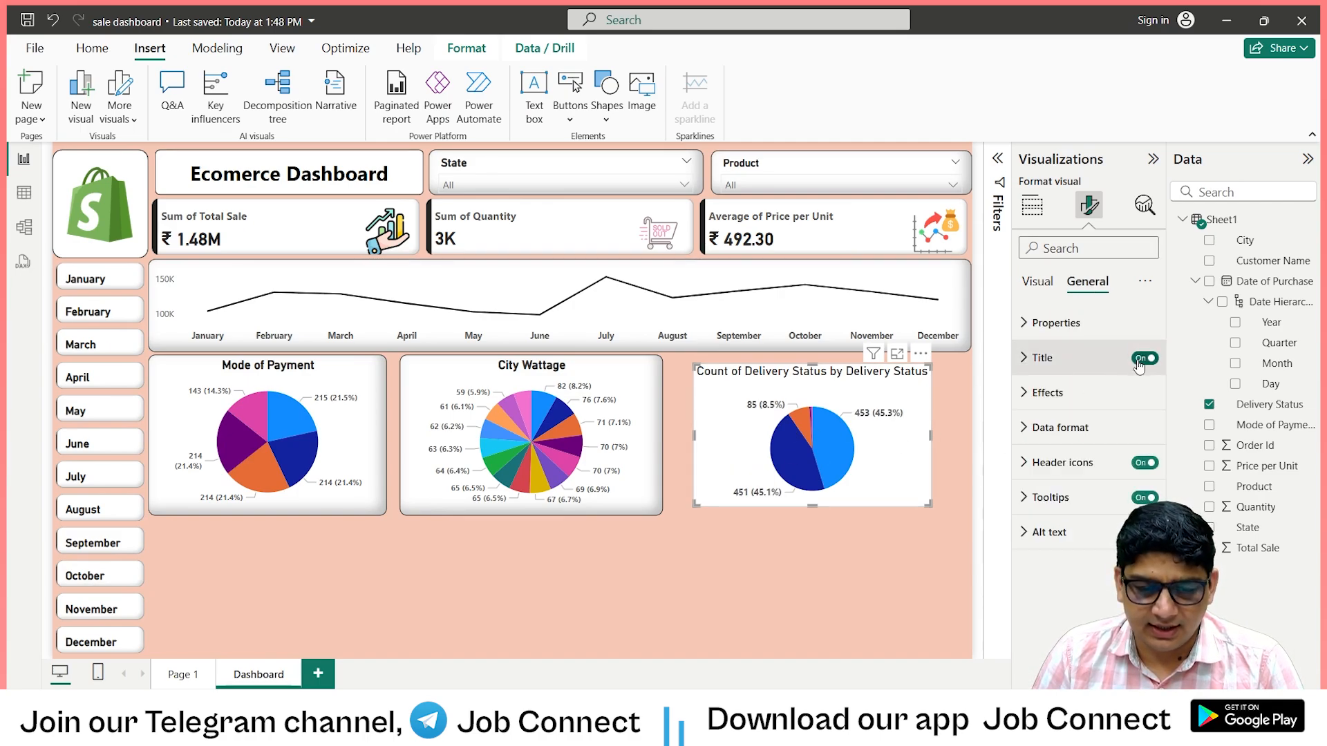
left_click(1031, 359)
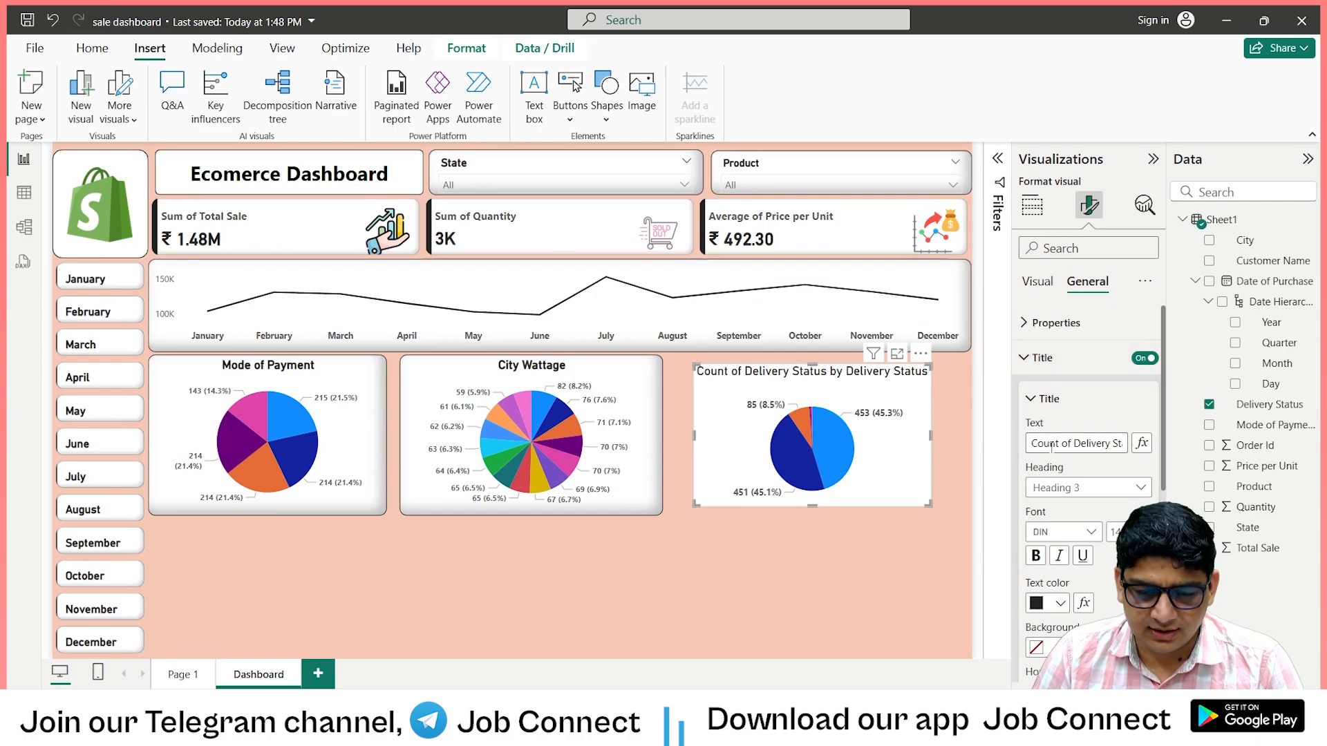
left_click_drag(1072, 443, 1009, 446)
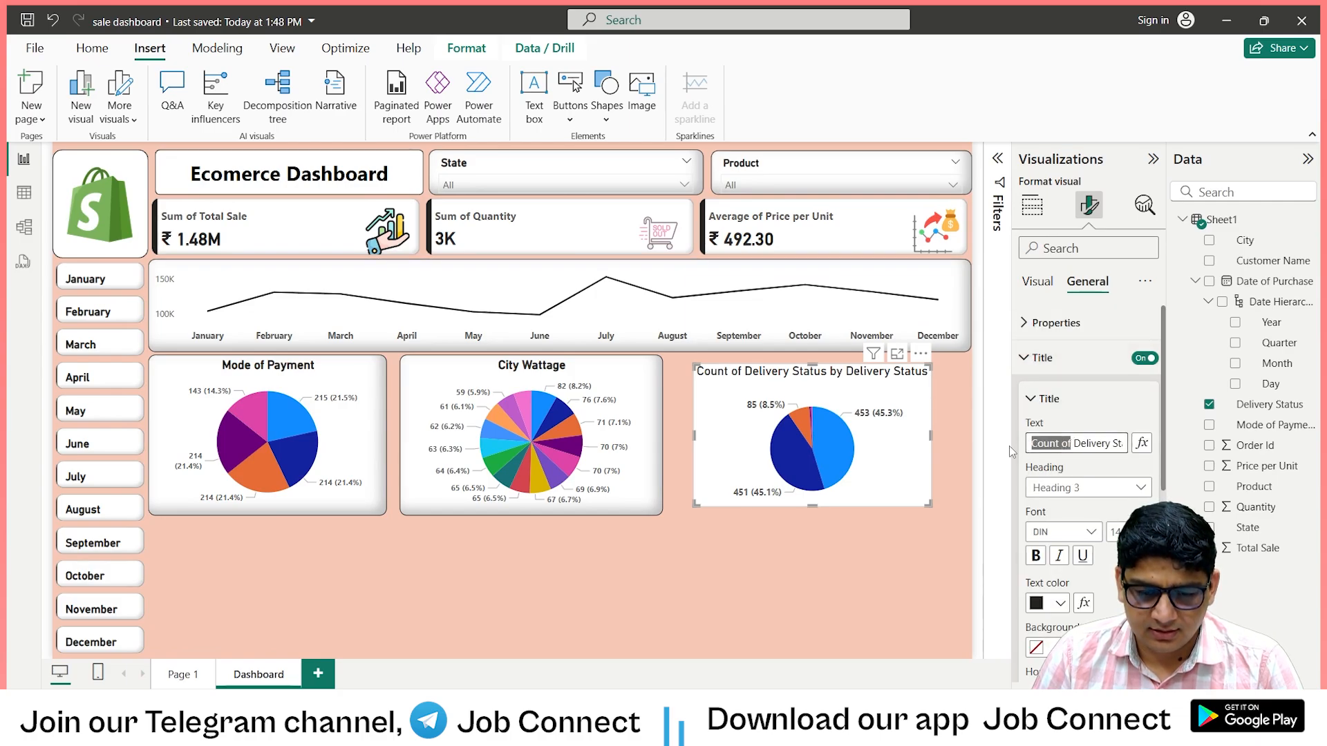
key("BackSpace")
left_click(1104, 443)
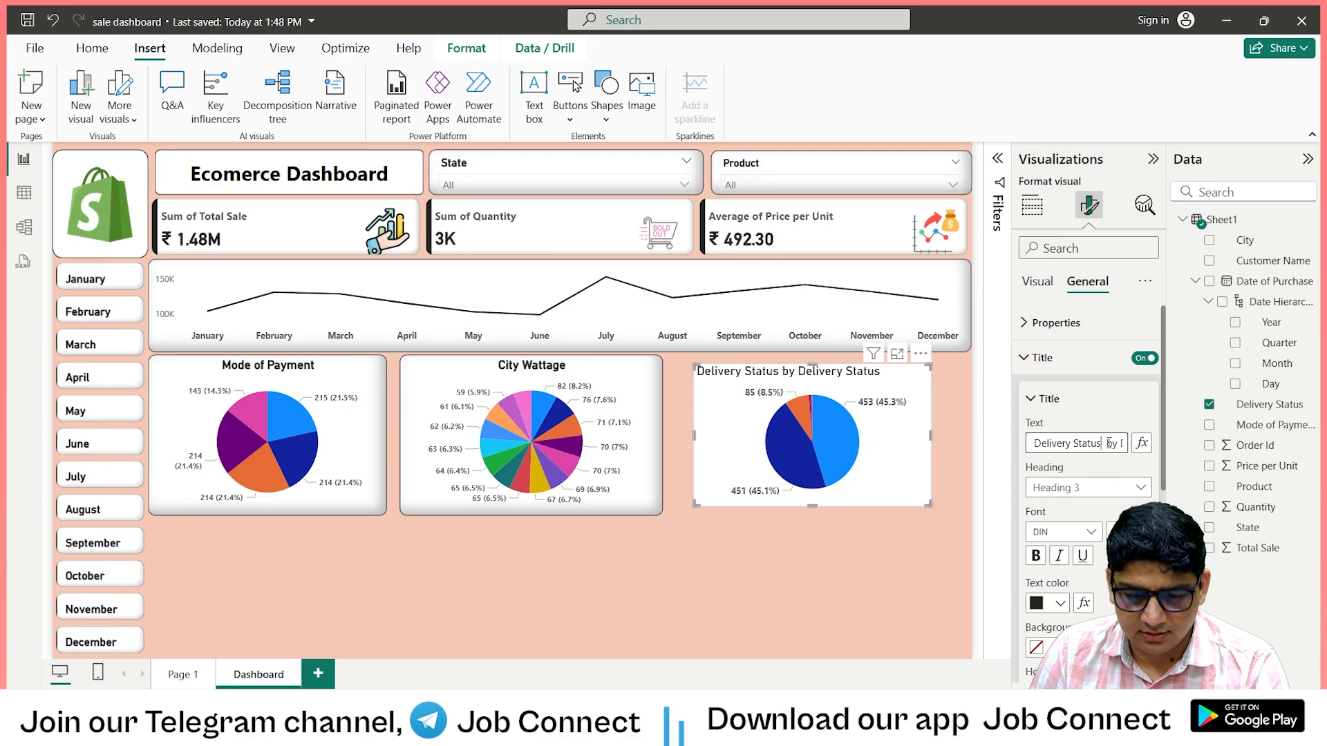
key("BackSpace")
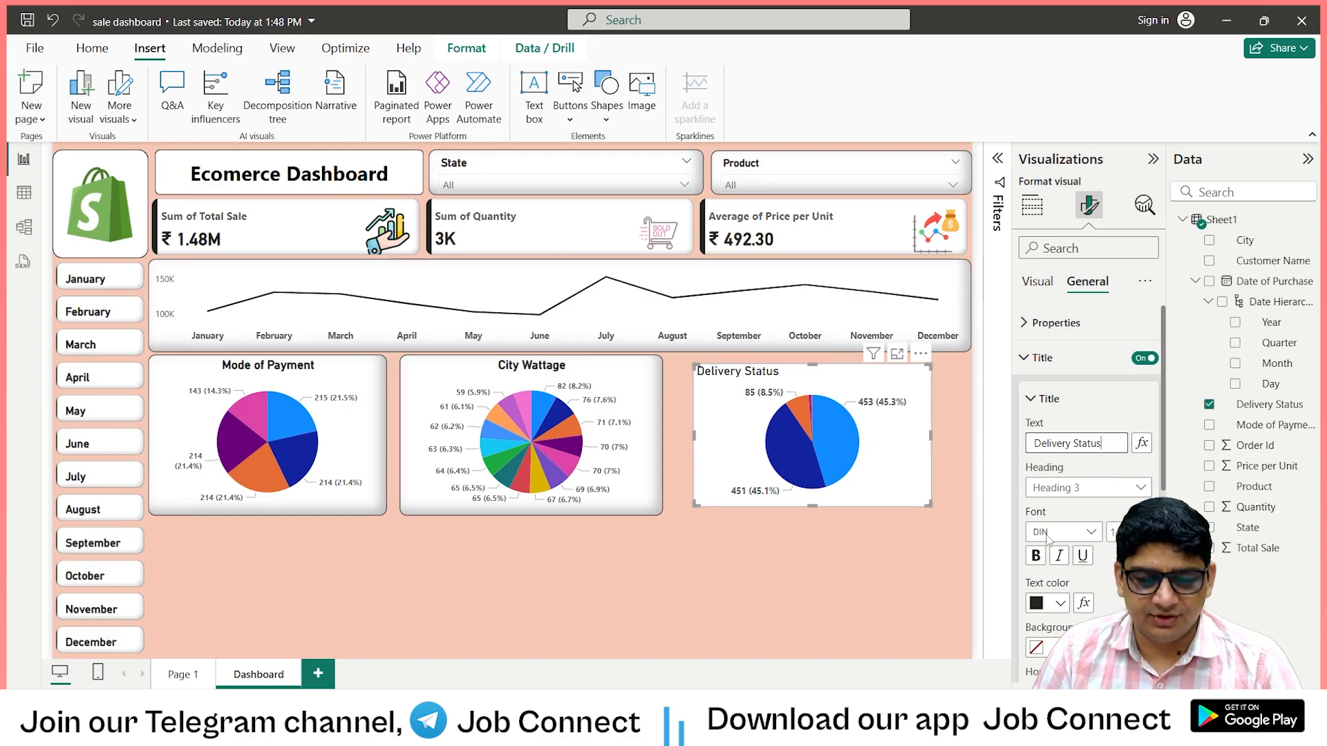
scroll(1069, 519, "down", 3)
left_click(1065, 520)
Turn on the visual border of the Delivery Status chart with 10 px rounded corners.
scroll(1068, 520, "down", 3)
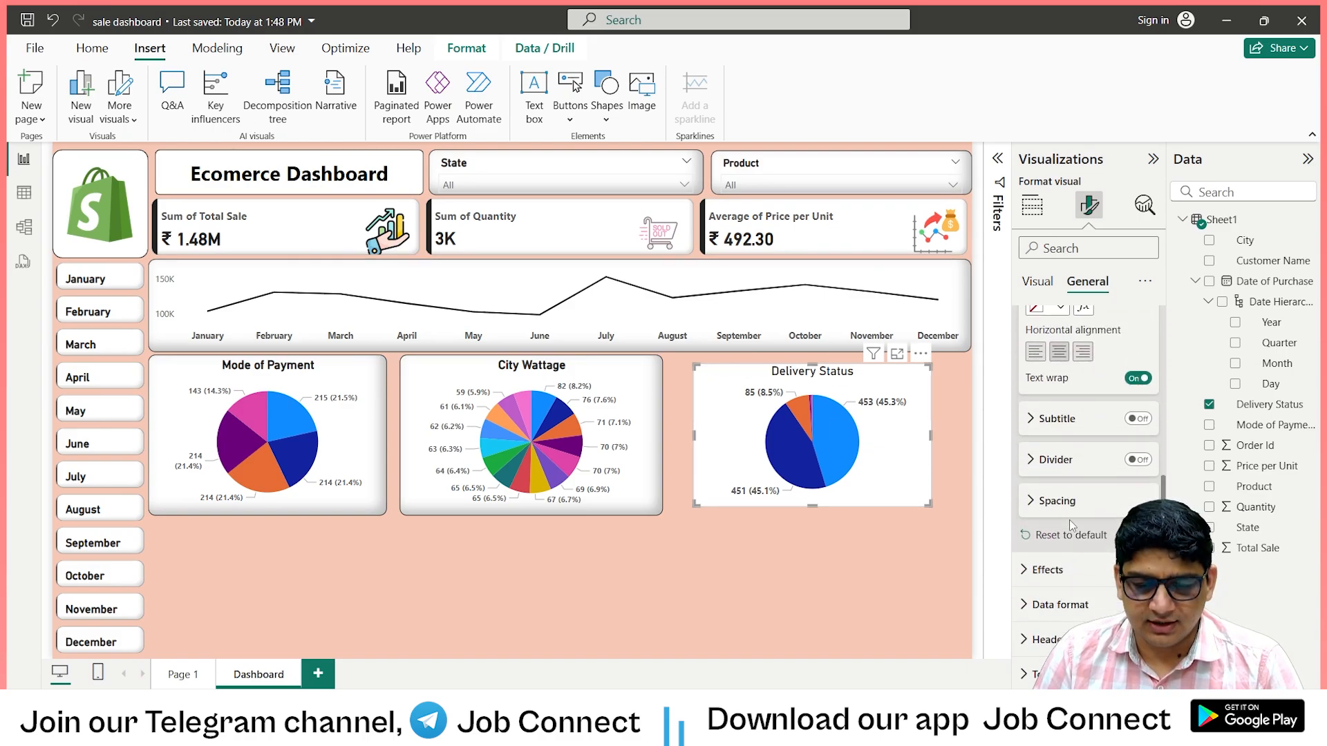
scroll(1043, 459, "down", 1)
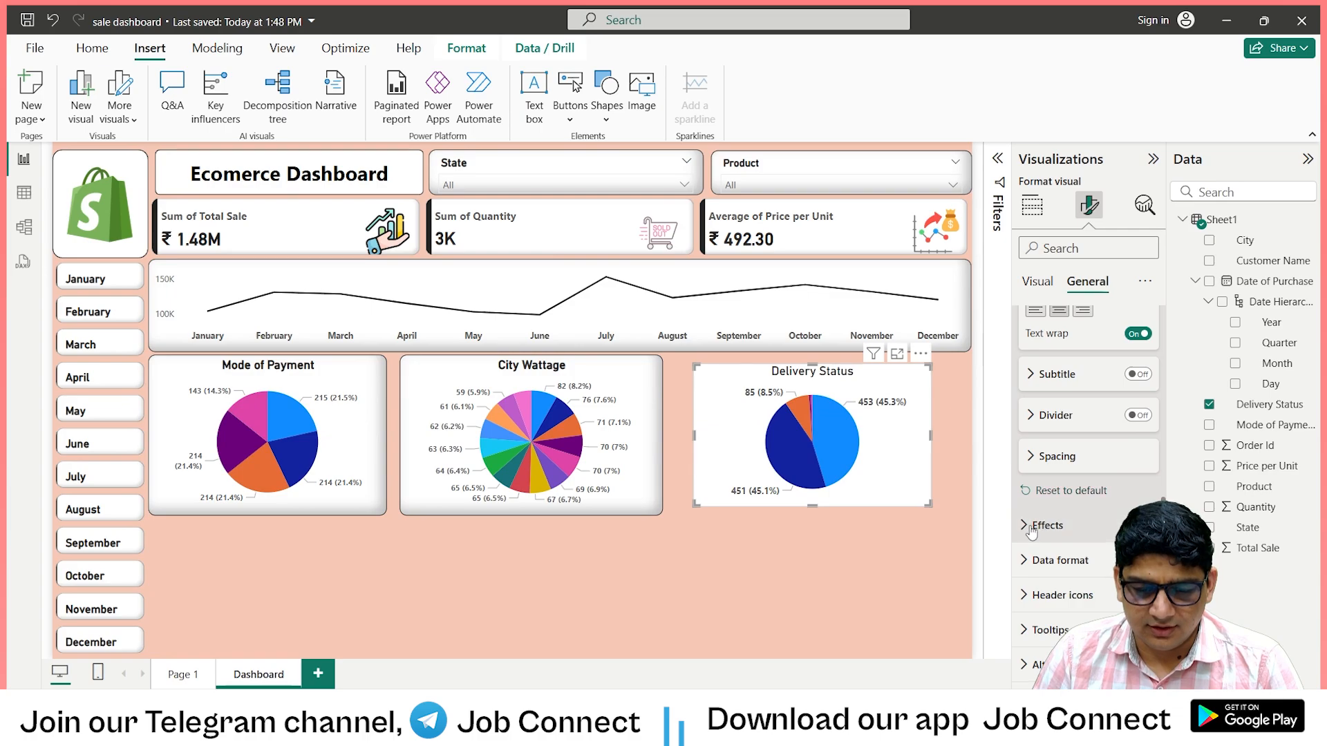
left_click(1032, 528)
scroll(1048, 477, "down", 2)
scroll(1079, 429, "down", 2)
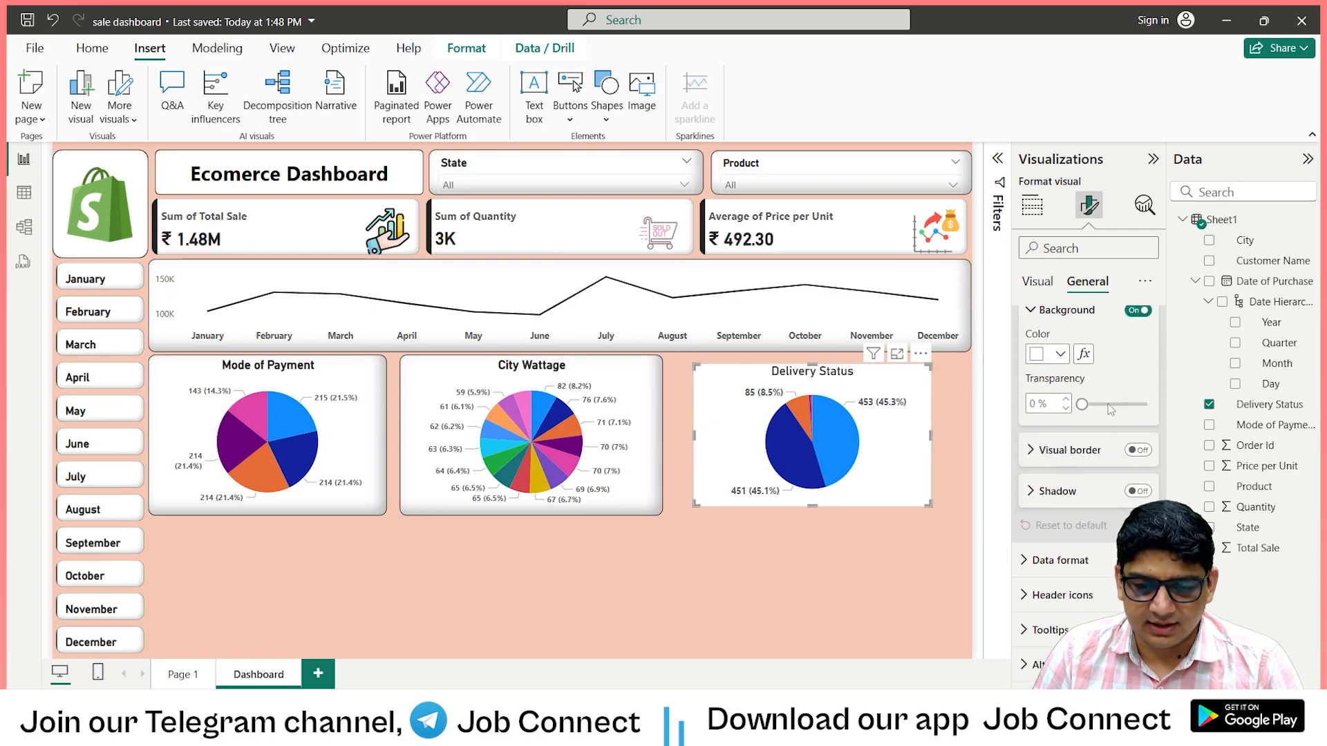
left_click(1044, 453)
left_click(1137, 449)
scroll(1023, 456, "down", 2)
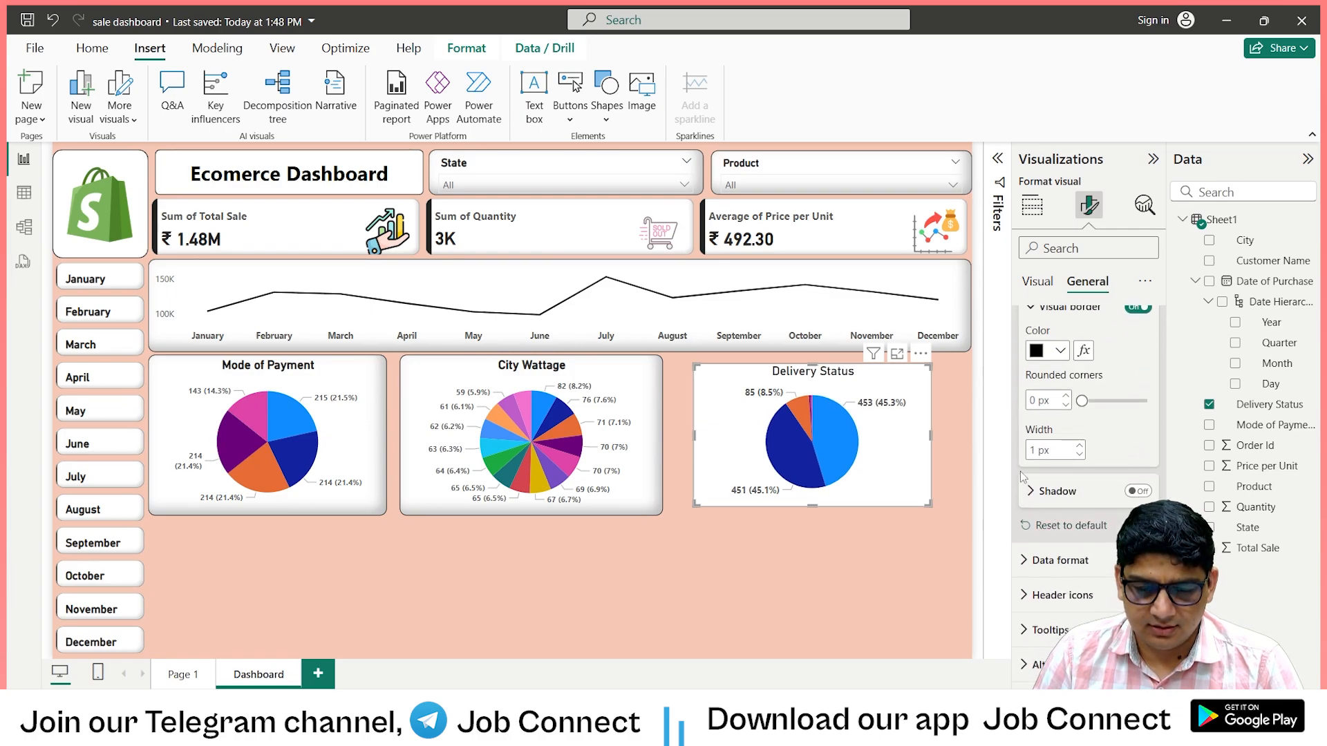
left_click(1037, 401)
type("10")
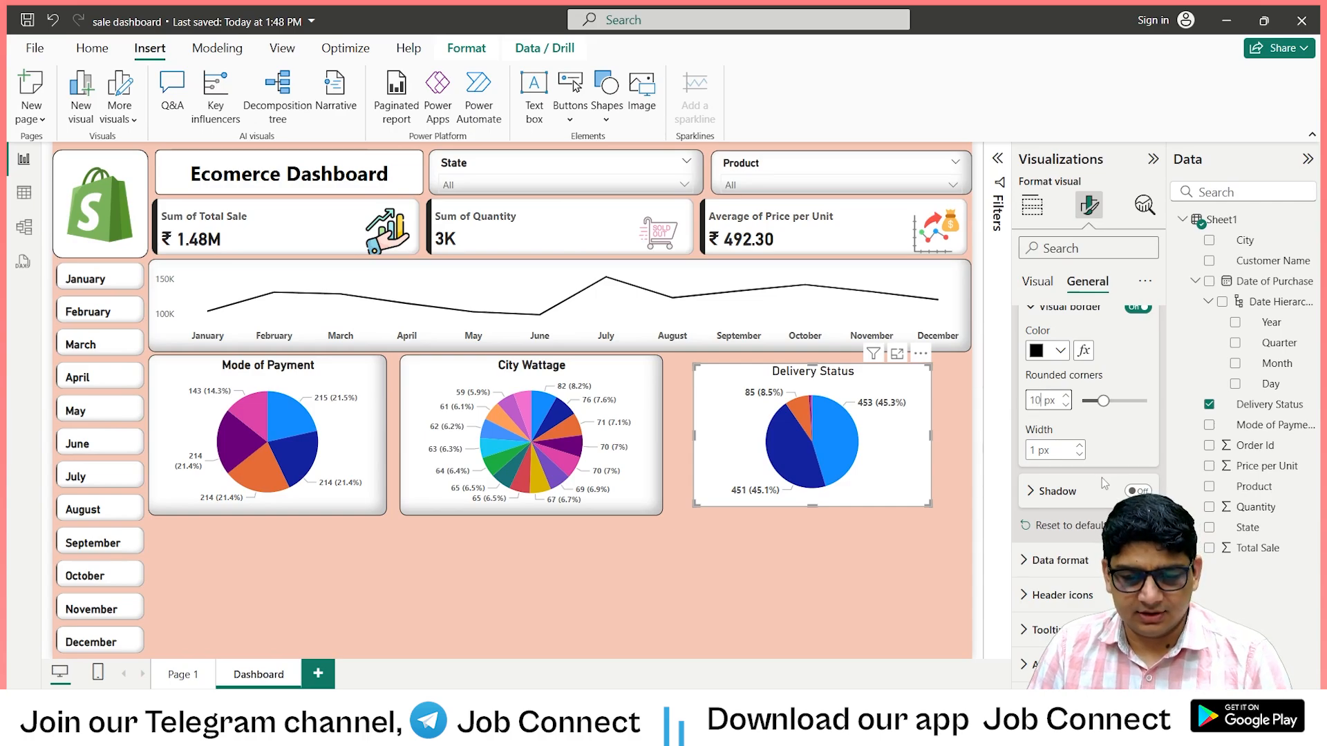
Turn on the Delivery Status chart's shadow and set its offset to Inside.
left_click(1137, 491)
left_click(1058, 490)
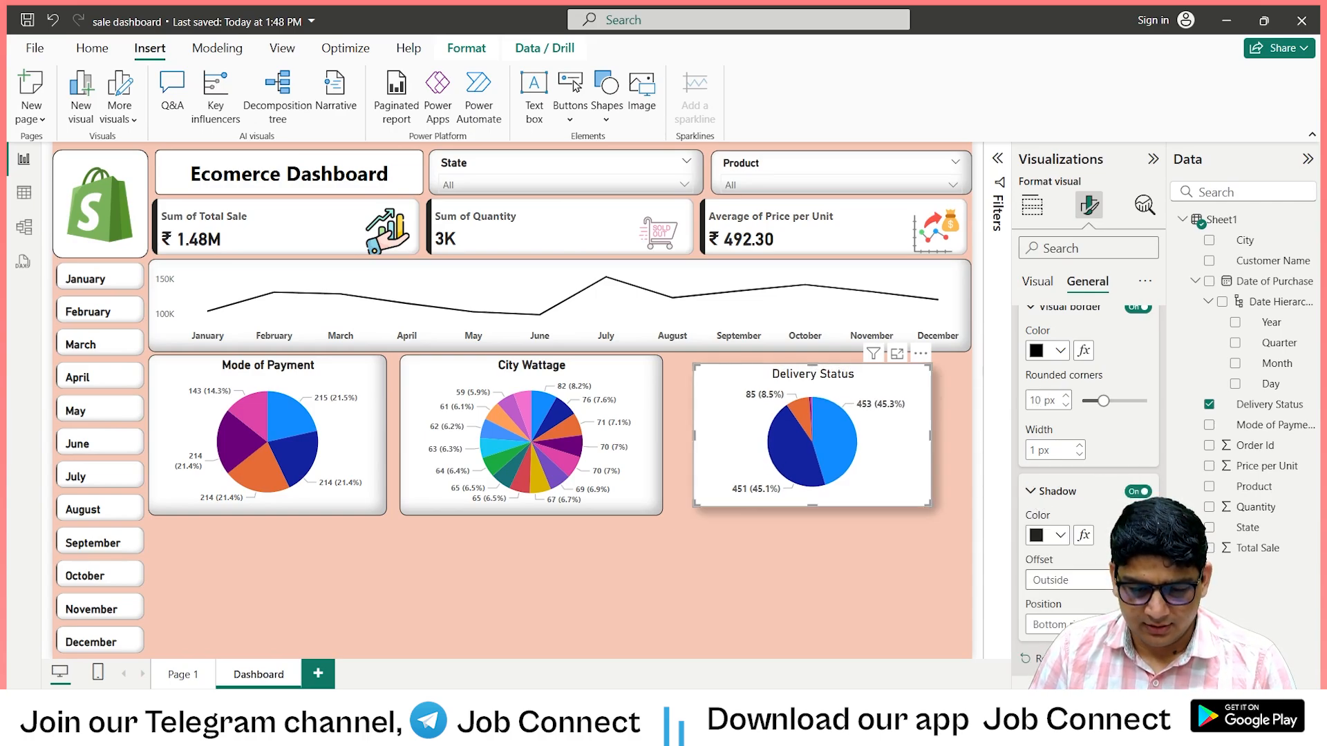
scroll(1085, 484, "down", 1)
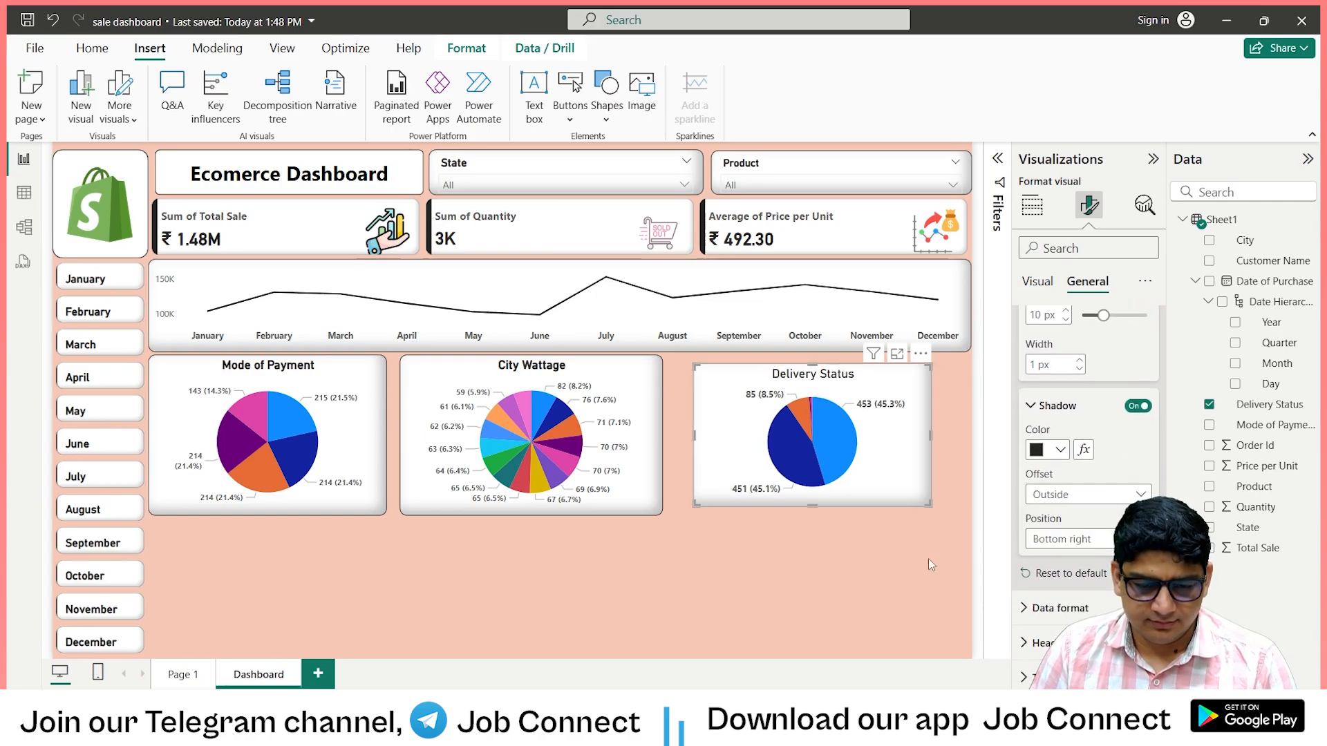
left_click(889, 567)
Move the Delivery Status chart to the right end of the pie chart row, widen it slightly and match its height to the other pies.
left_click_drag(863, 453, 905, 445)
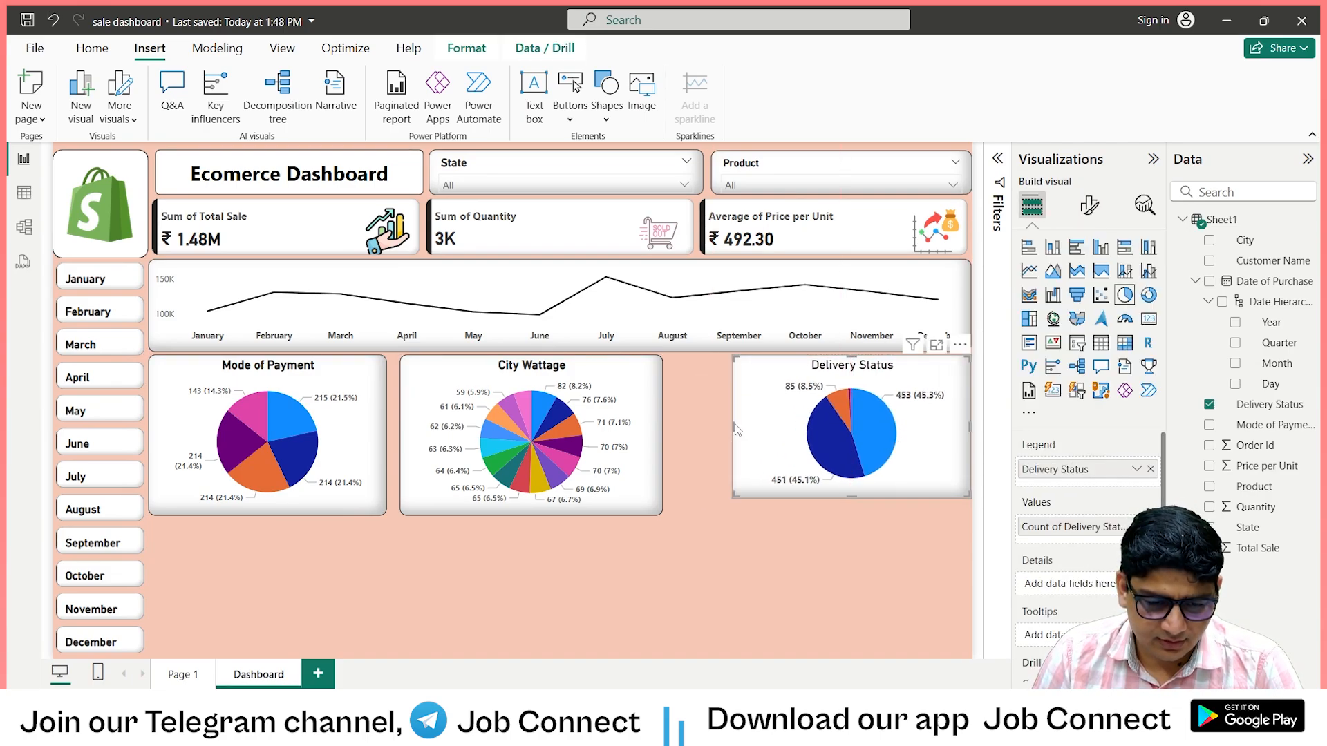
left_click_drag(737, 429, 723, 430)
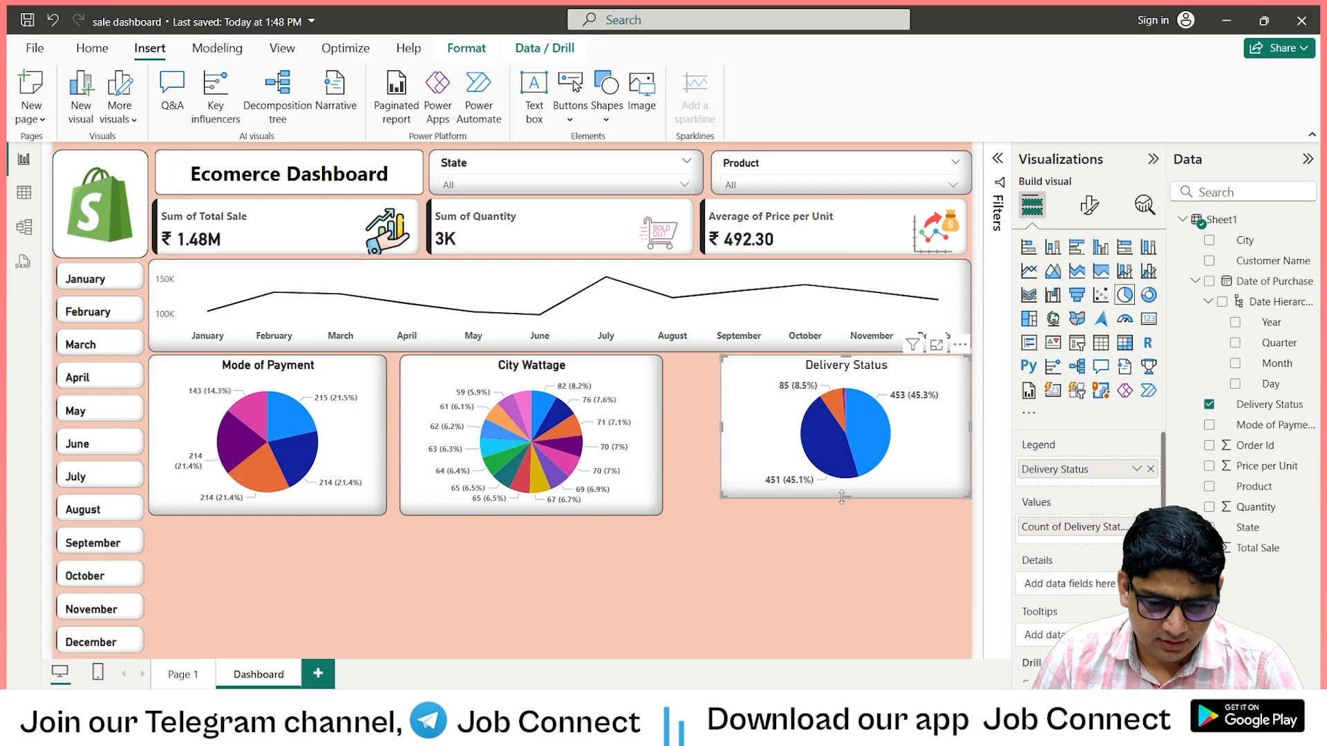
left_click_drag(842, 497, 842, 515)
Resize the Mode of Payment, City Wattage and Delivery Status charts horizontally so they fill the row with small even gaps.
left_click(658, 435)
left_click_drag(661, 430, 704, 432)
left_click_drag(401, 435, 424, 435)
left_click(379, 435)
left_click(721, 434)
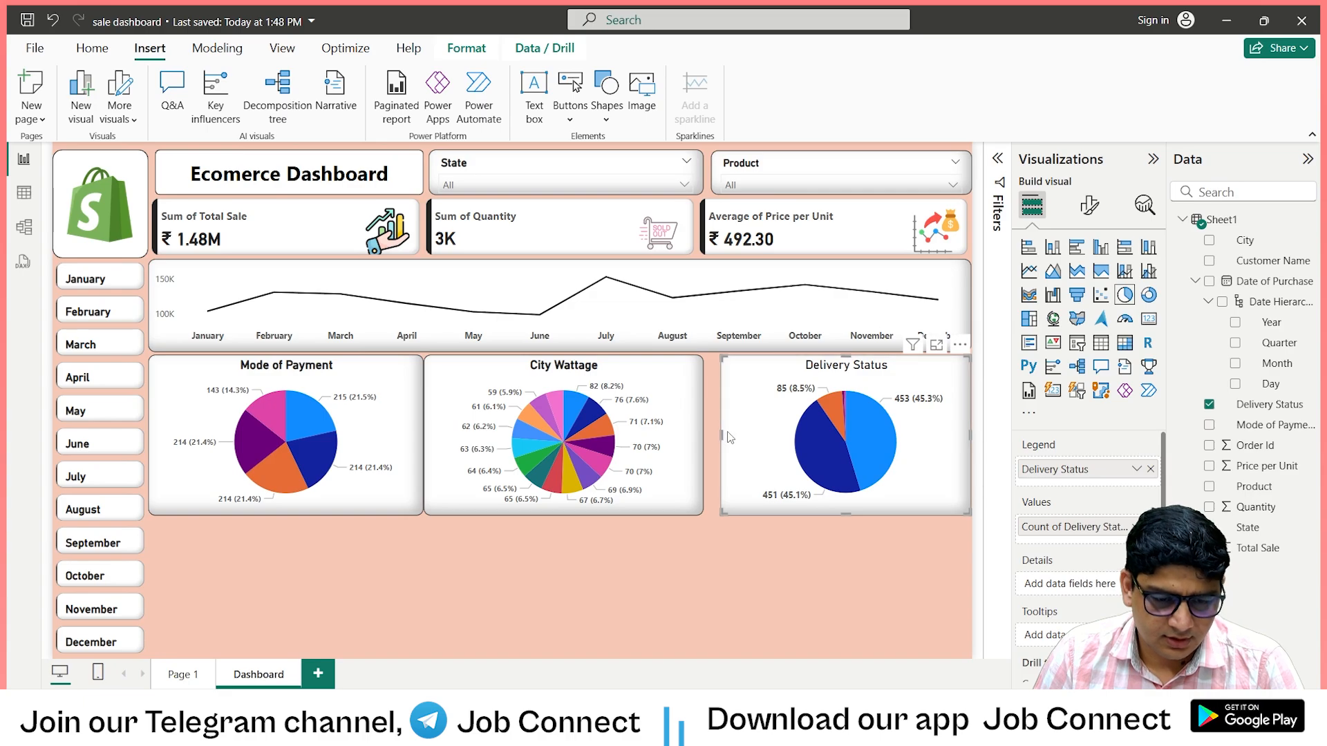
left_click_drag(722, 434, 716, 438)
left_click_drag(713, 443, 712, 444)
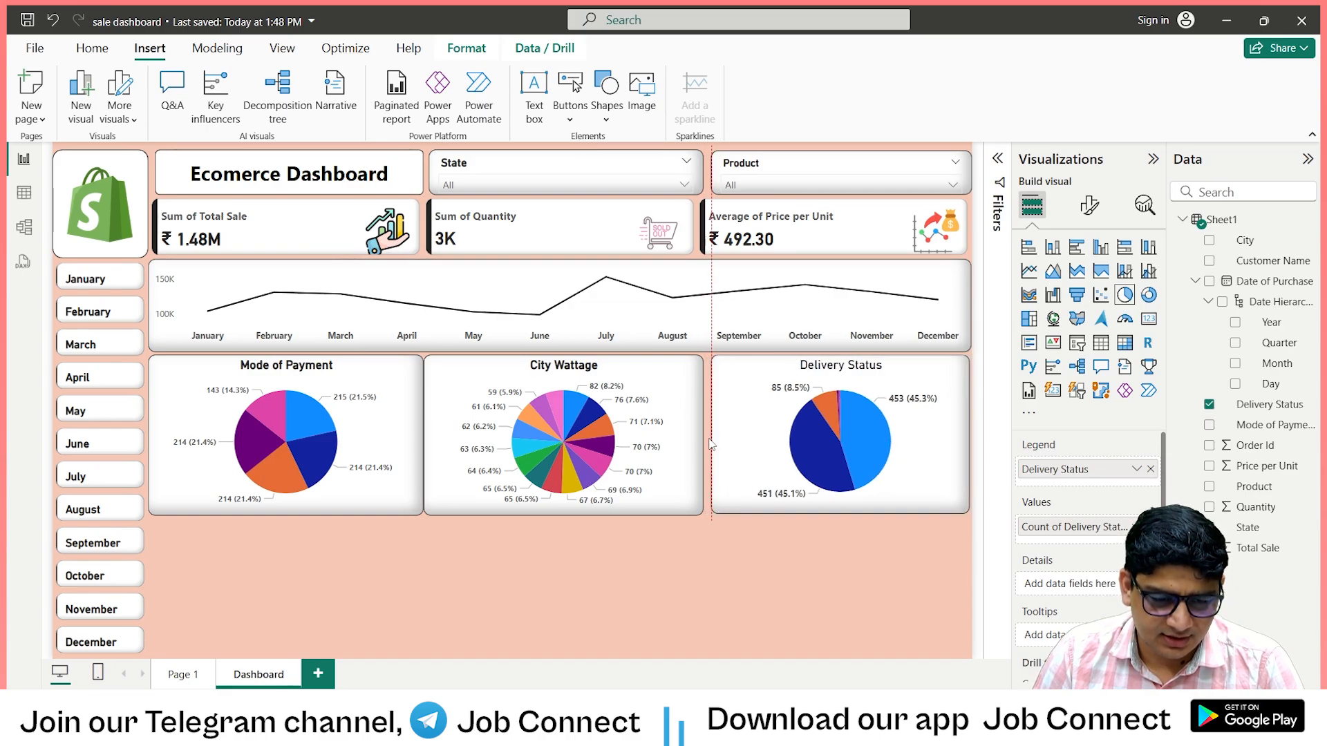
left_click(420, 433)
left_click_drag(418, 432, 414, 434)
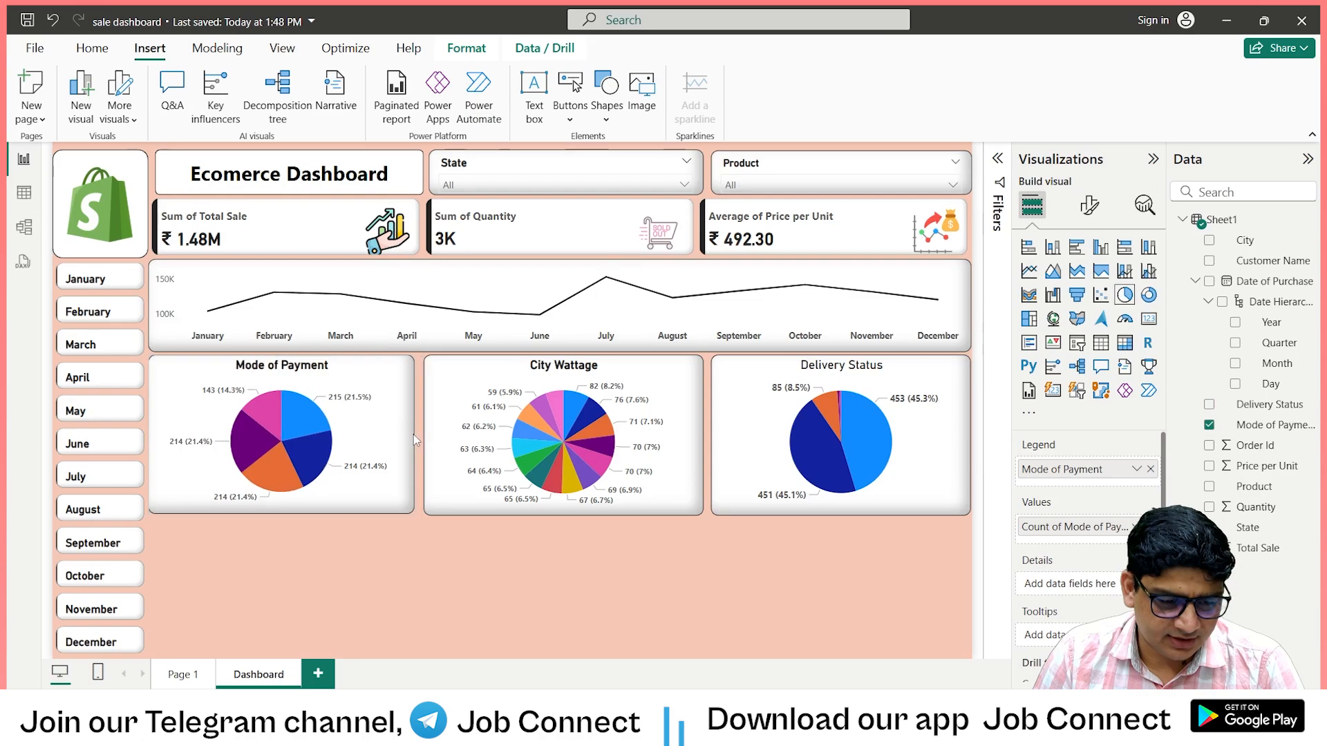
left_click(524, 570)
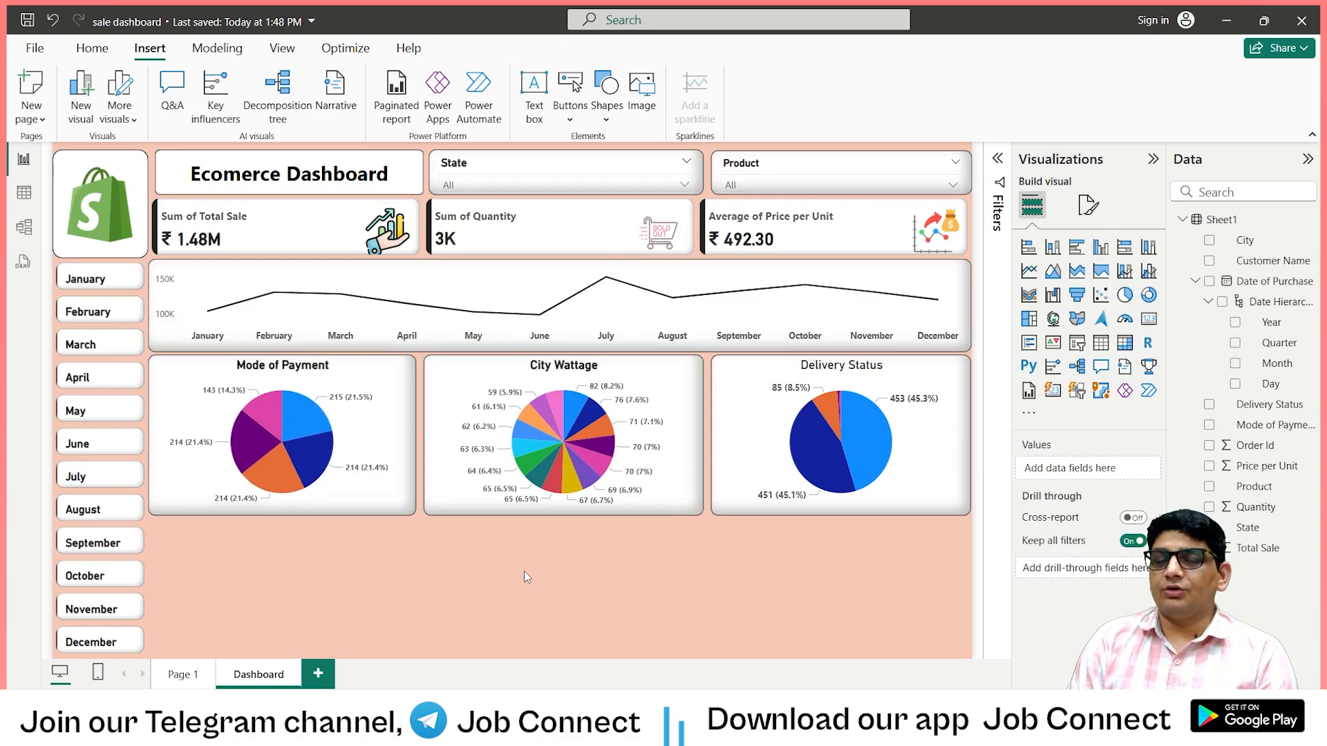
Insert a stacked bar chart below the Mode of Payment chart, checking the bottom row of Page 1 for reference.
left_click(184, 674)
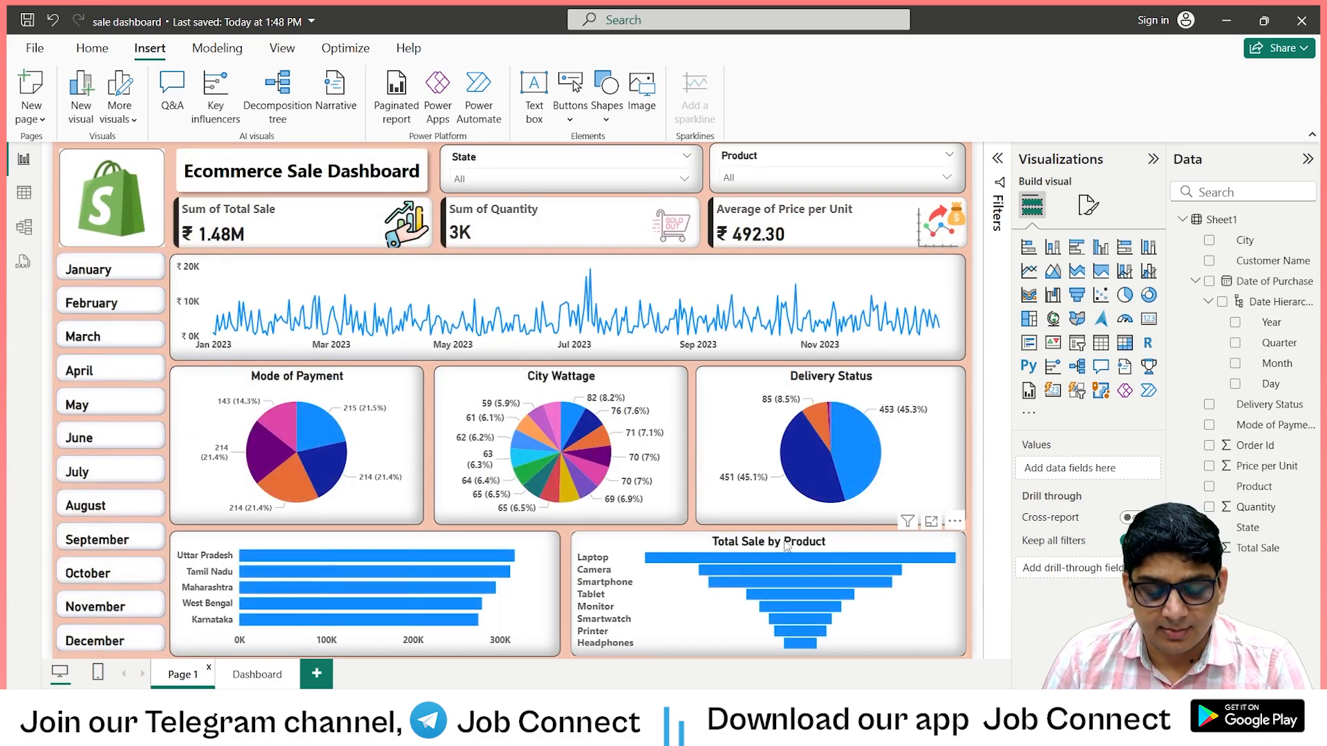
left_click(257, 675)
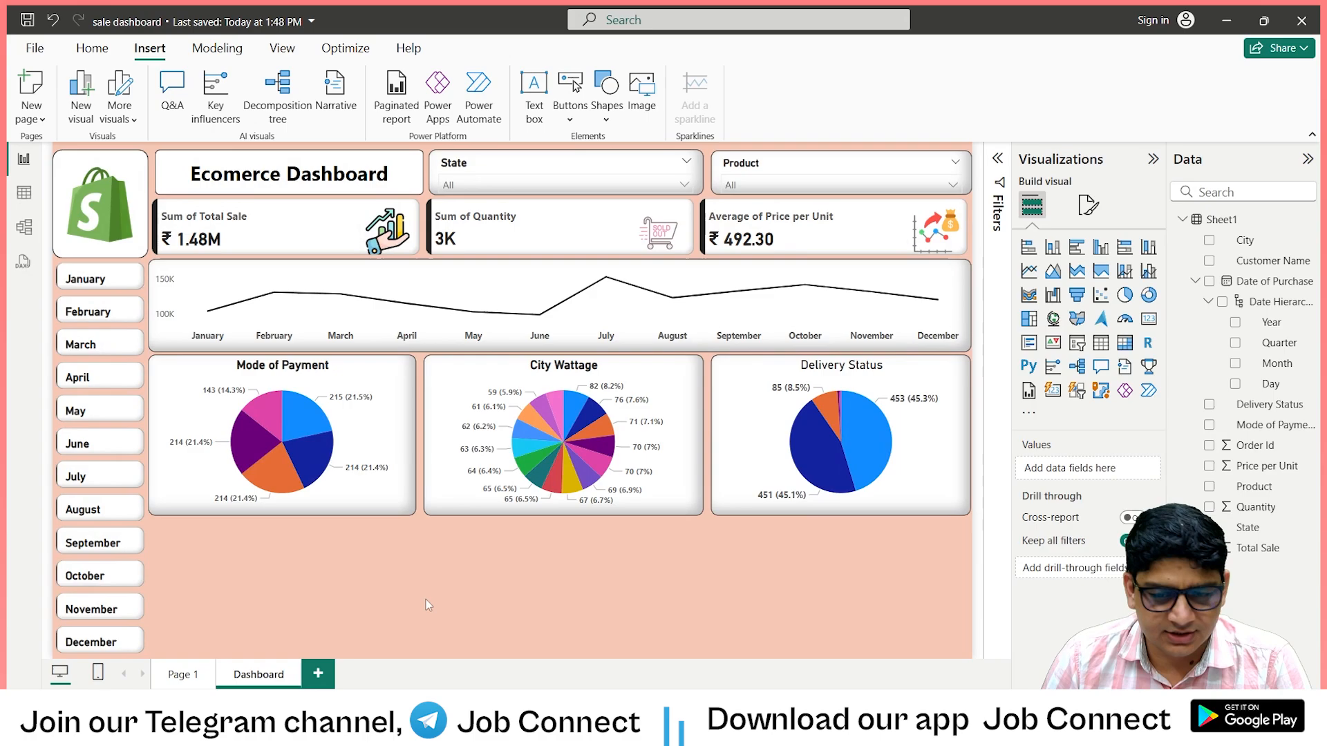
left_click(1029, 247)
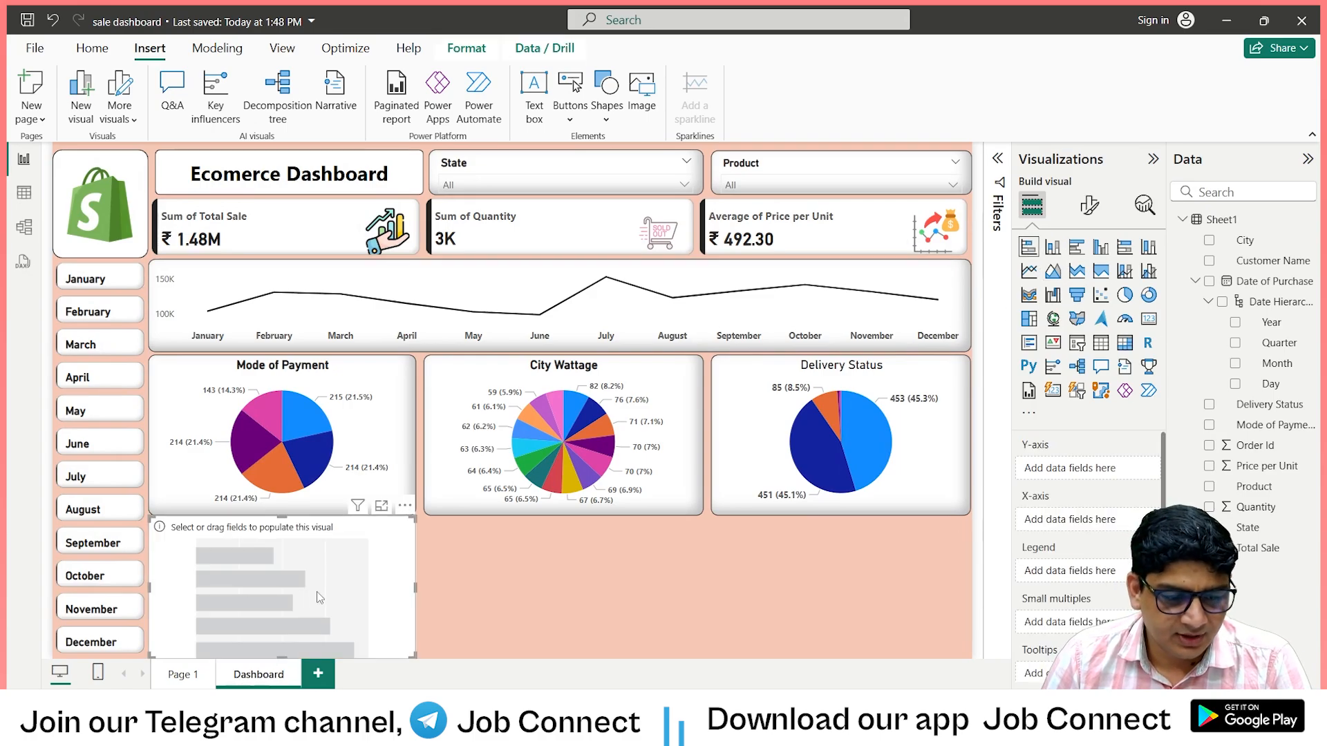
left_click(183, 675)
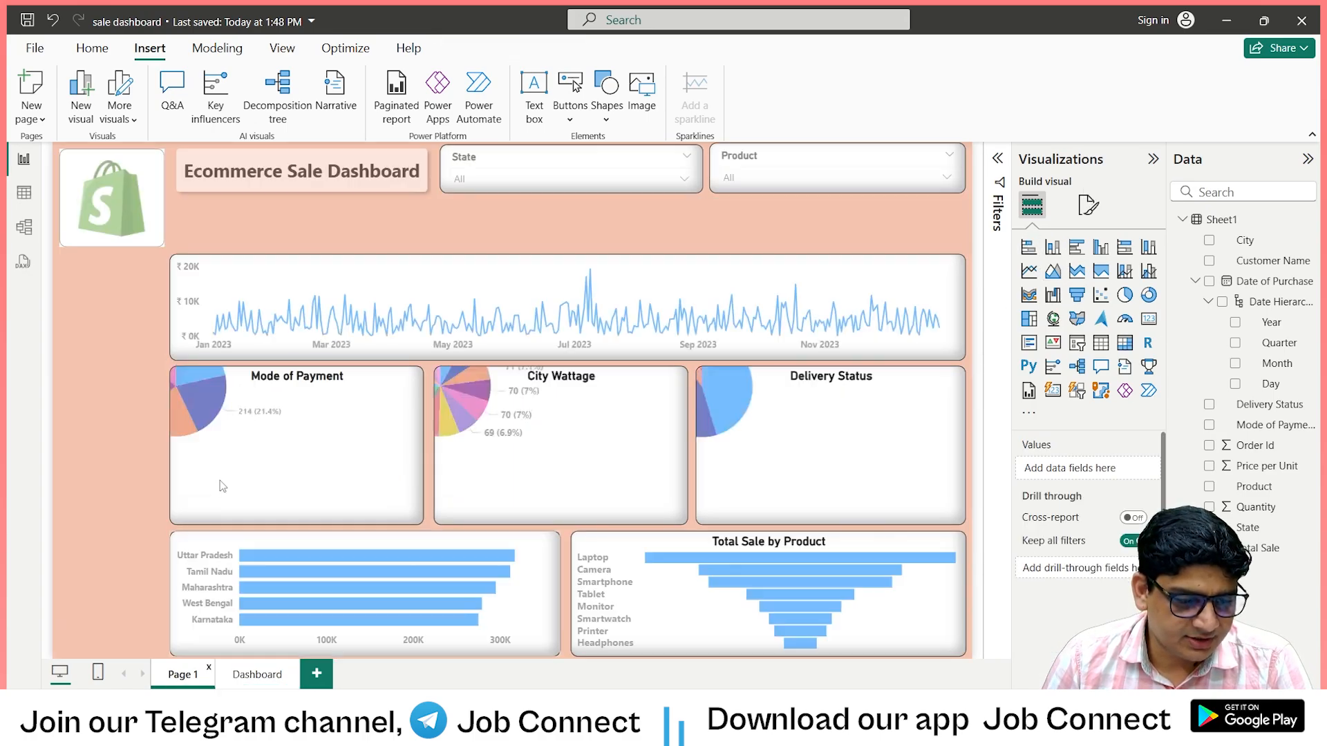
left_click(257, 675)
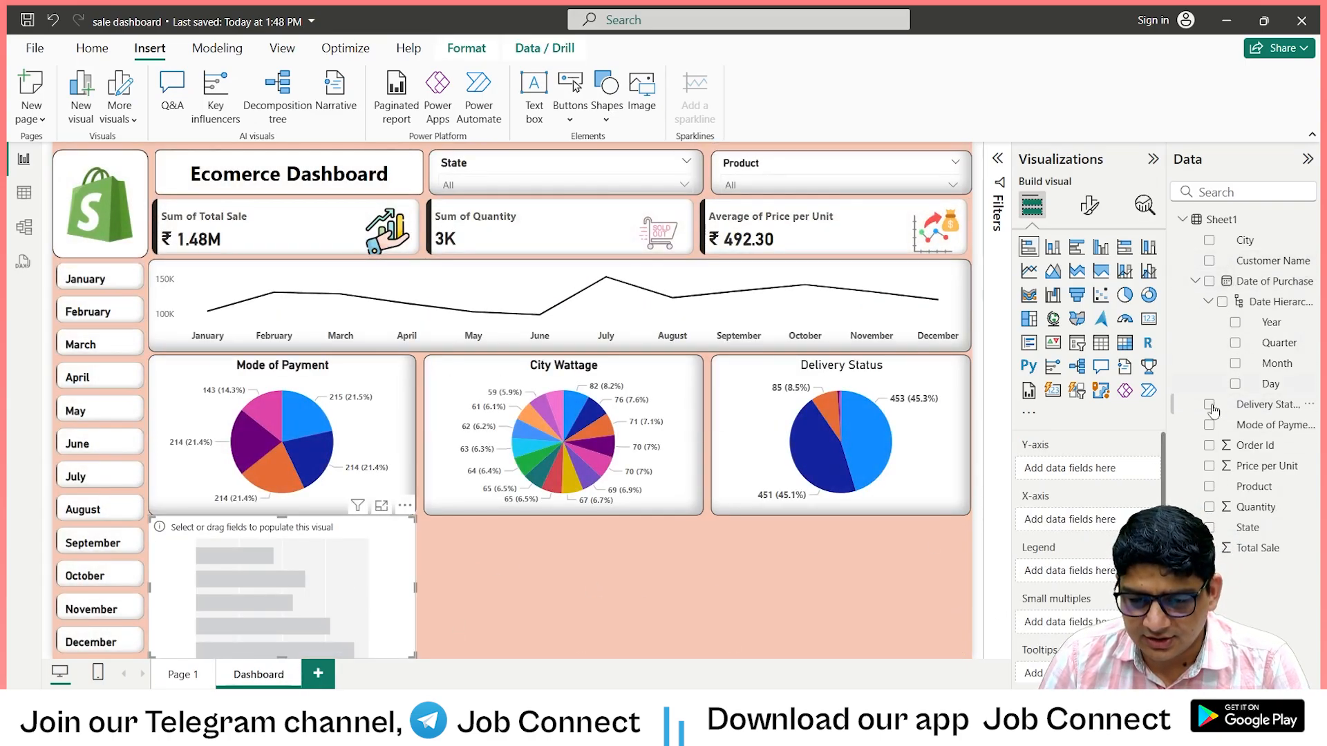
Put State on the bar chart's Y-axis and Total Sale on its X-axis, and widen the chart to about half the row.
left_click_drag(1218, 543, 1058, 472)
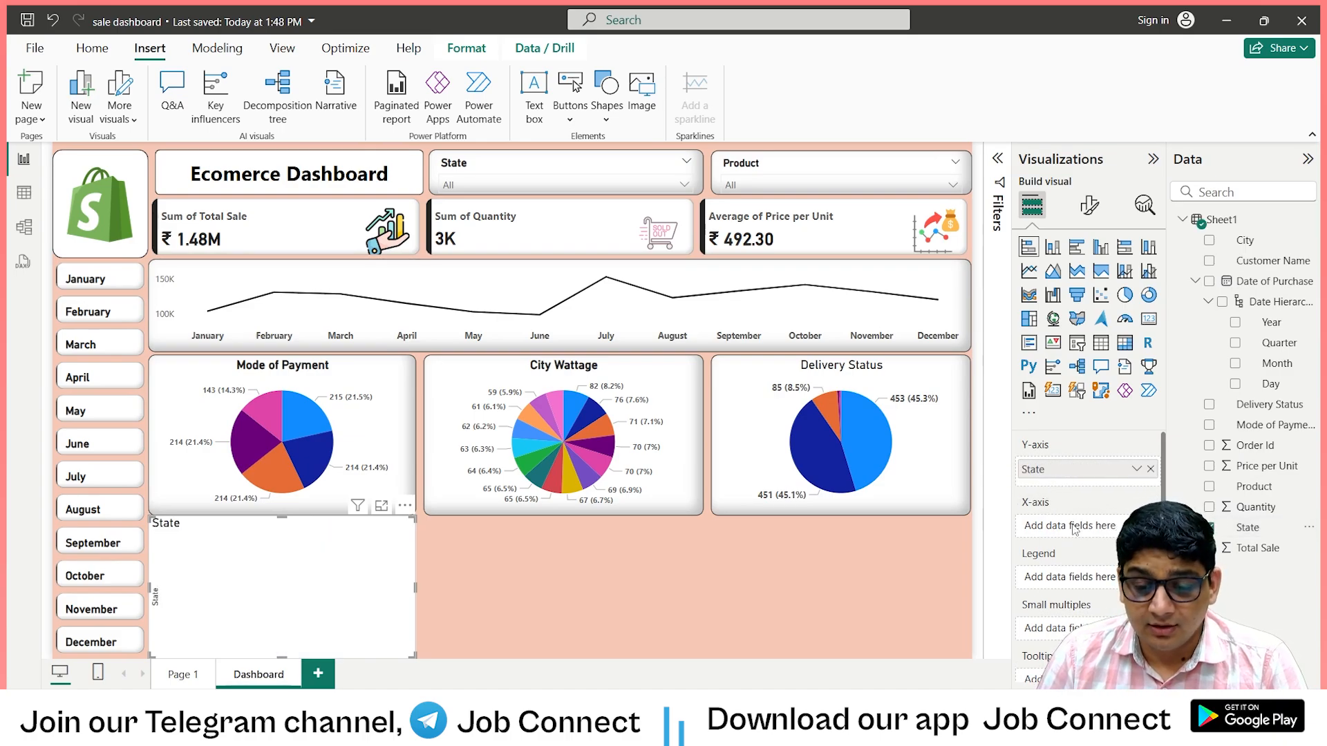
left_click_drag(1244, 553, 1088, 532)
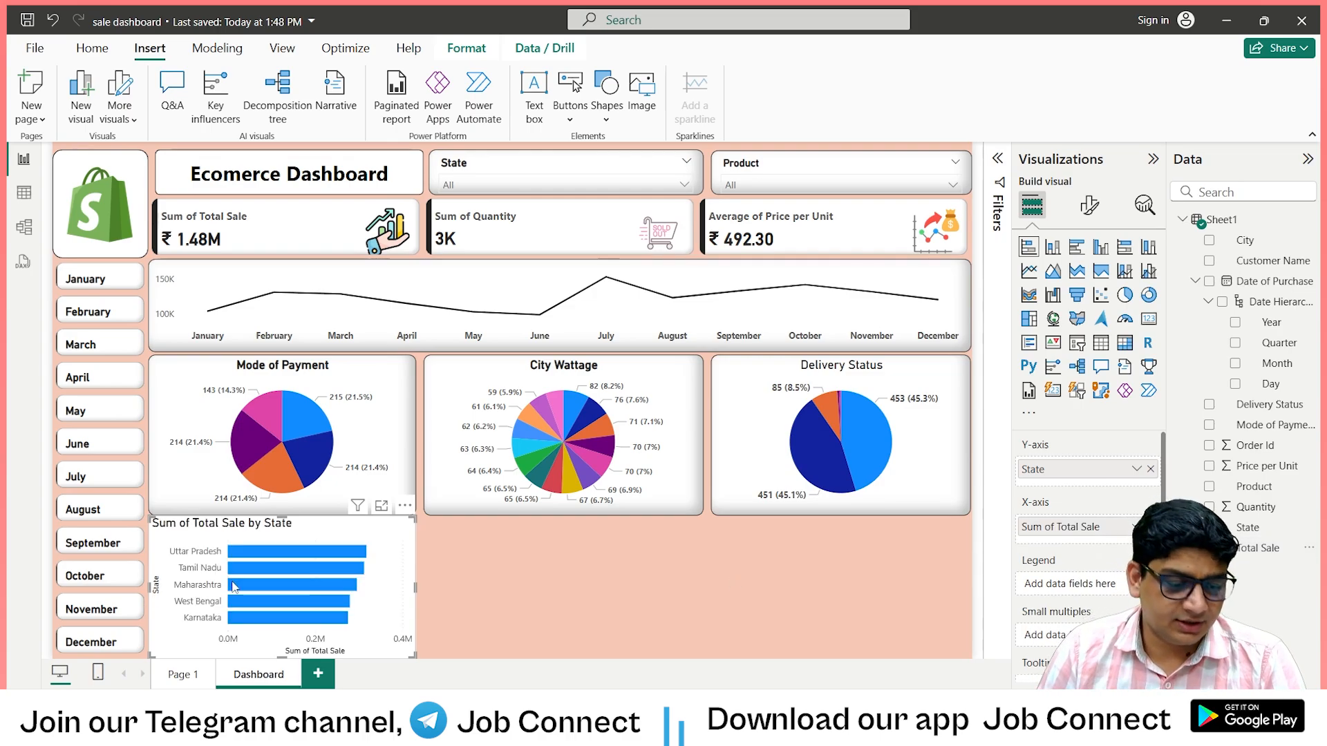
left_click_drag(412, 586, 545, 582)
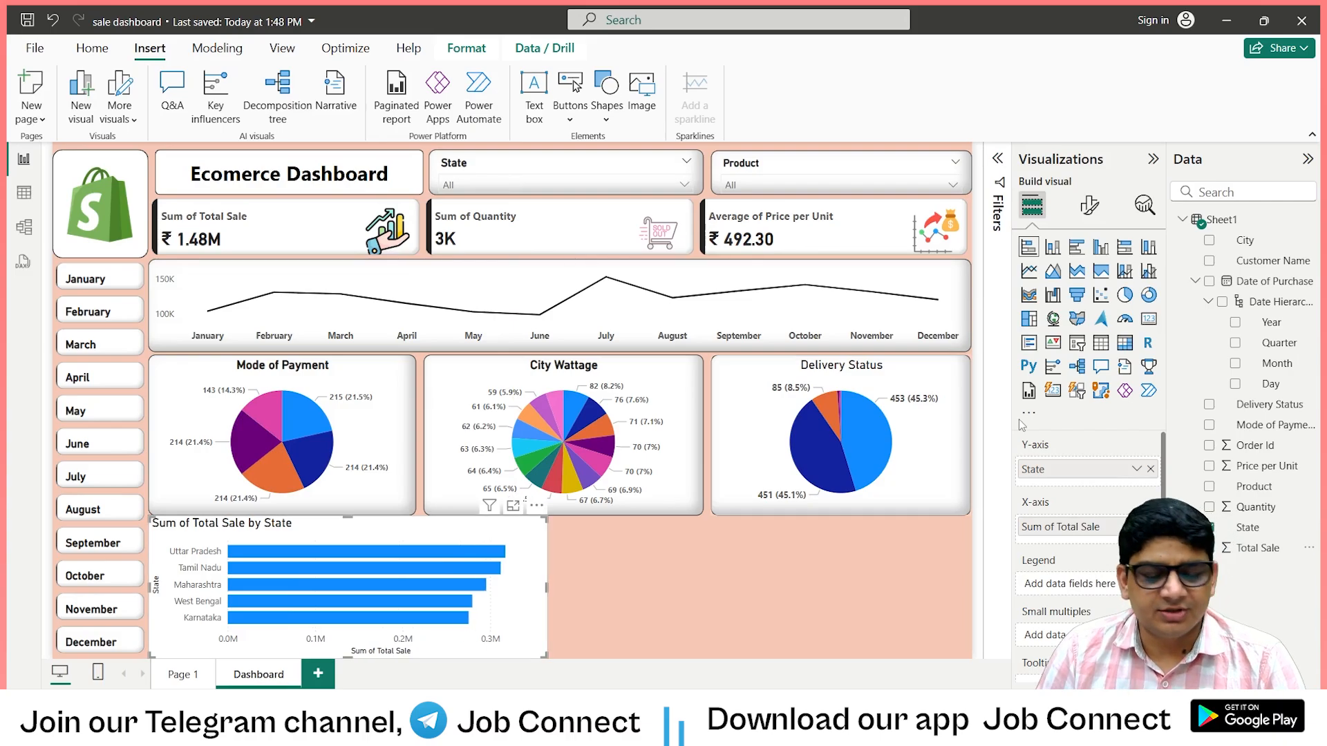
Make the bar chart's Y-axis values bold and turn off the Y-axis title.
left_click(1092, 204)
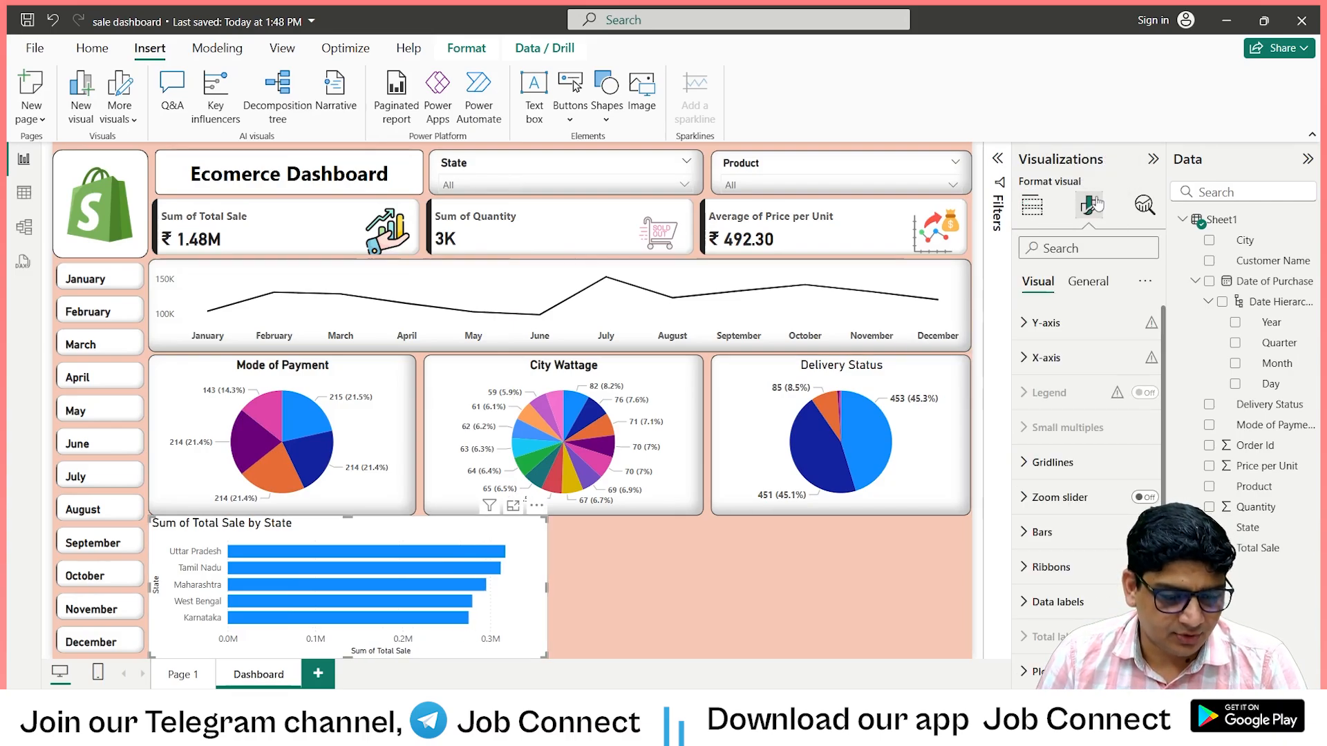
left_click(1025, 332)
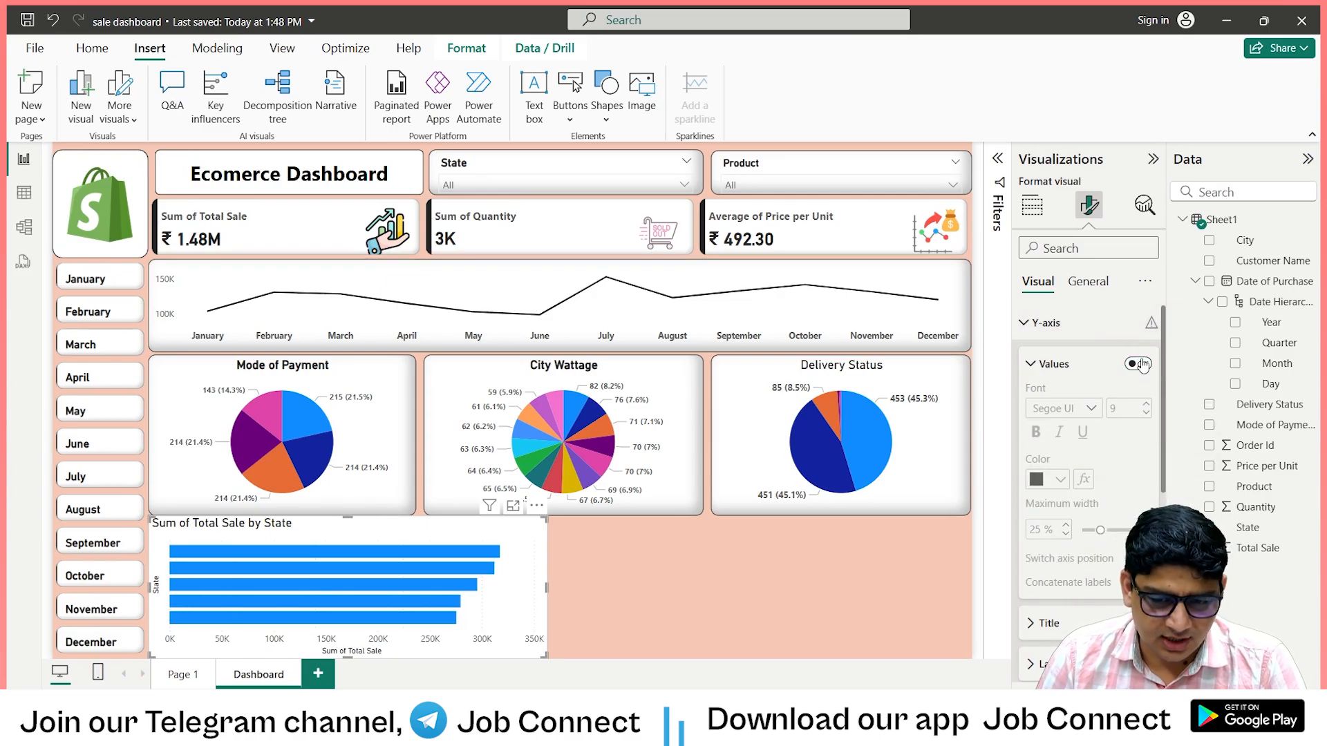
left_click(1035, 434)
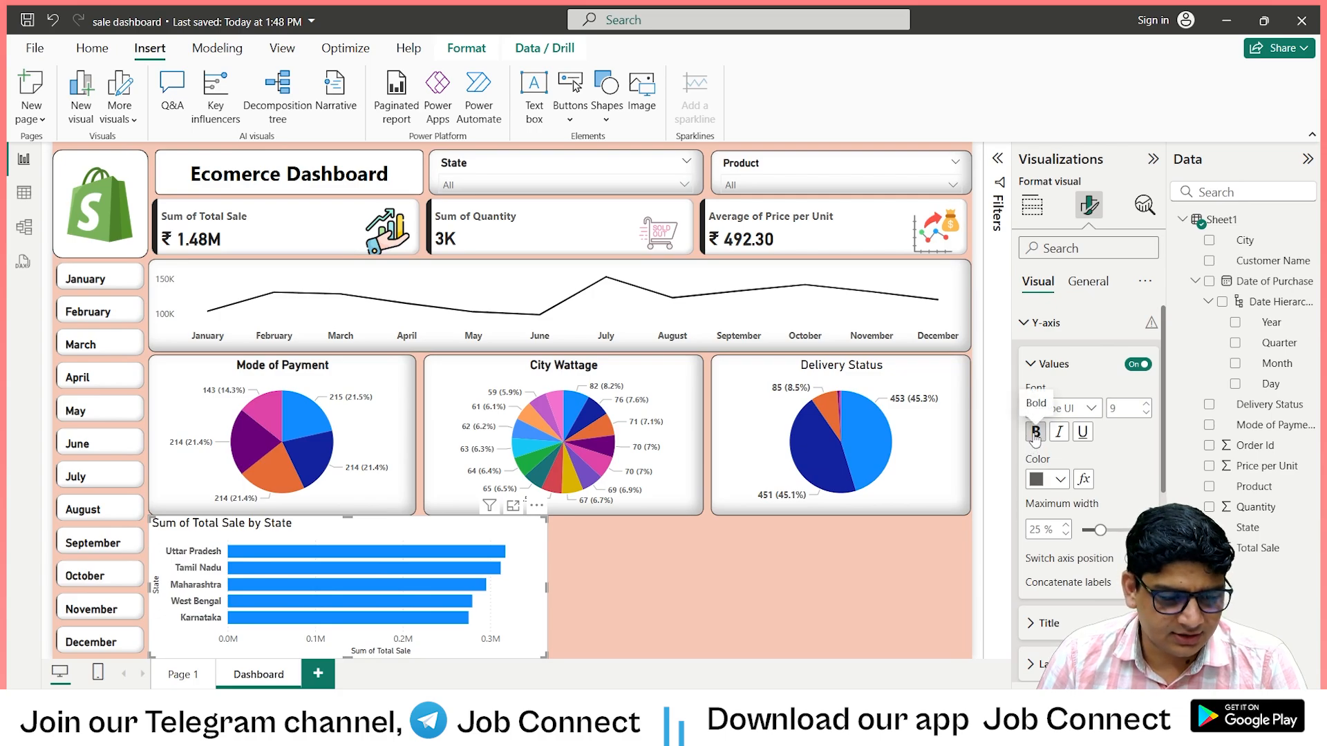
scroll(1120, 415, "down", 3)
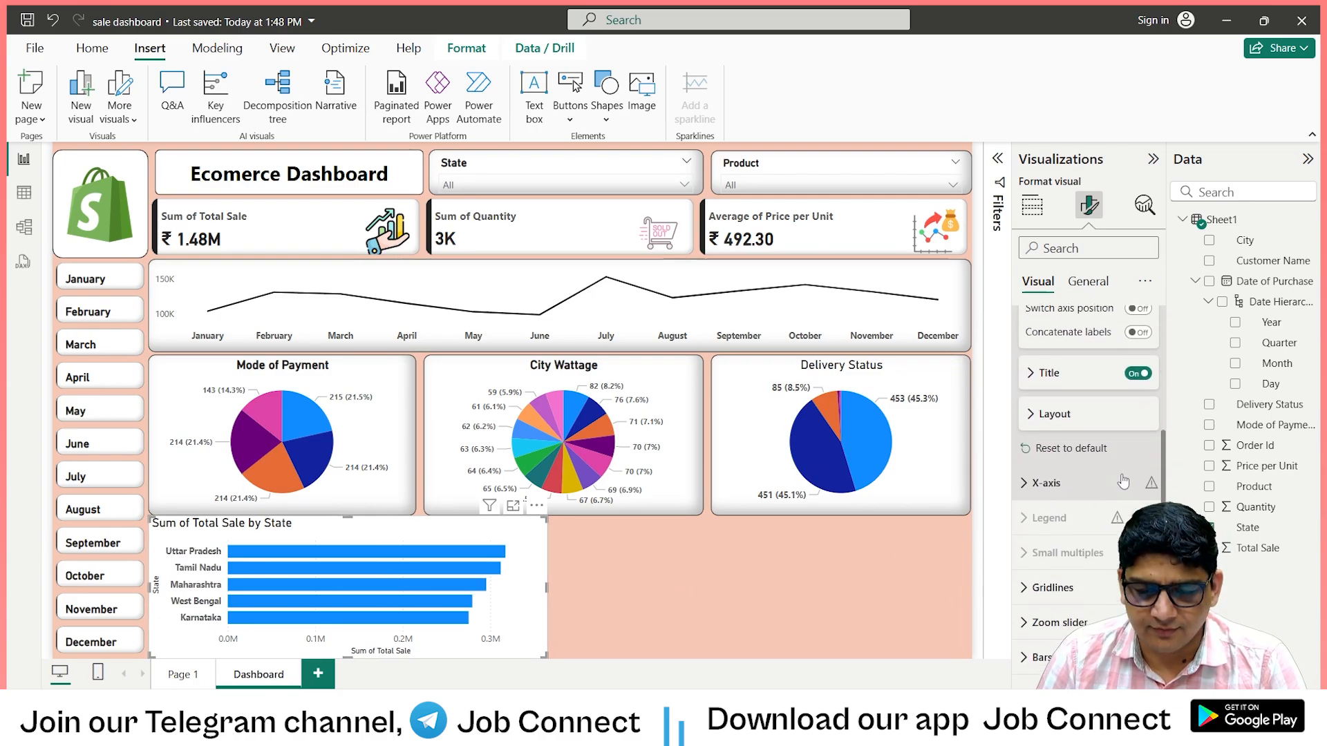
left_click(1135, 368)
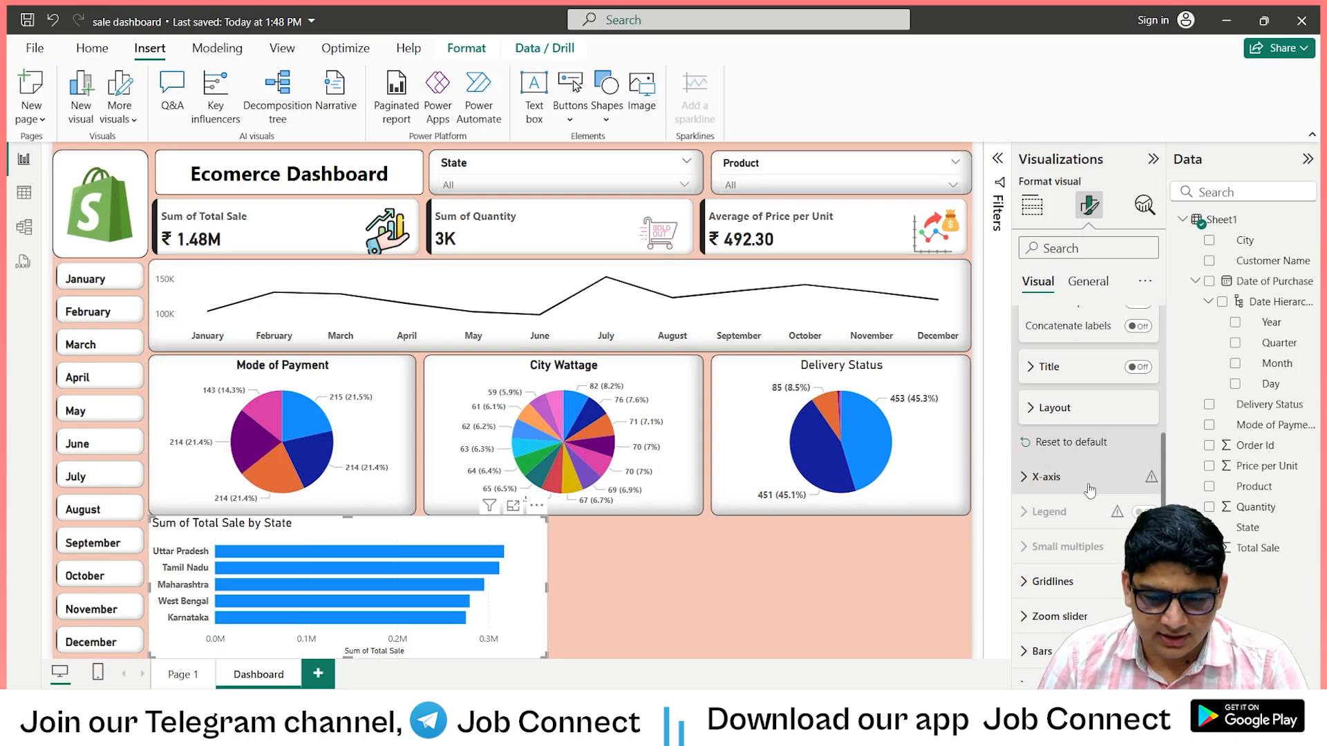
Make the bar chart's X-axis values bold and set their display units to Thousands.
scroll(1030, 432, "down", 2)
left_click(1044, 392)
scroll(1088, 503, "down", 3)
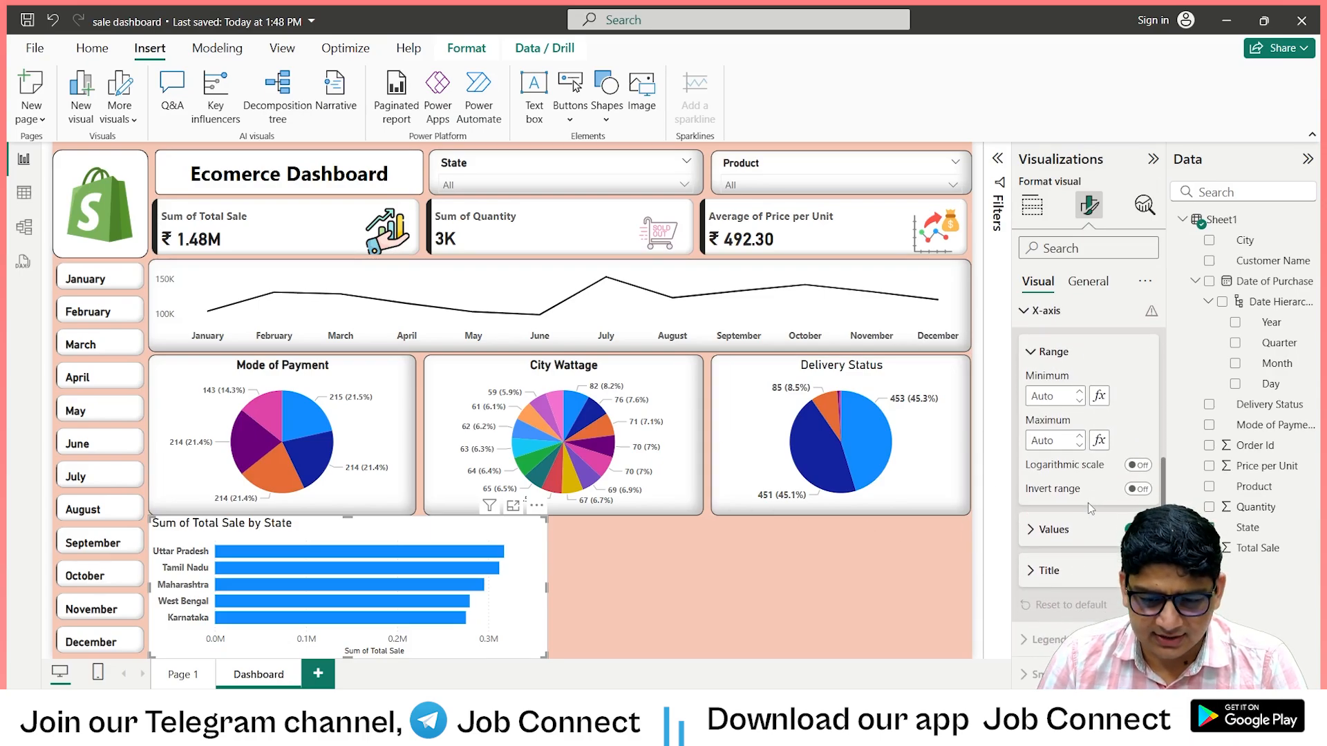
left_click(1030, 441)
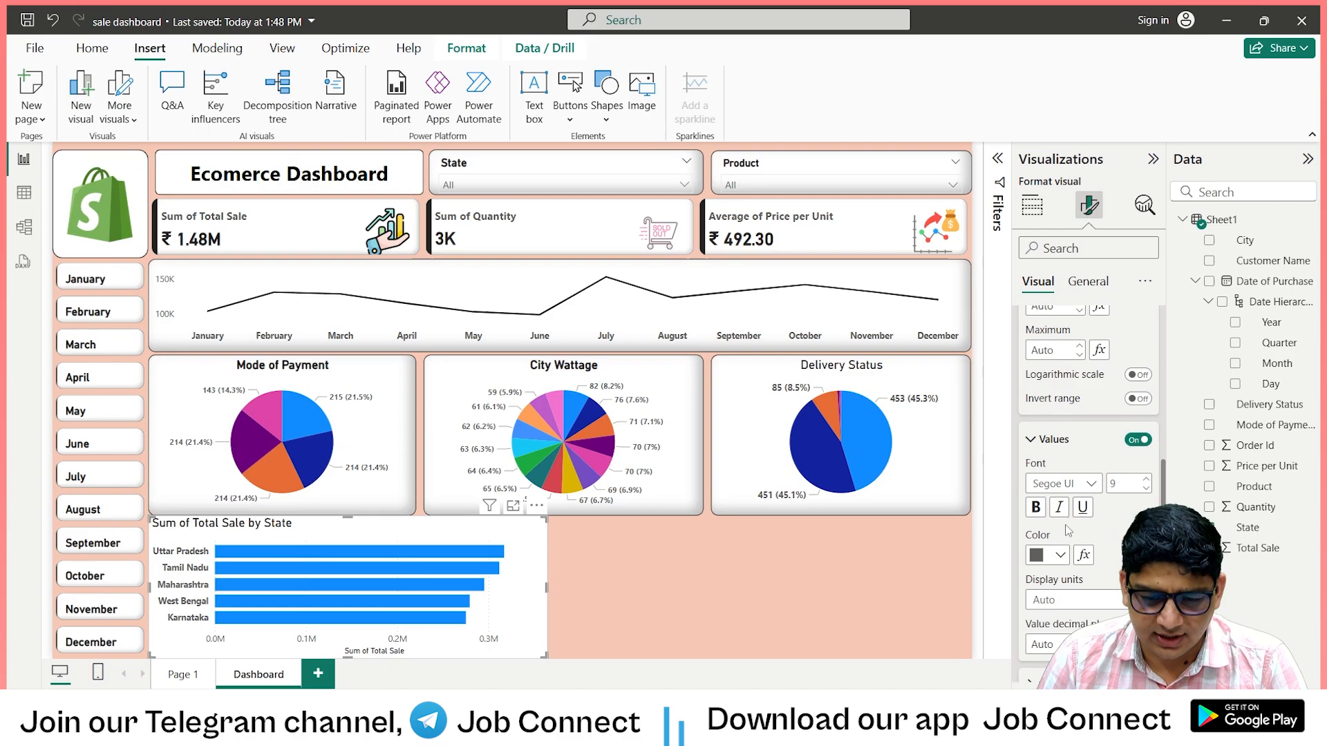
scroll(1068, 528, "down", 3)
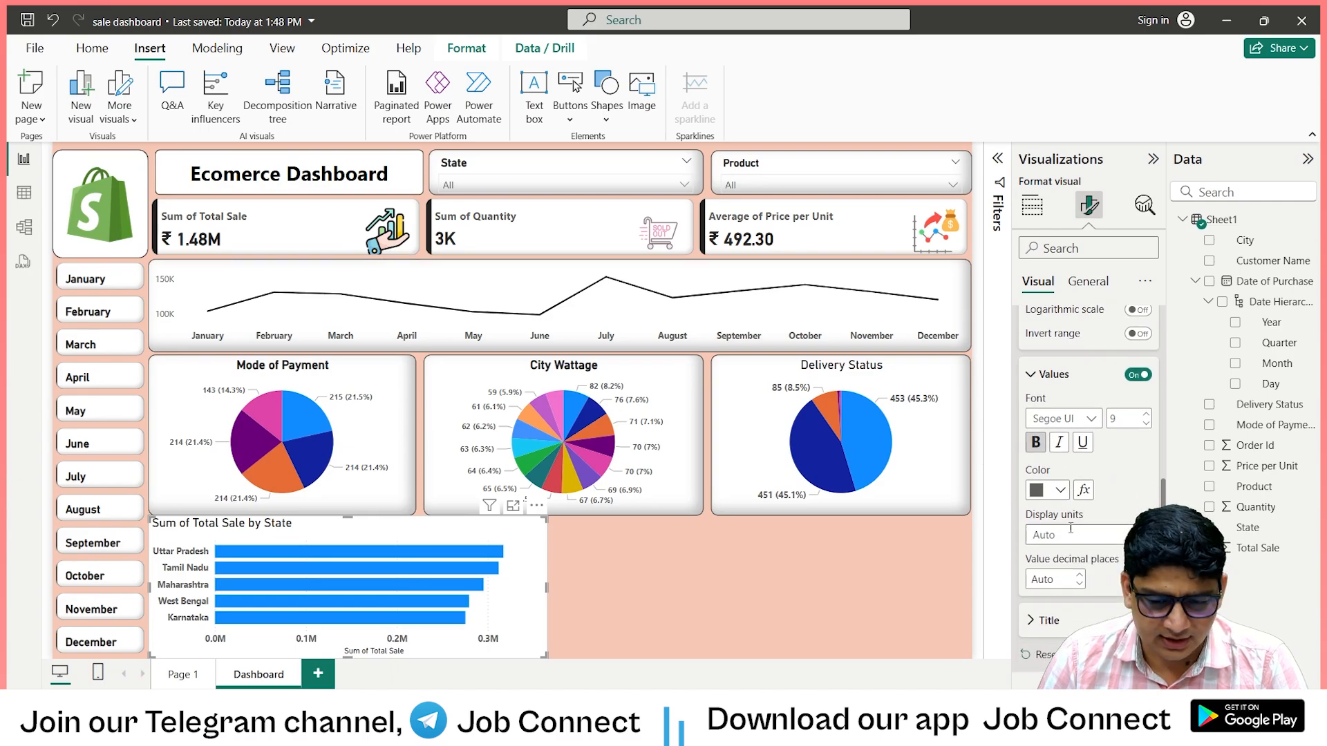
left_click(1139, 430)
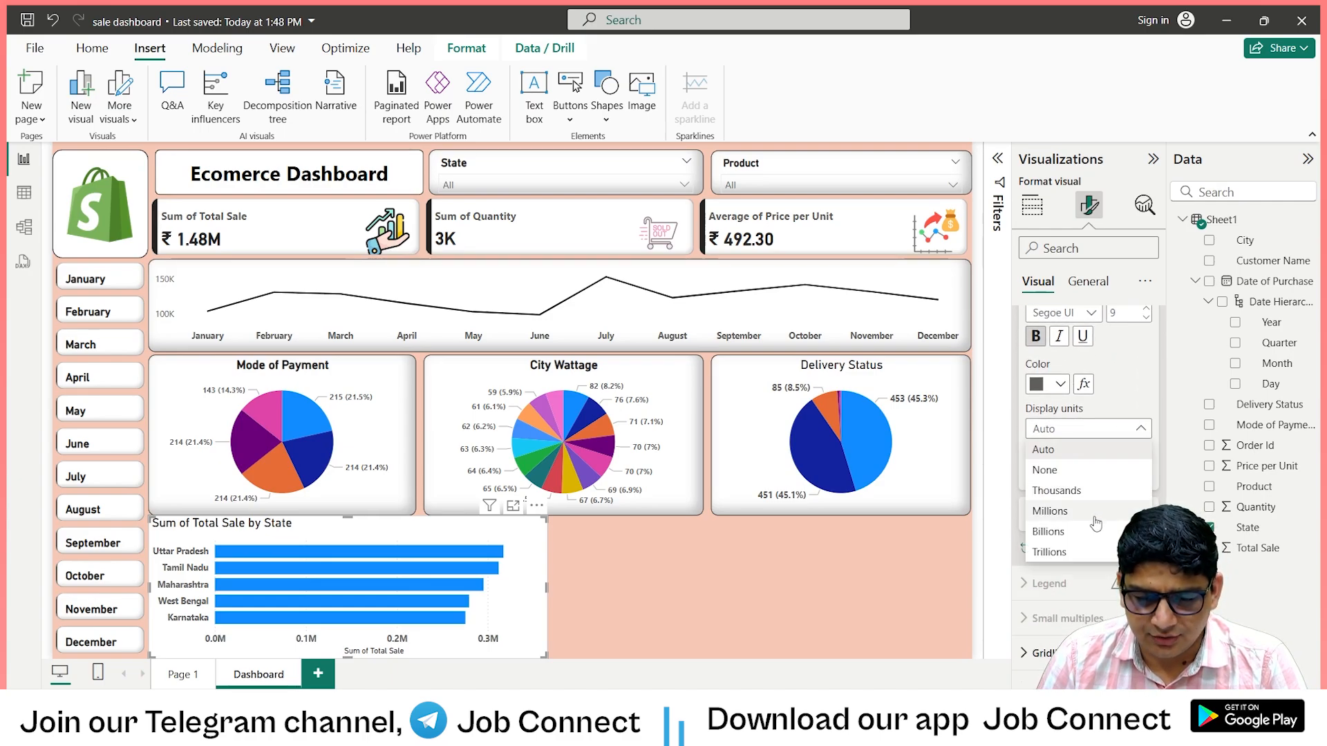
left_click(1086, 492)
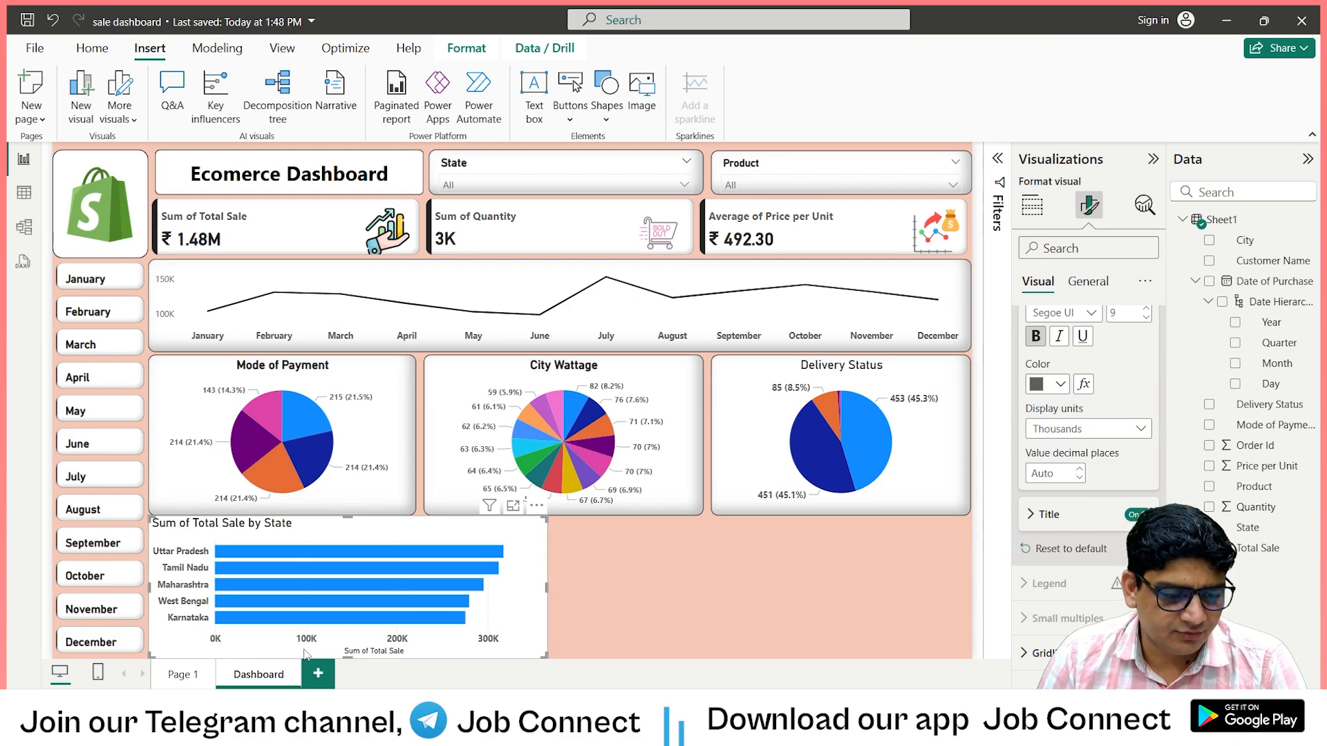
Turn off the bar chart's X-axis title and its overall chart title.
scroll(1148, 428, "down", 3)
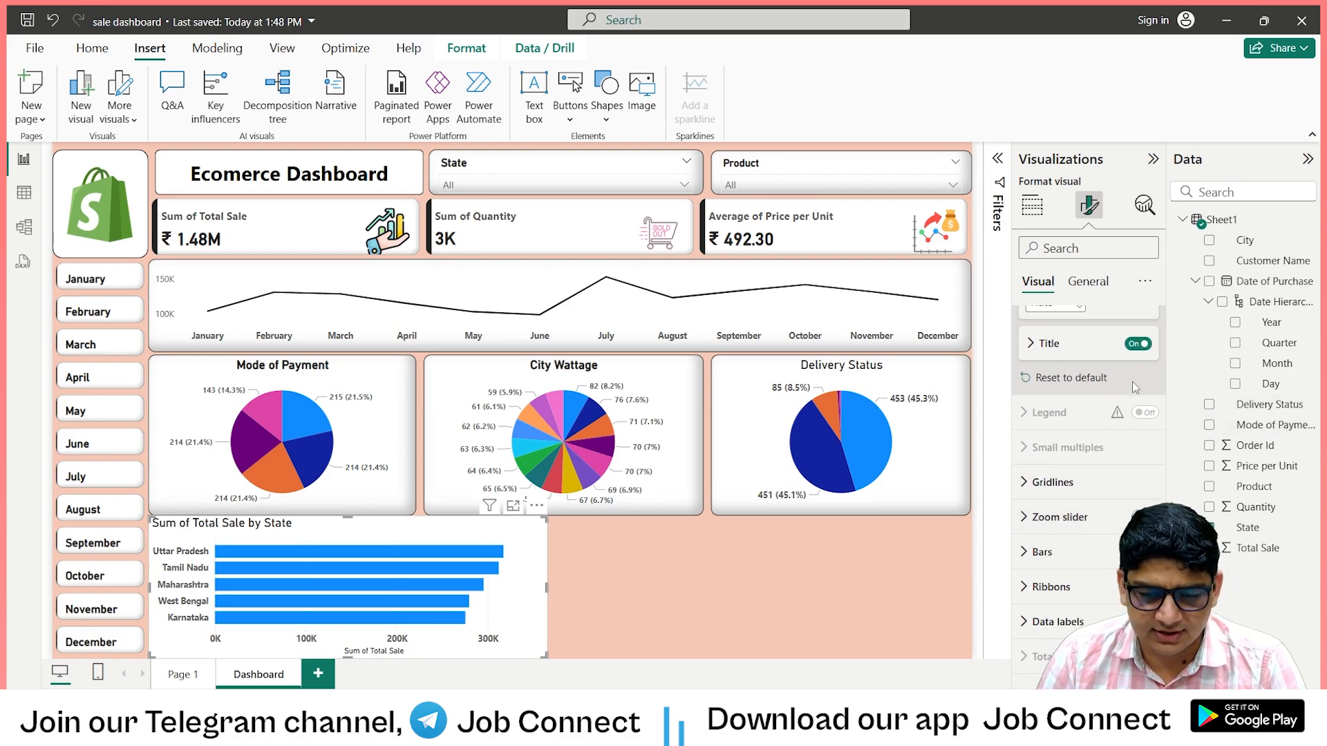
left_click(1137, 343)
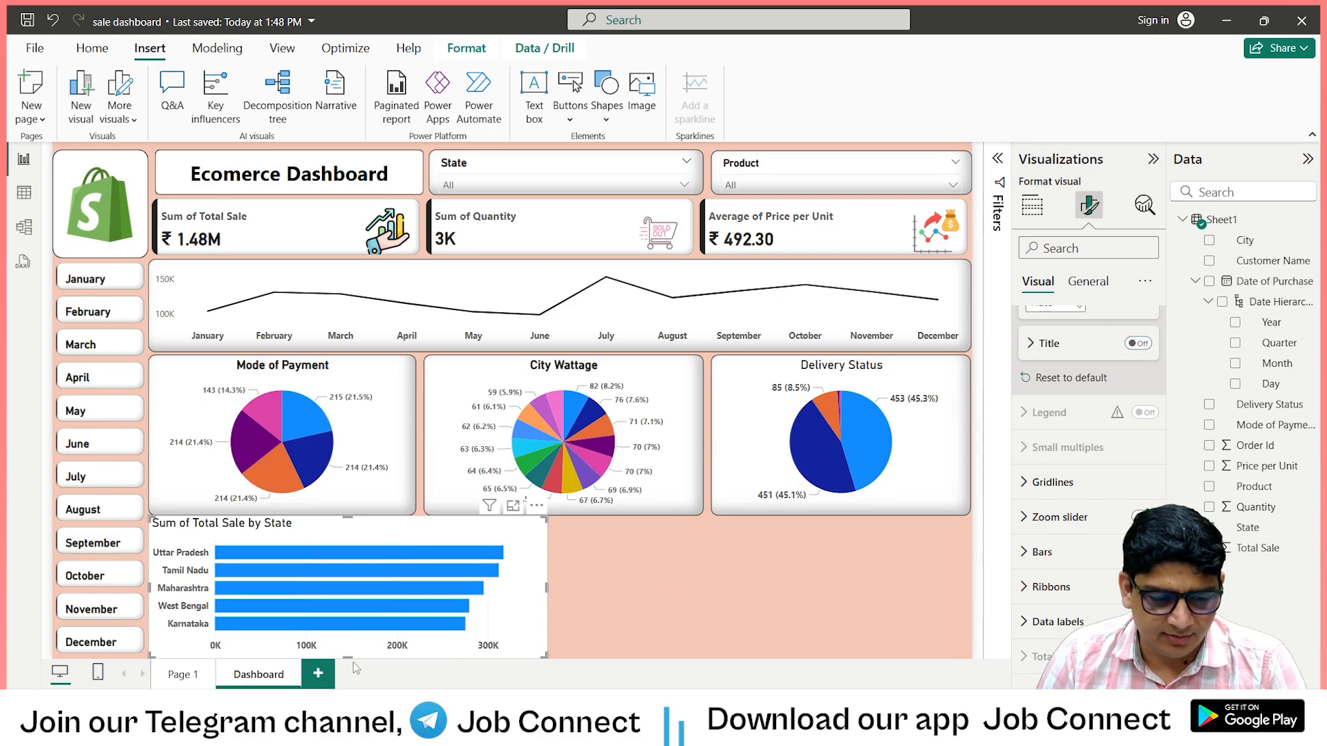
scroll(1036, 546, "down", 1)
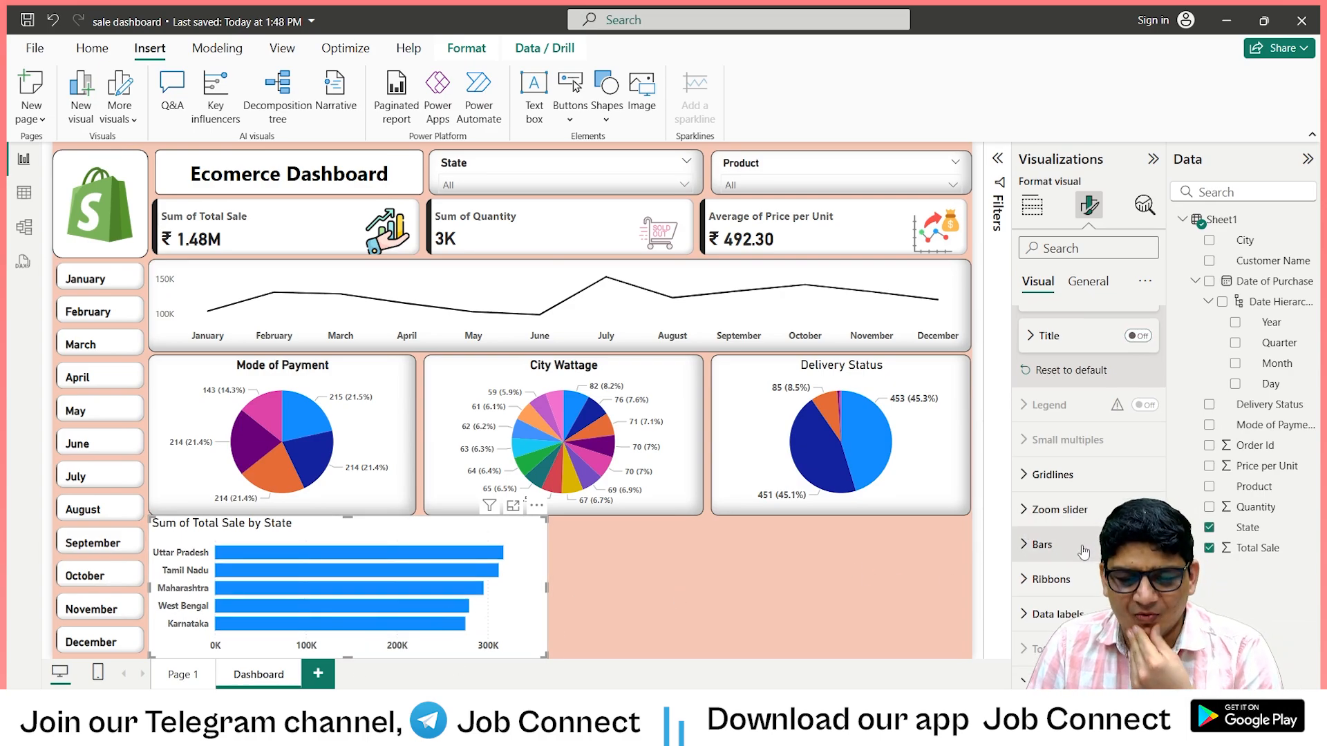
scroll(1089, 387, "up", 3)
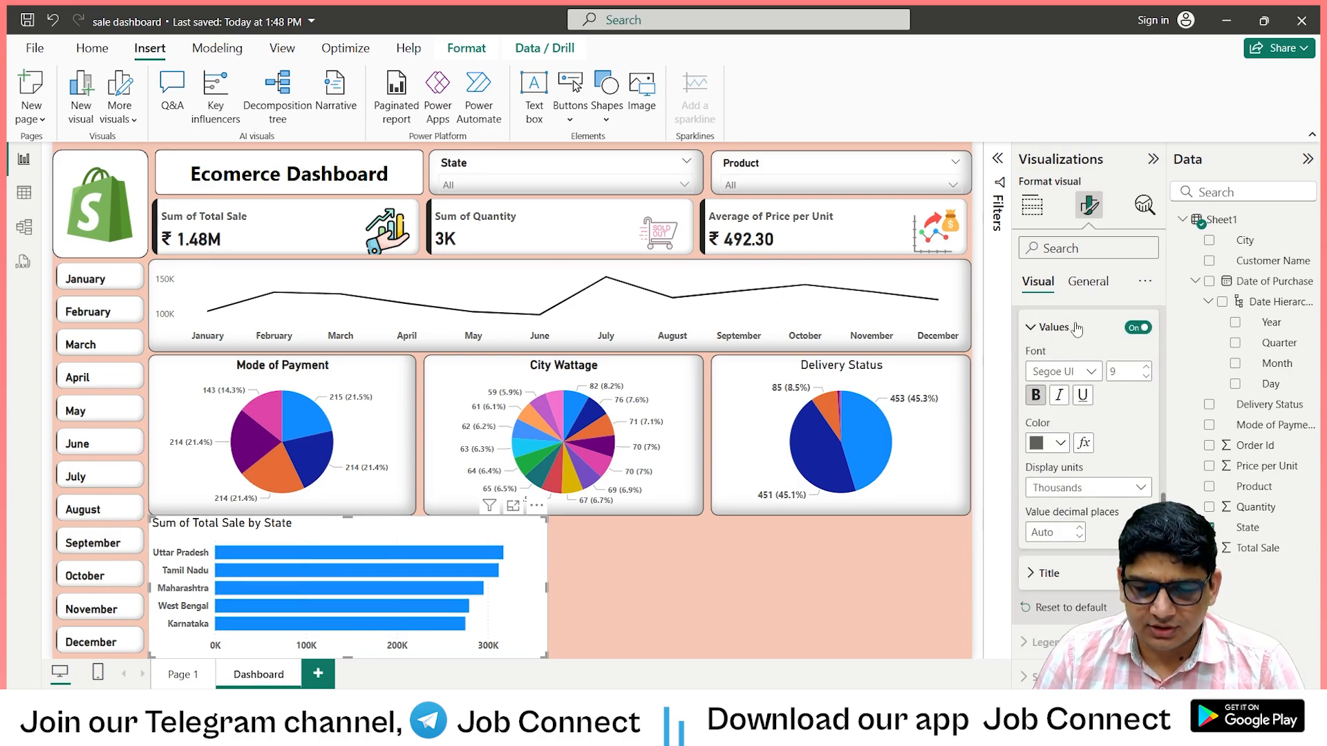
left_click(1088, 284)
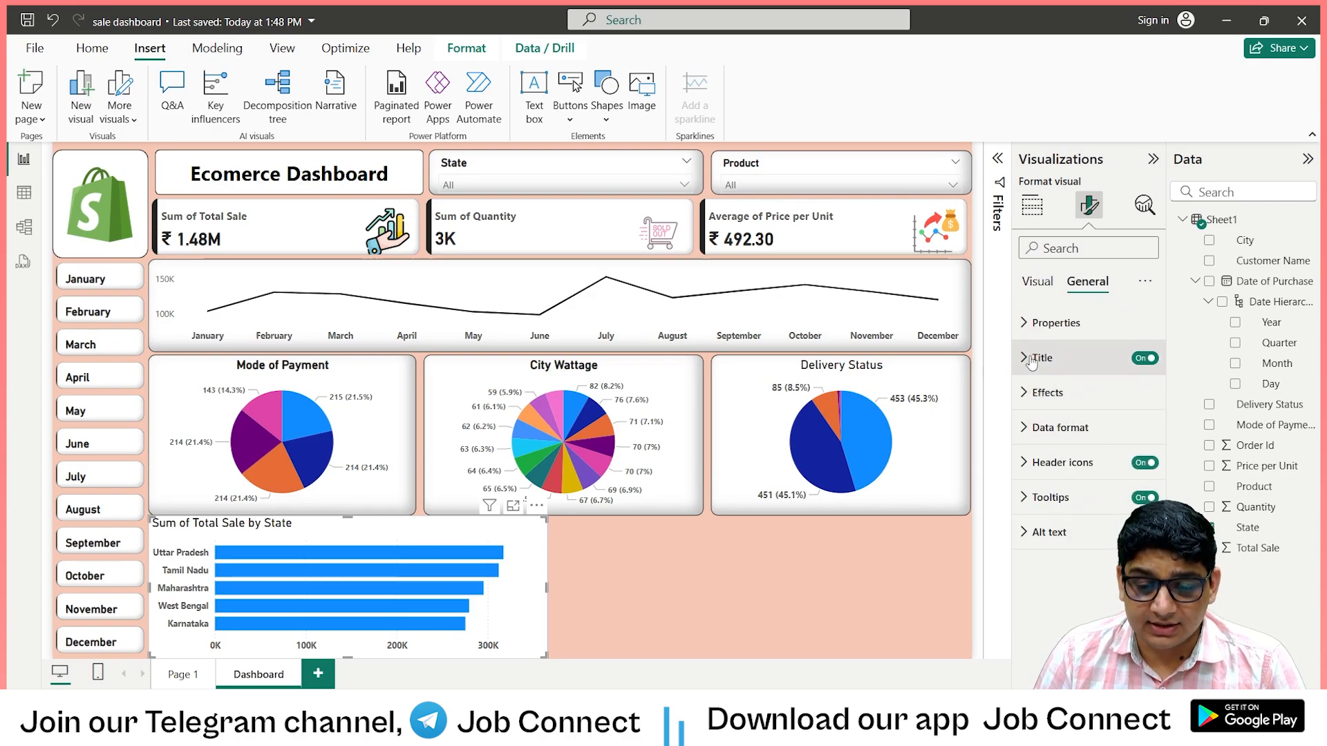
left_click(1142, 360)
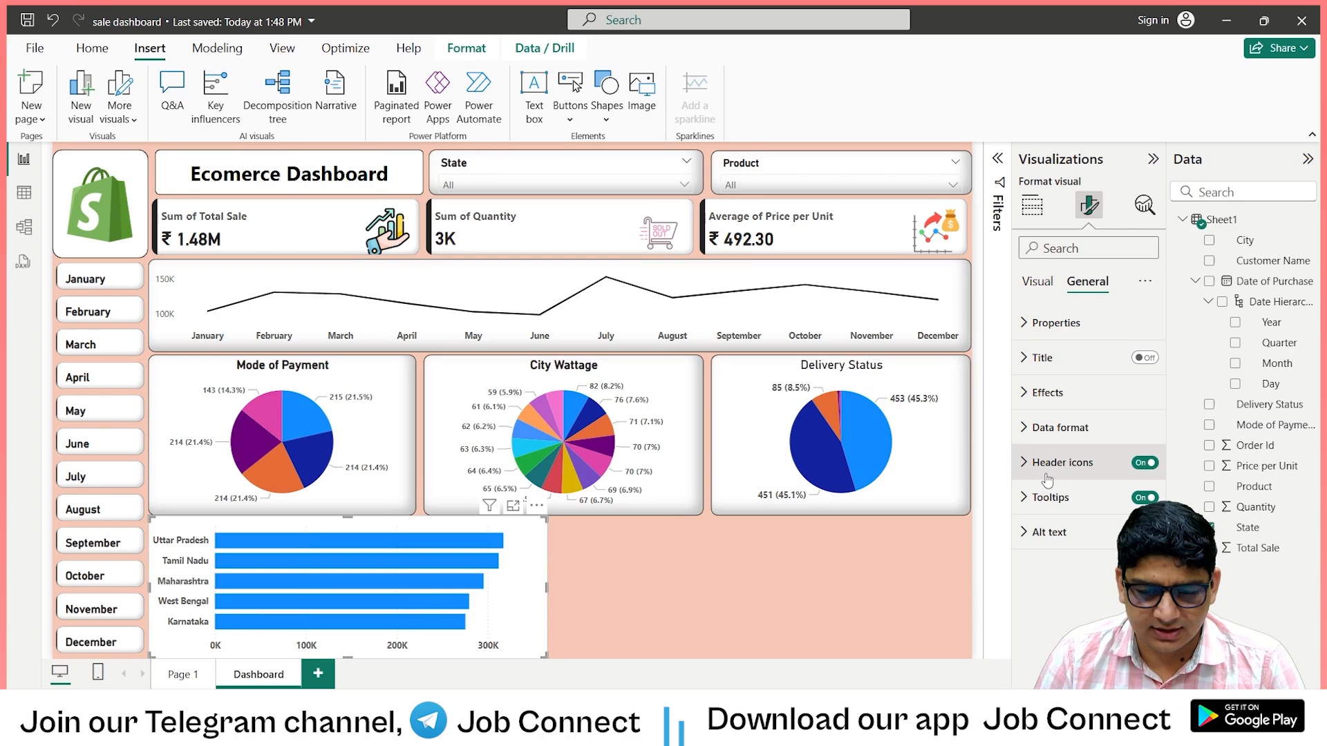
Give the bar chart a visual border with 10 px rounded corners and a shadow with Inside offset.
left_click(1048, 392)
scroll(1116, 493, "down", 2)
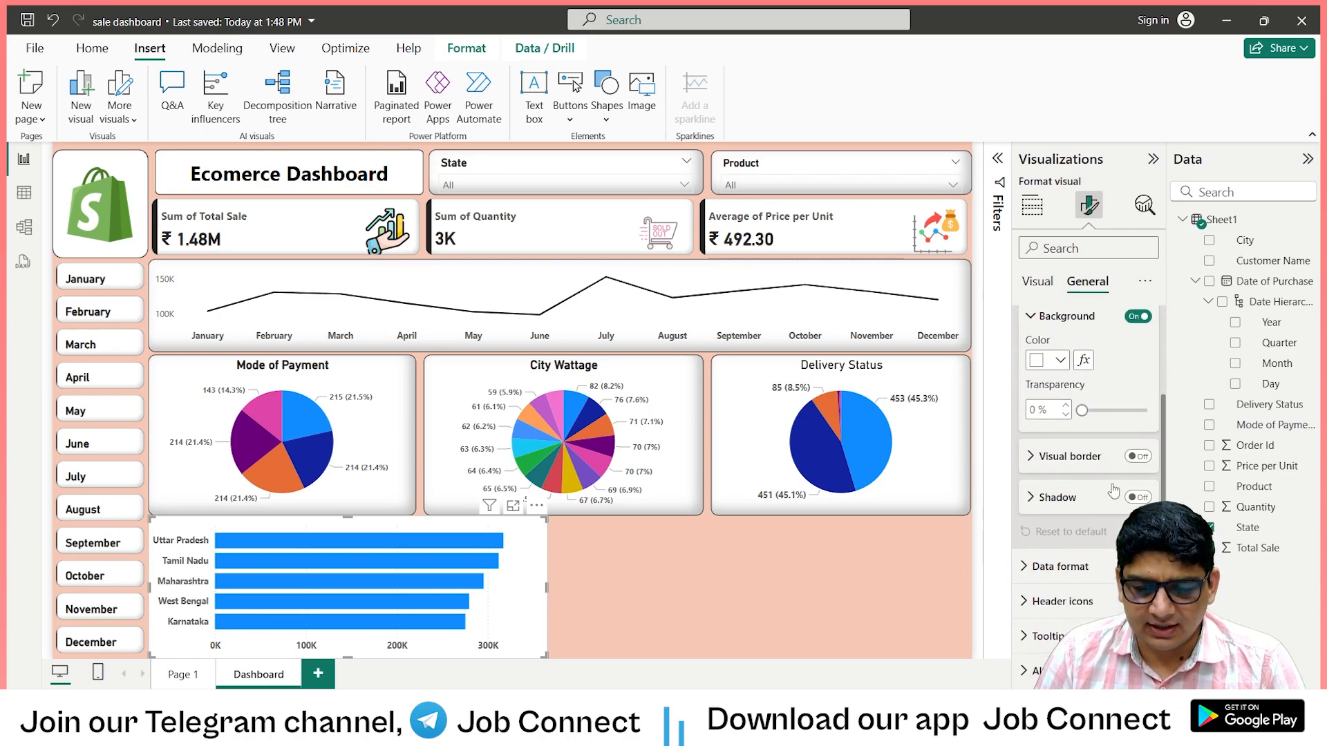
left_click(1032, 452)
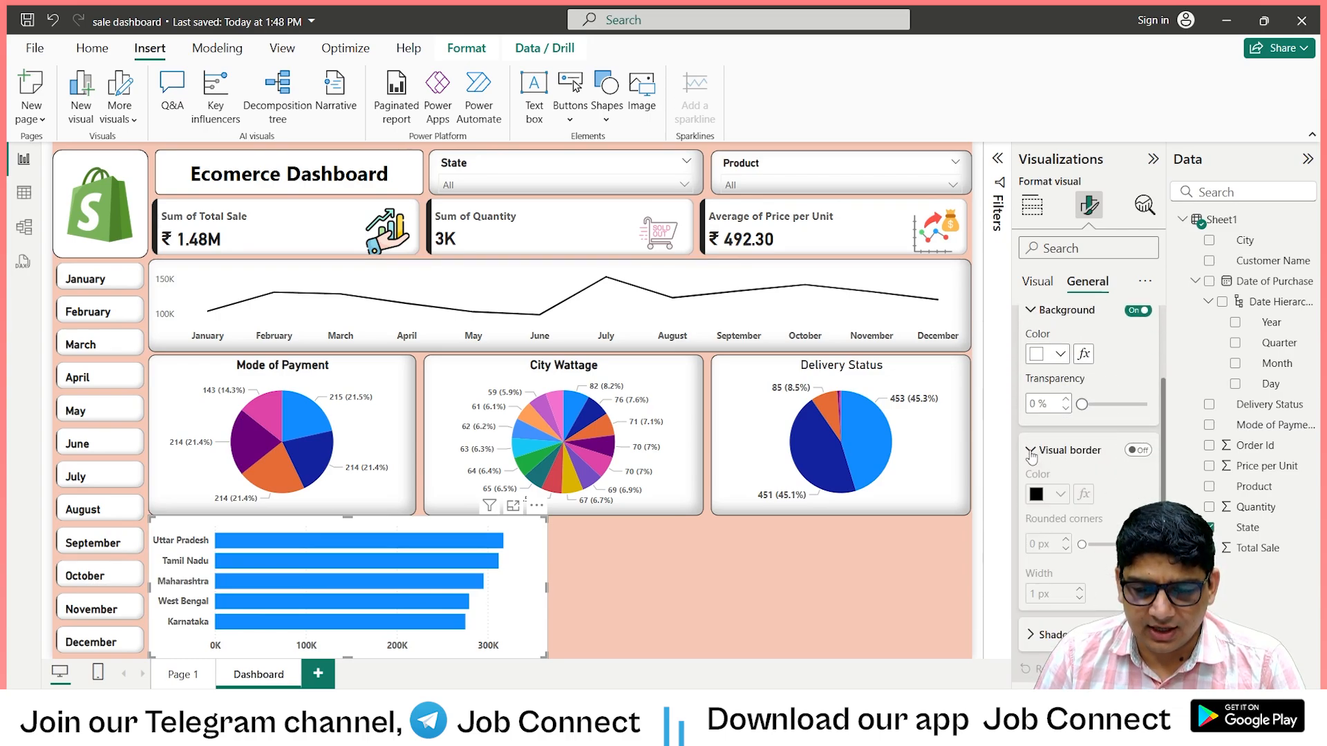
left_click(1136, 452)
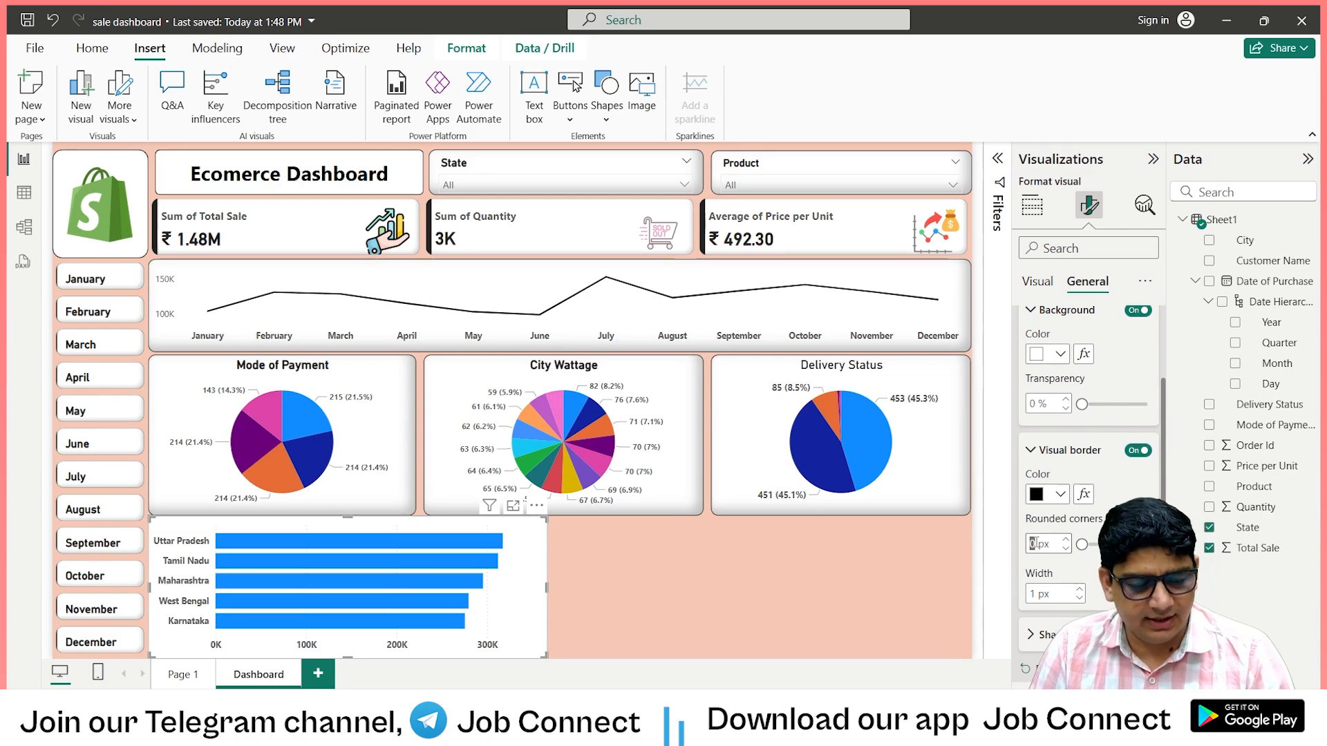
scroll(1097, 598, "down", 2)
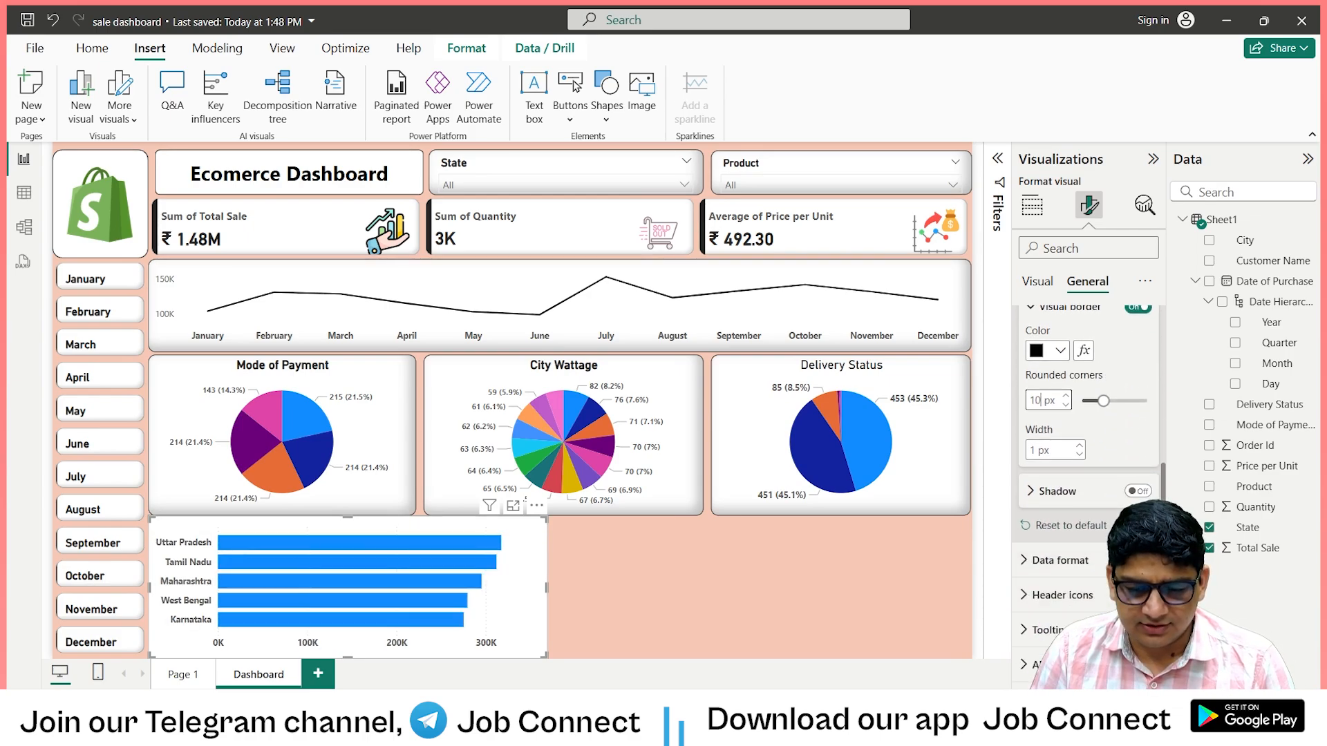
left_click(1035, 492)
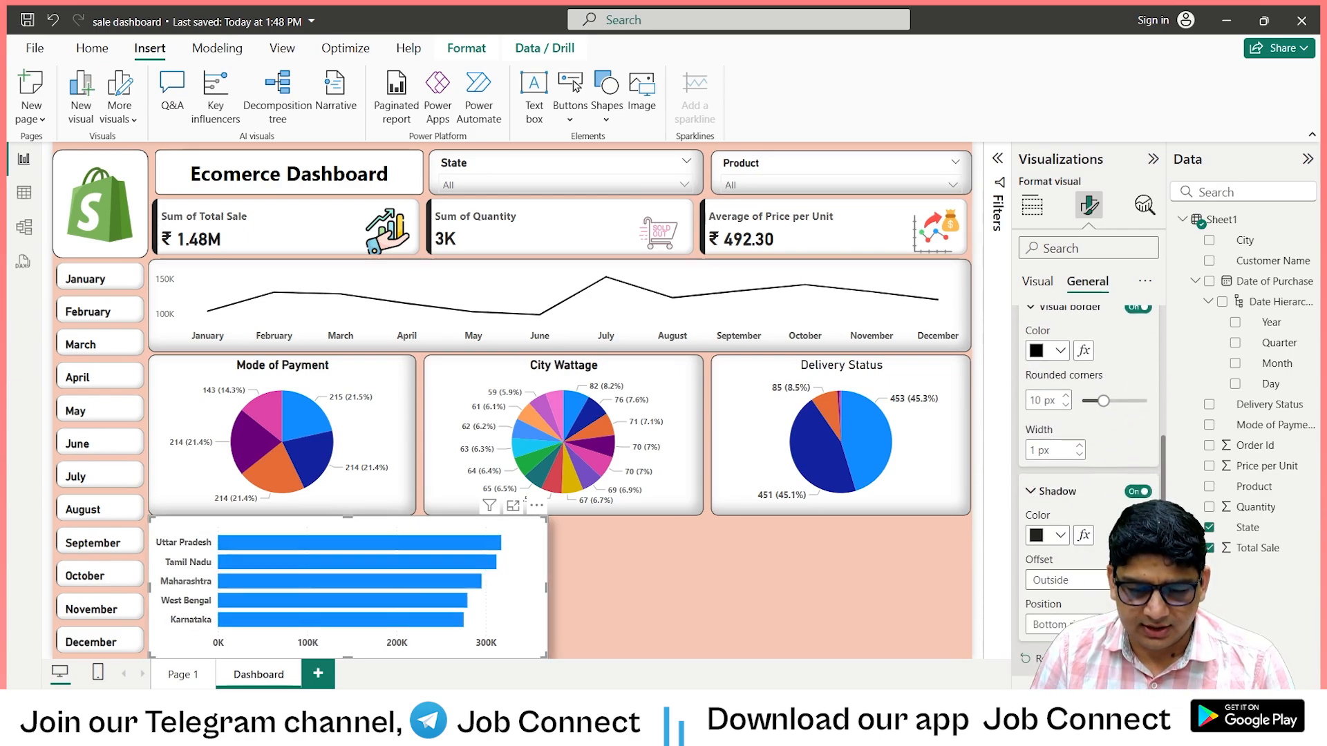
left_click(1085, 621)
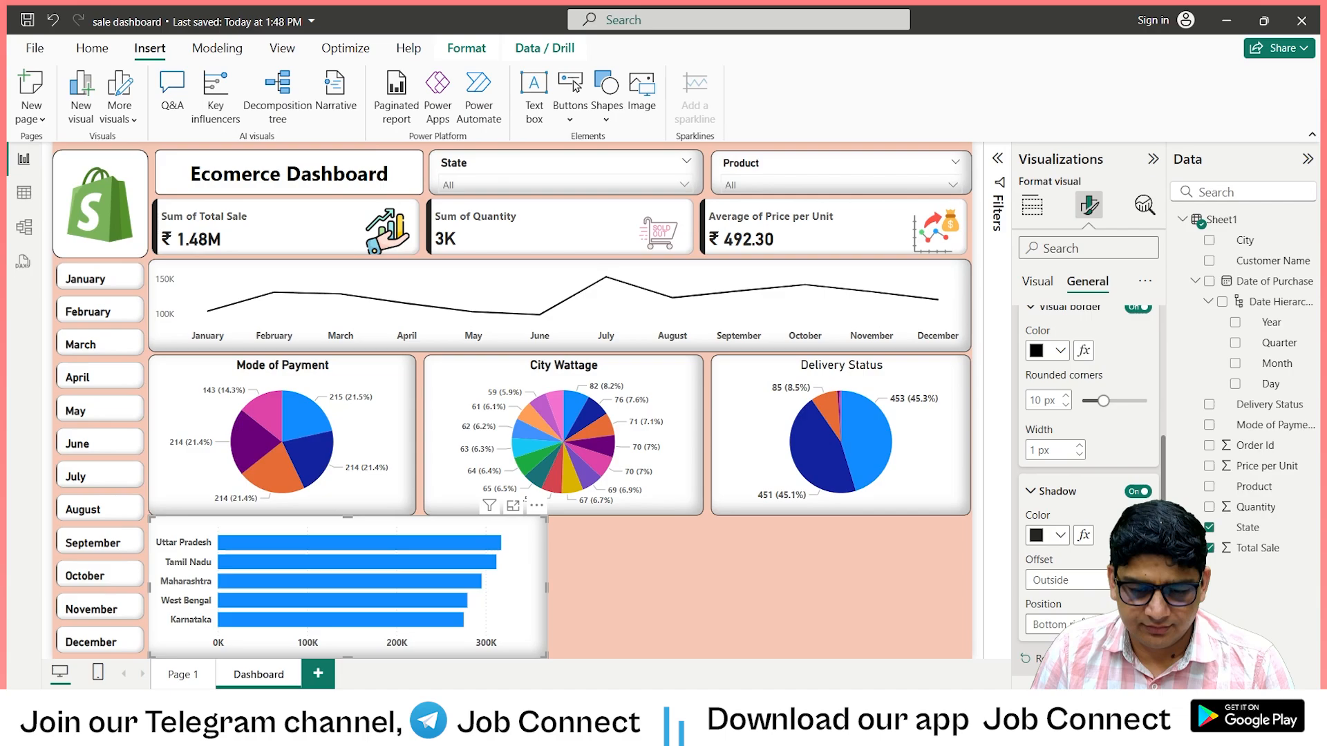
Insert a funnel chart beside the State bar chart, below the City Wattage chart.
left_click(690, 595)
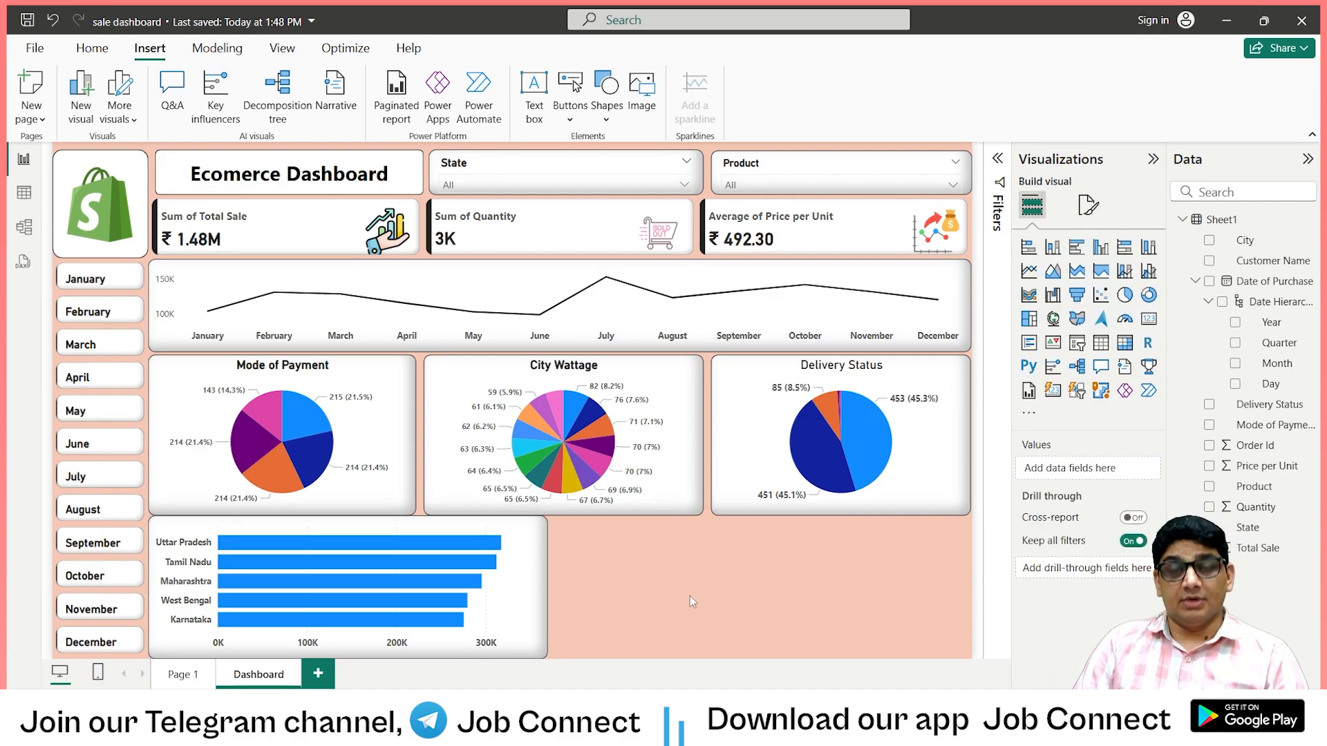
left_click(1077, 296)
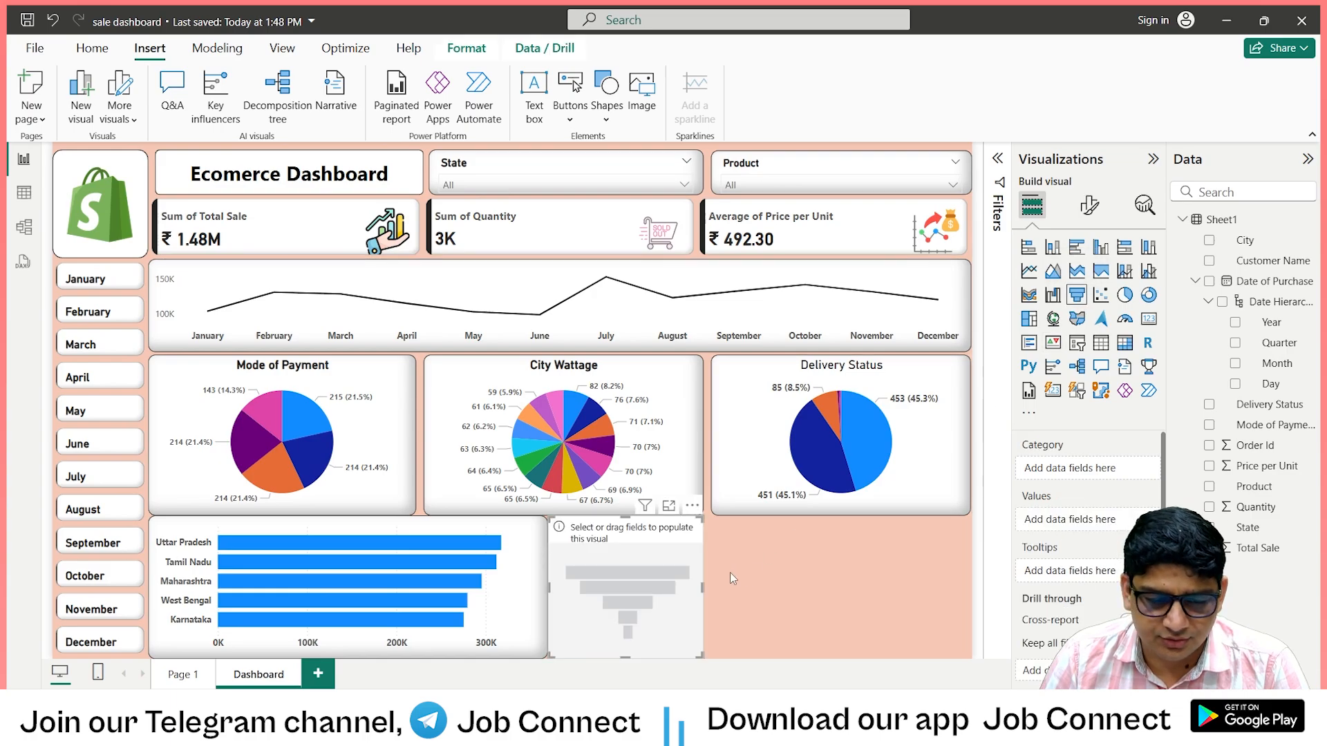
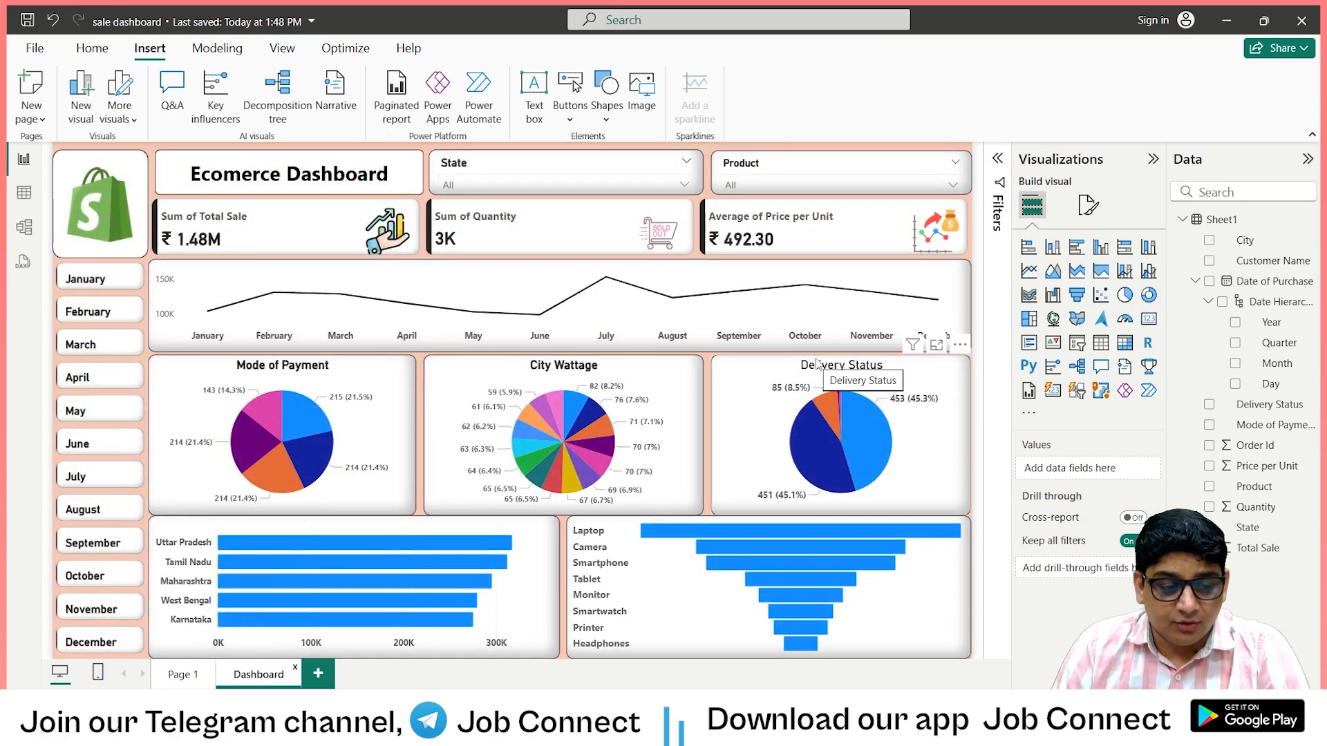
Filter the dashboard to Karnataka with the State slicer and inspect slice details in the Mode of Payment and City Wattage pie charts.
left_click(686, 185)
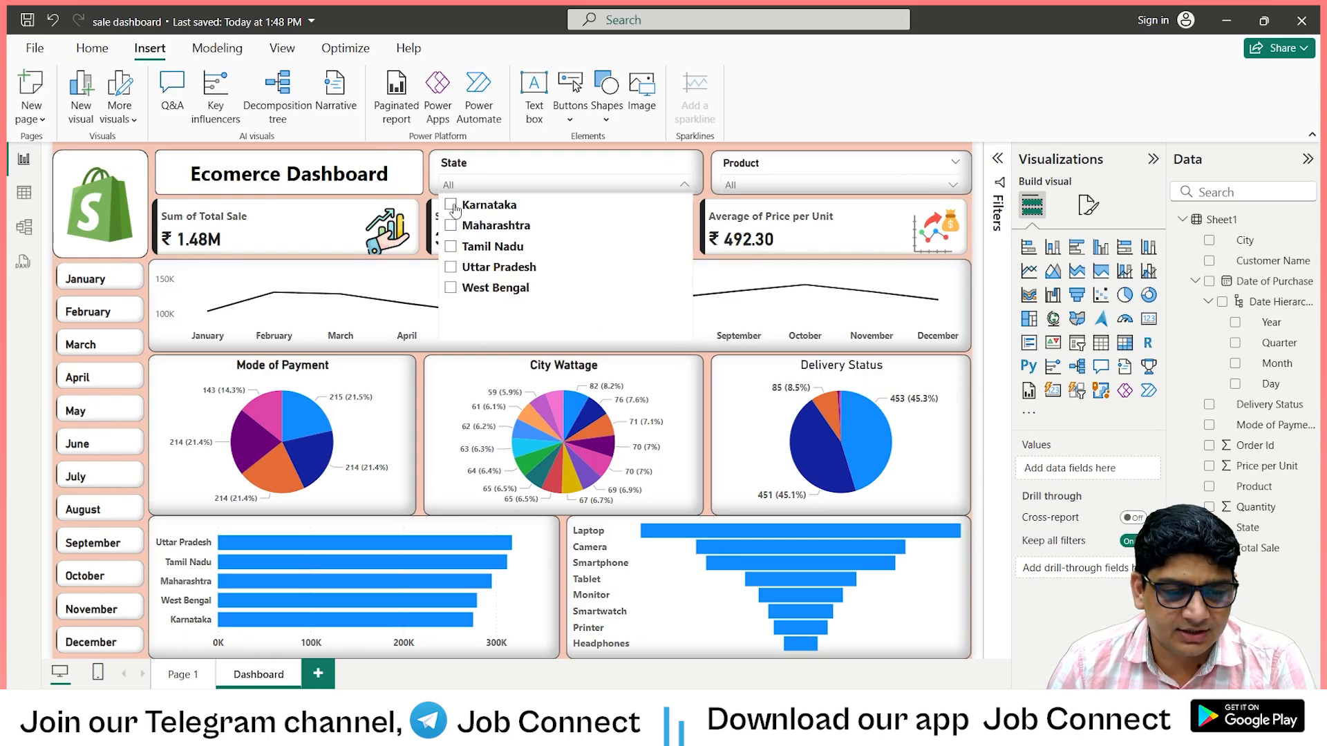
left_click(451, 205)
left_click(684, 185)
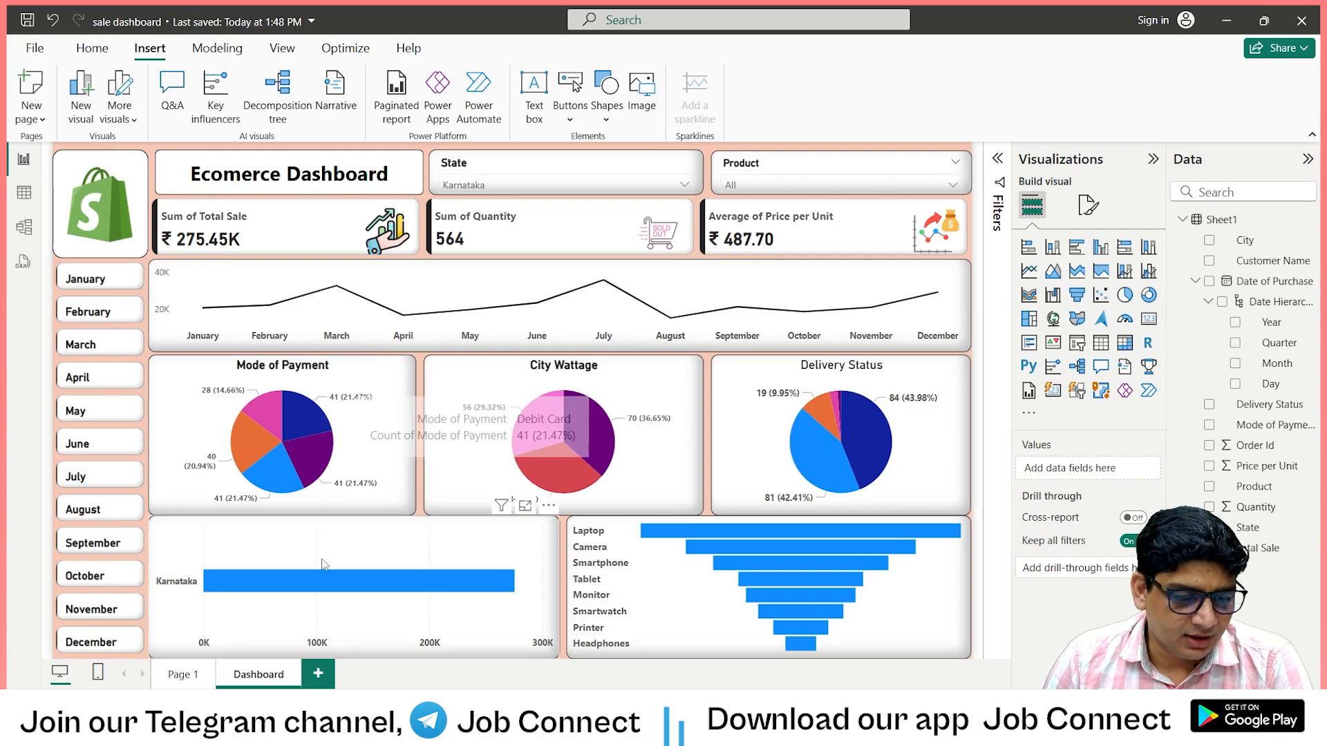
mouse_move(307, 458)
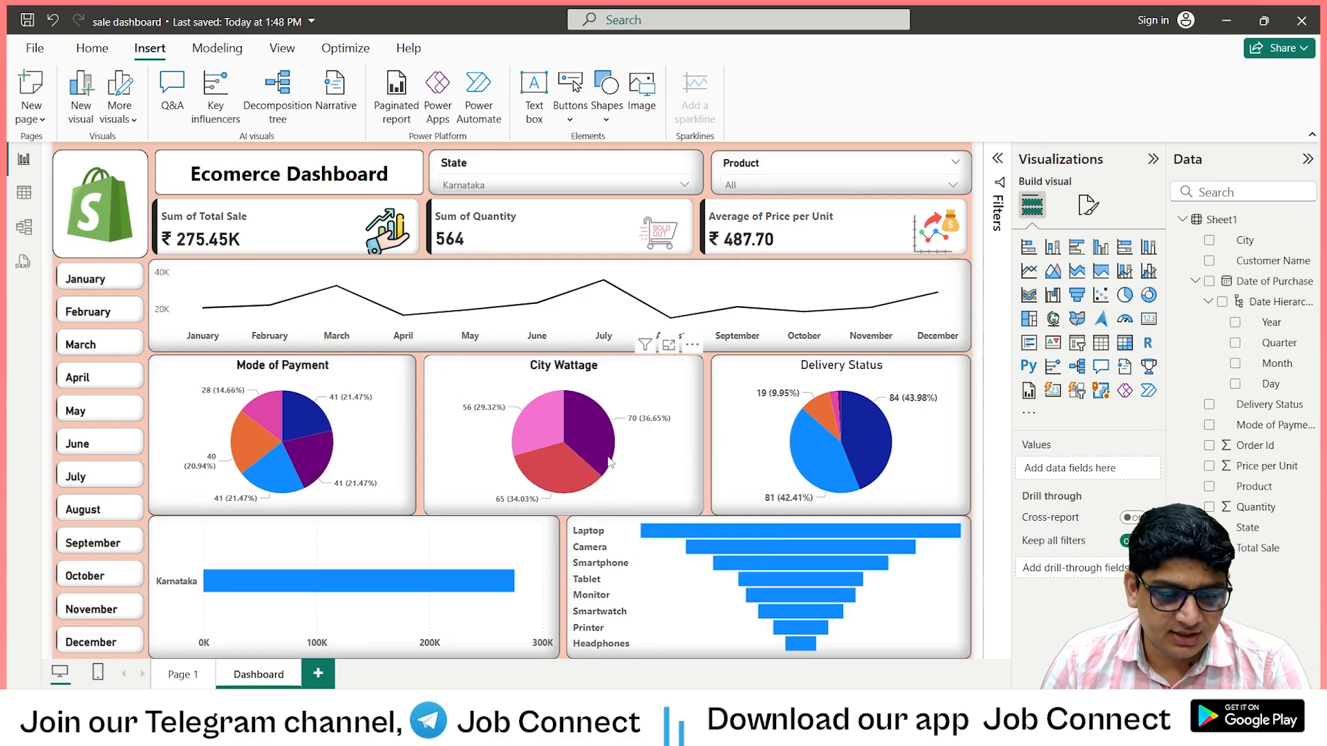
mouse_move(600, 423)
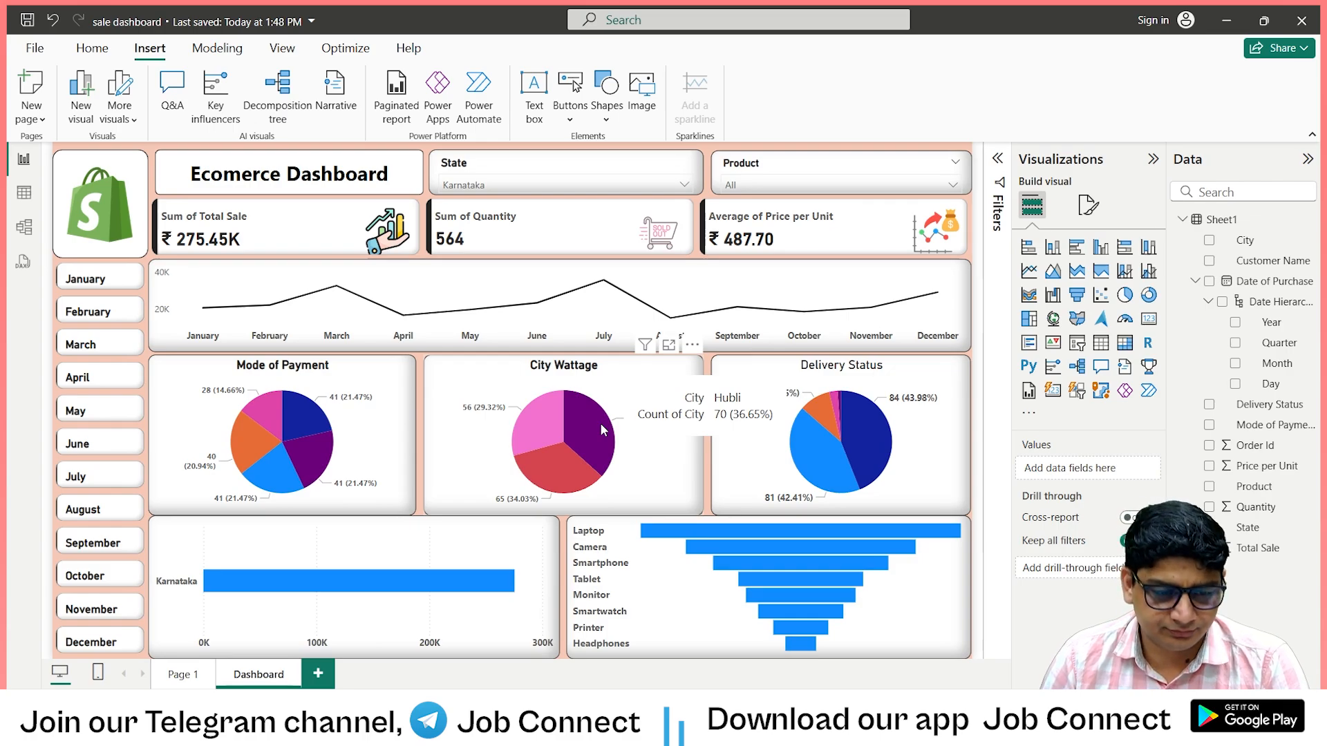
mouse_move(556, 482)
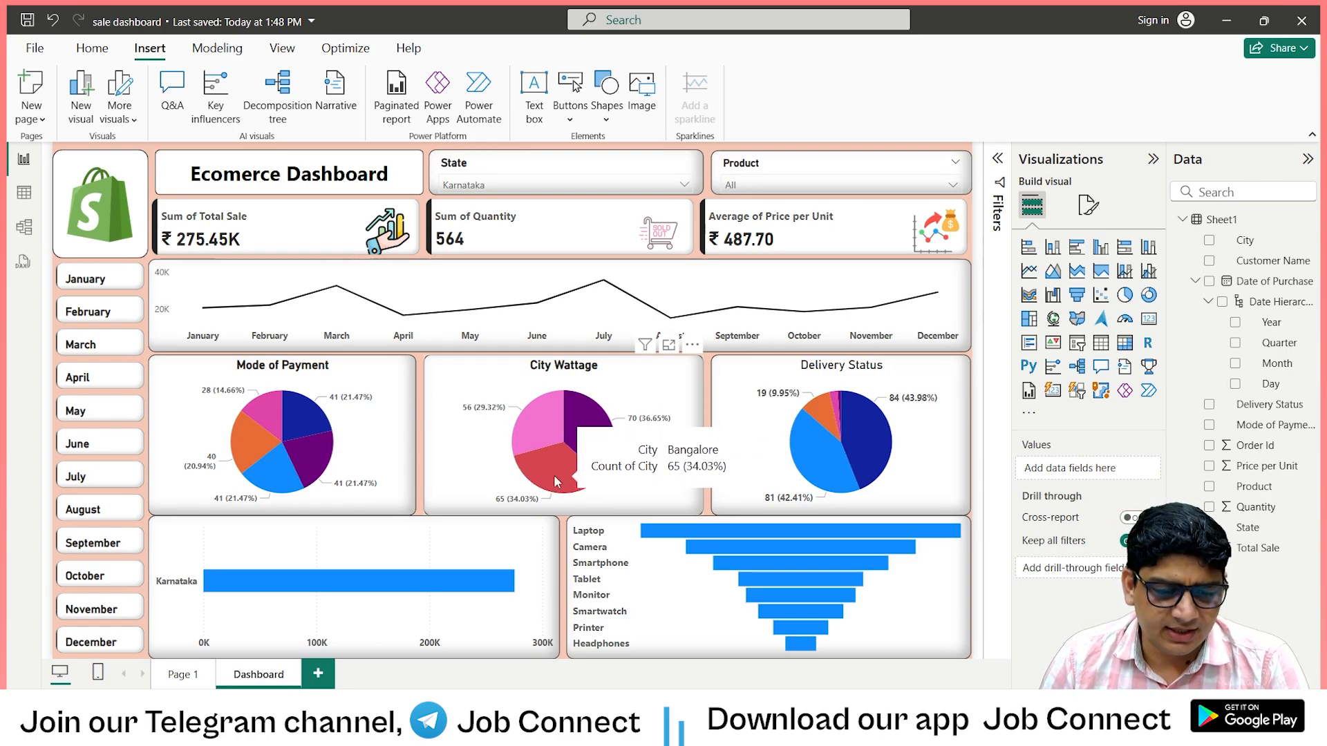
mouse_move(542, 407)
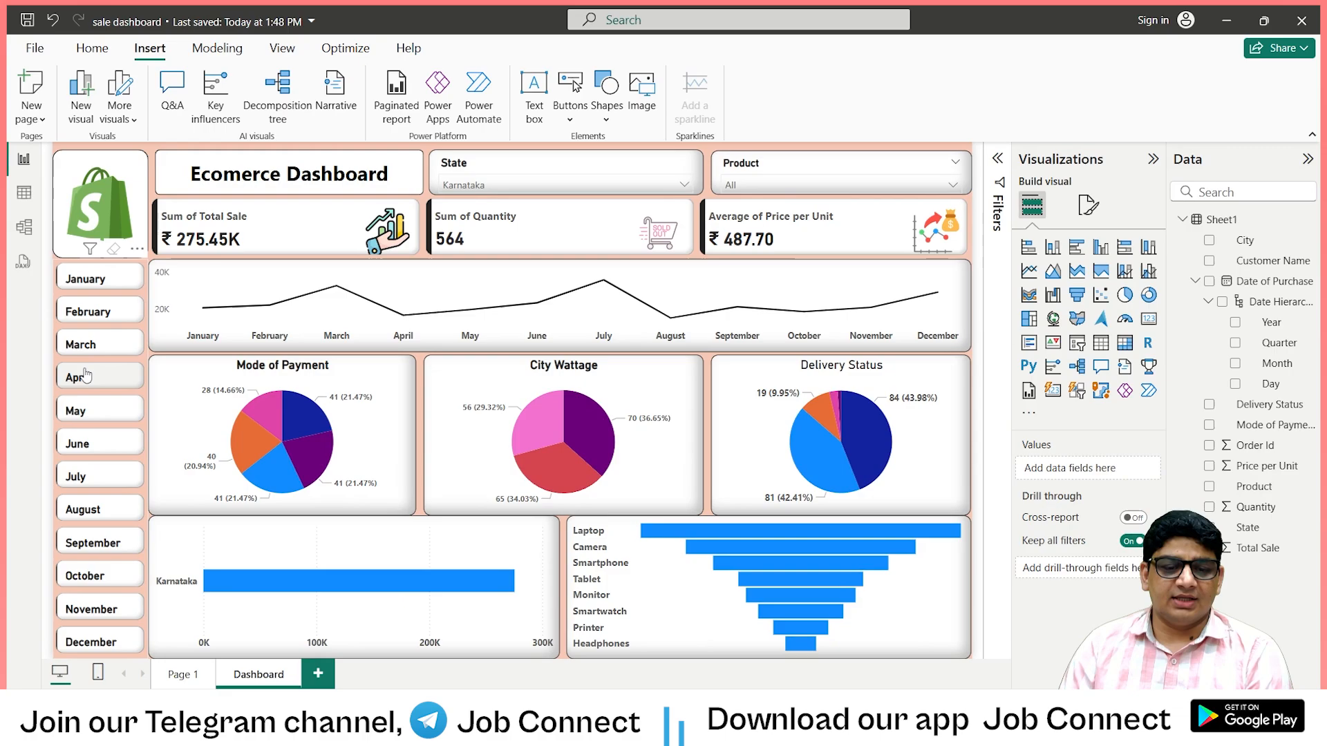
Filter the dashboard by January, February and March in turn, and clear the month and State slicer selections.
left_click(85, 281)
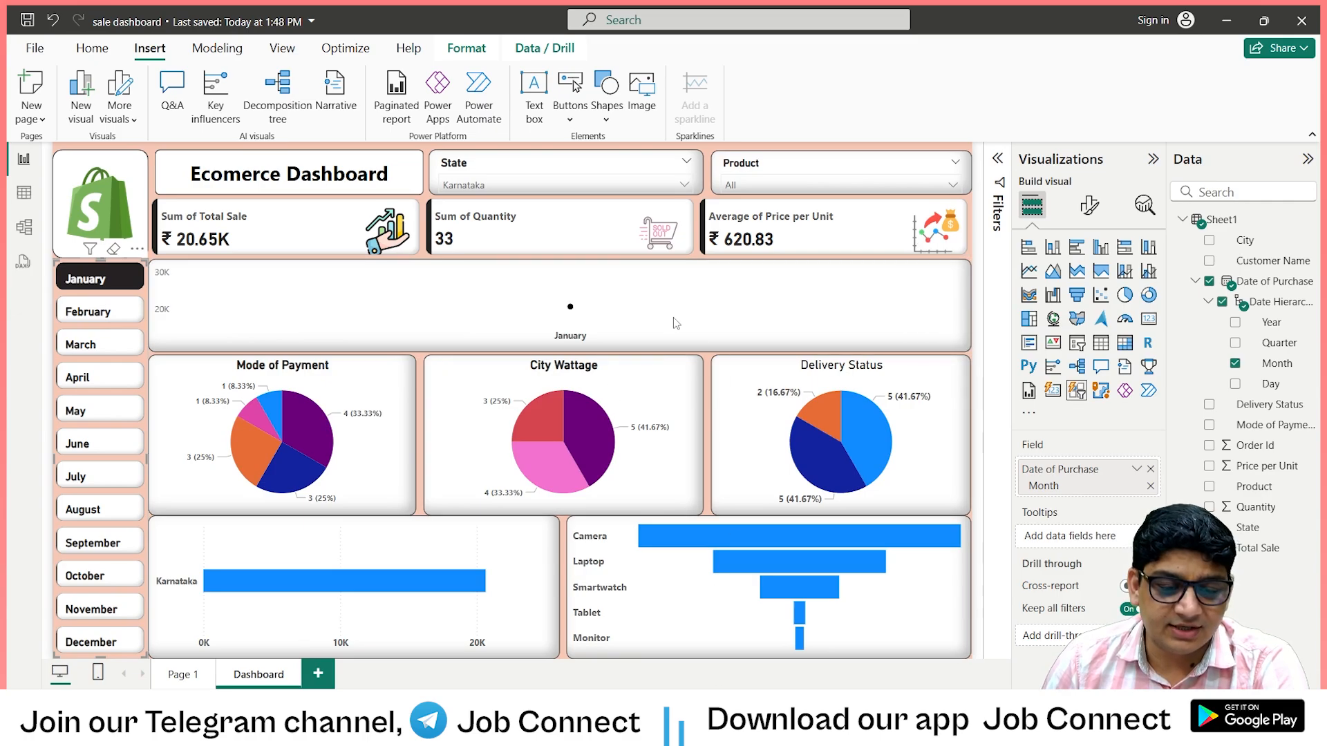
left_click(82, 314)
left_click(93, 378)
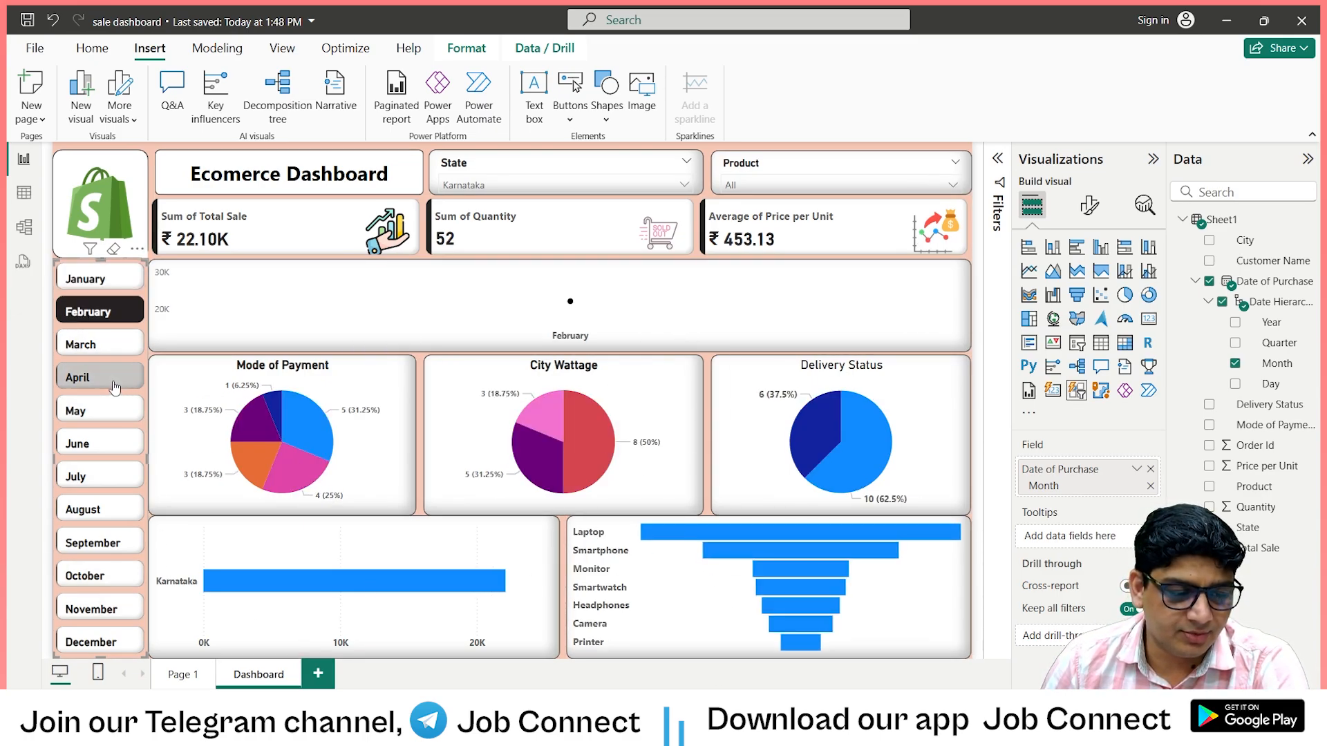
left_click(101, 346)
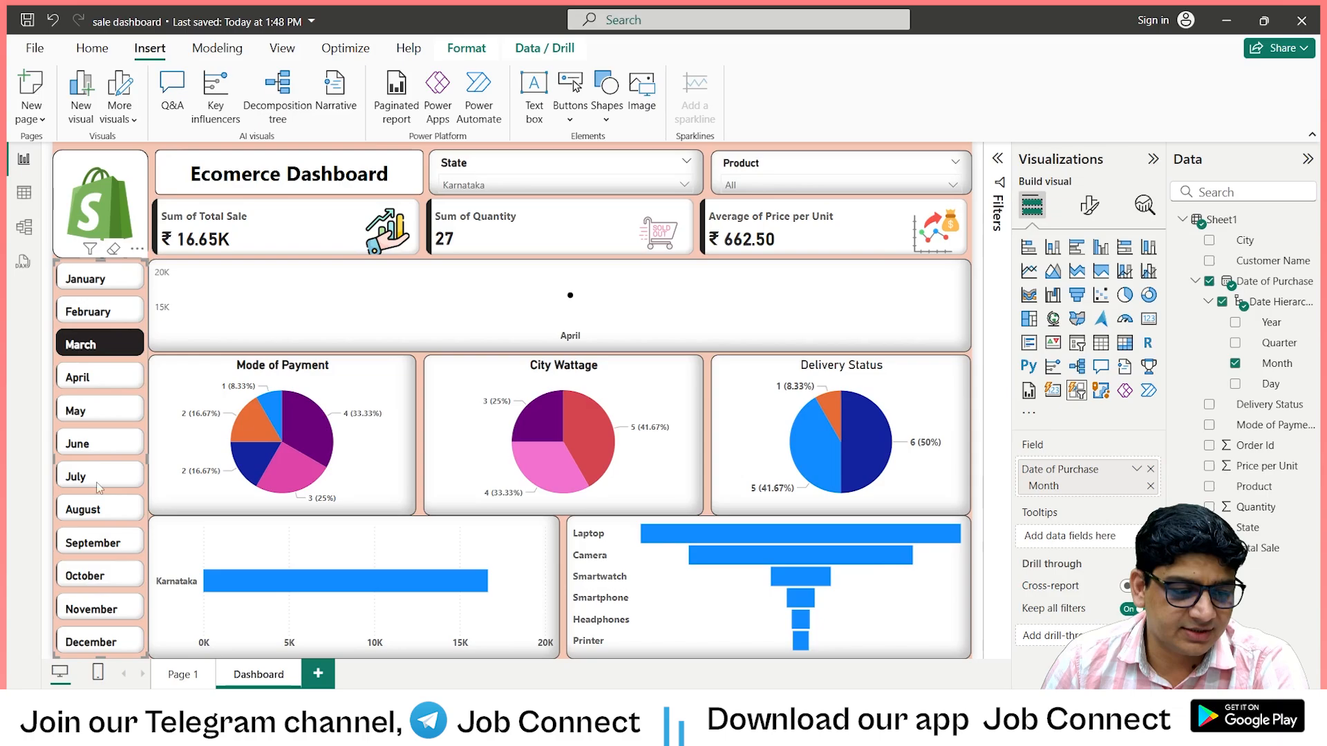
left_click(112, 251)
left_click(667, 164)
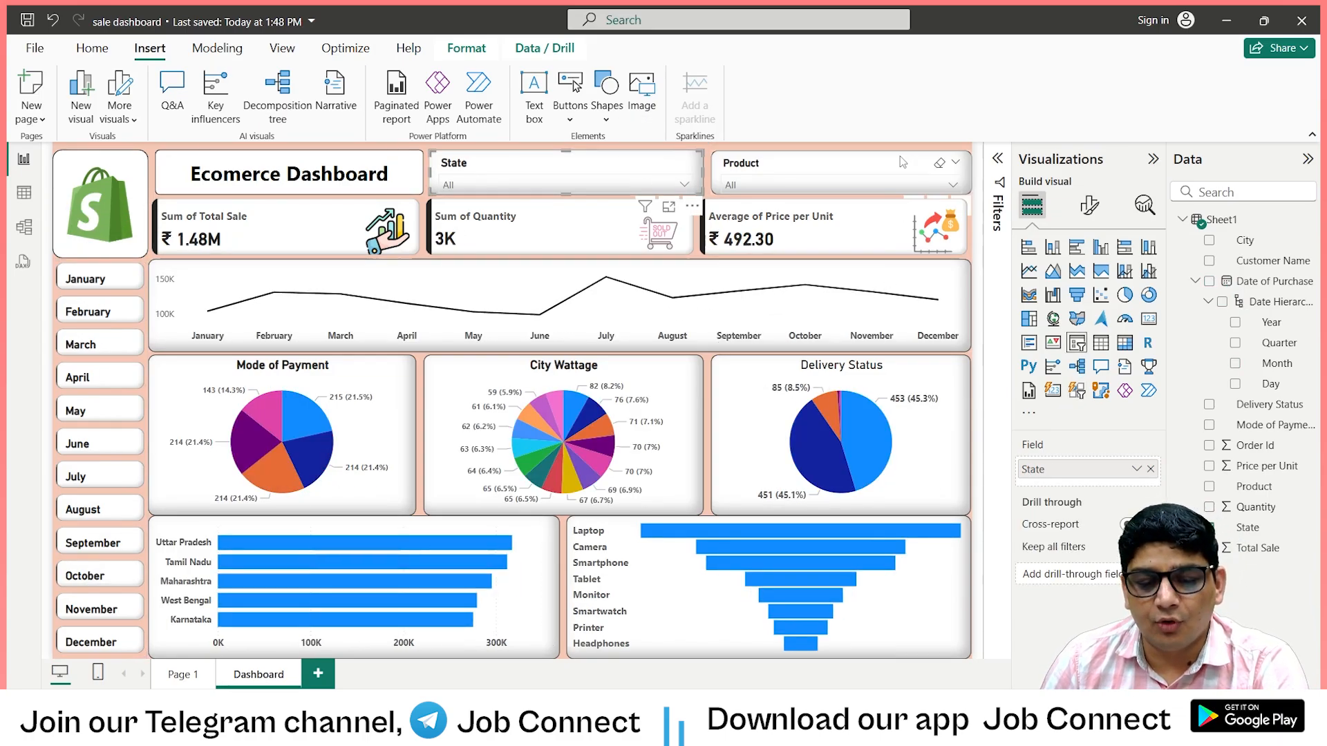
Filter the dashboard to Camera and to Laptop in turn with the Product slicer, and clear its selection.
left_click(954, 184)
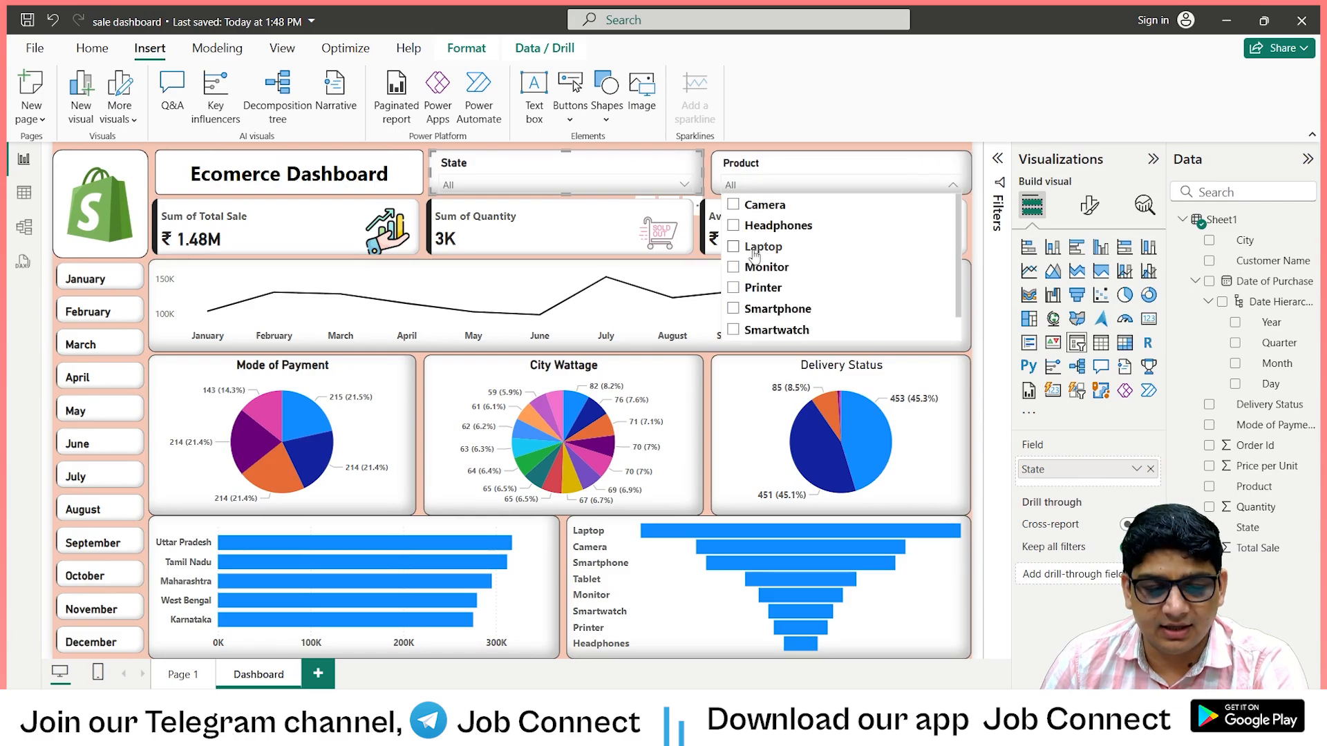
left_click(953, 187)
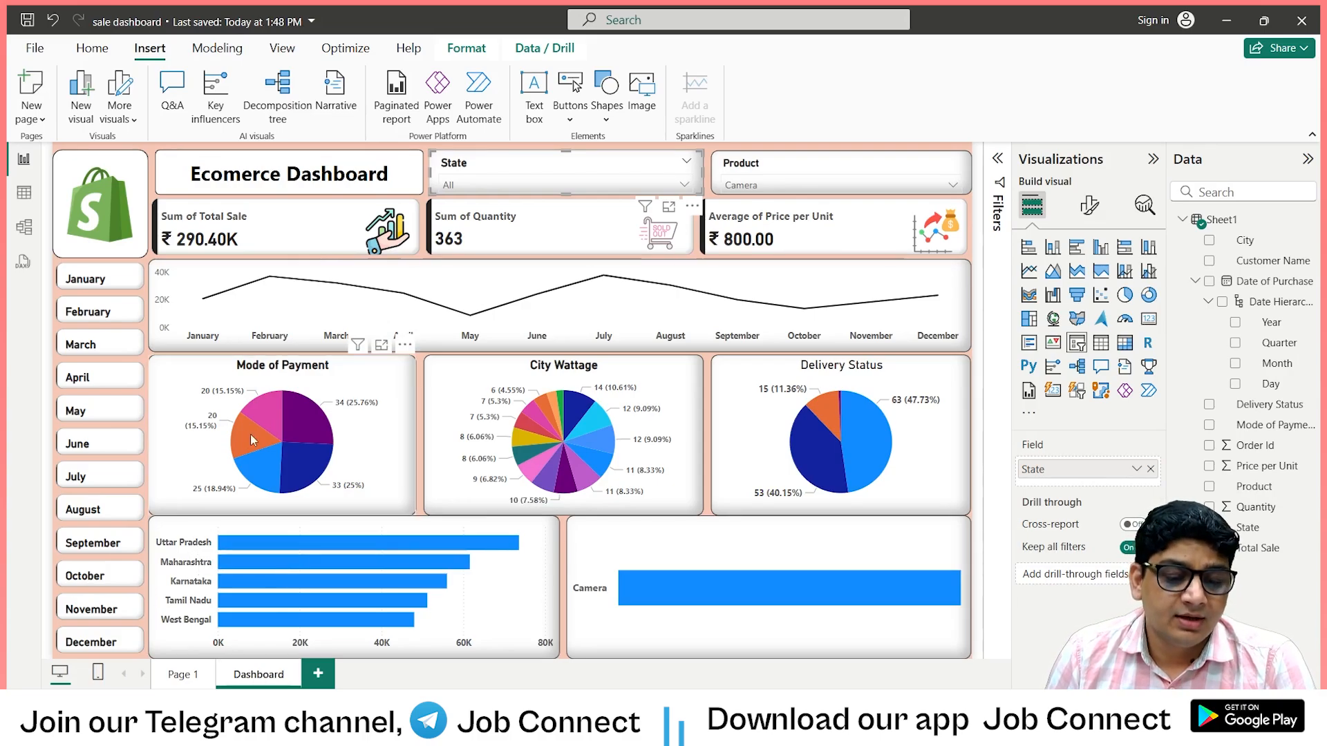
left_click(951, 187)
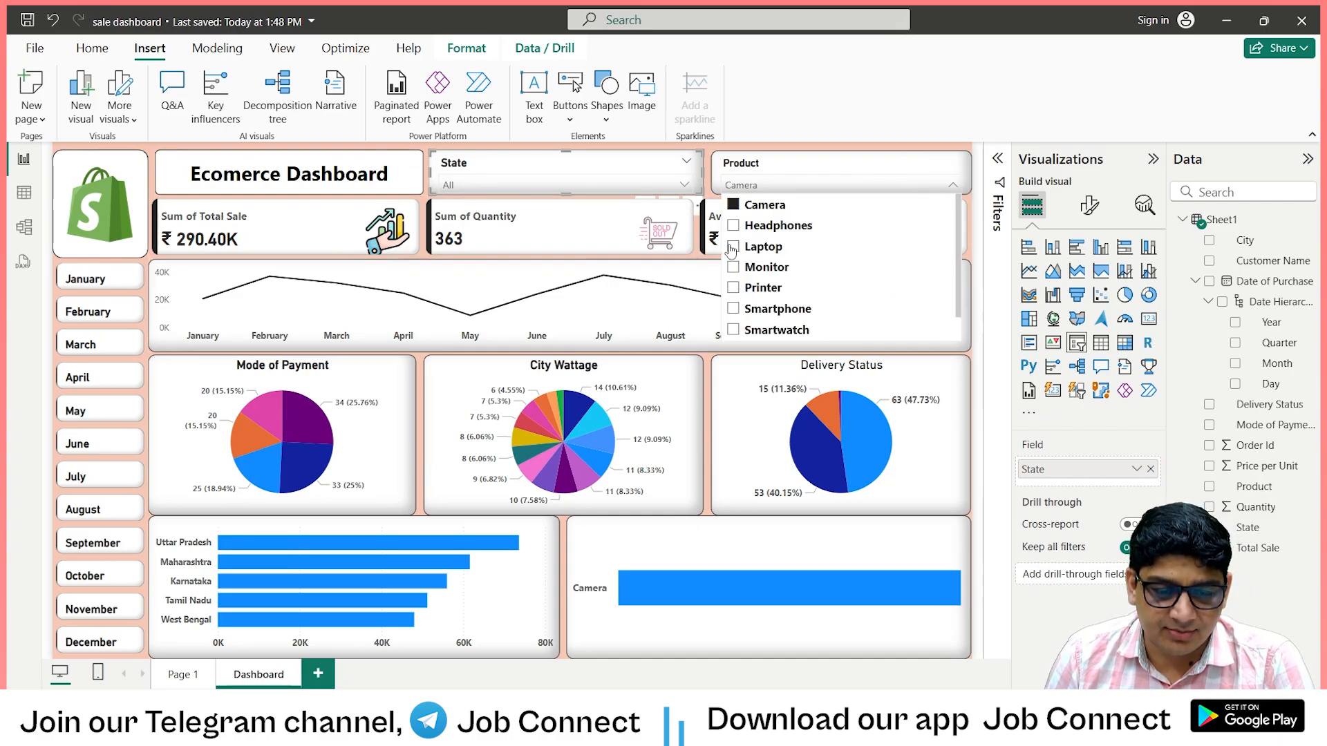
left_click(732, 248)
left_click(953, 185)
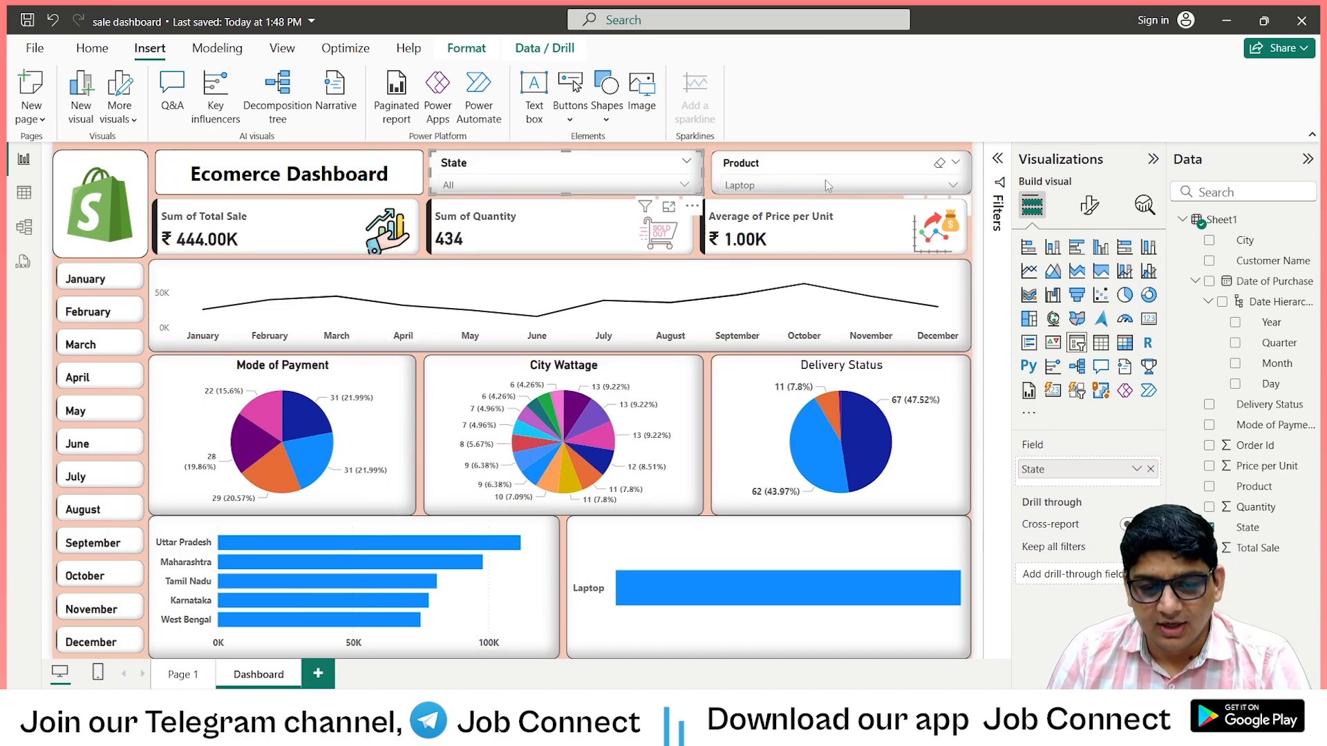
left_click(939, 163)
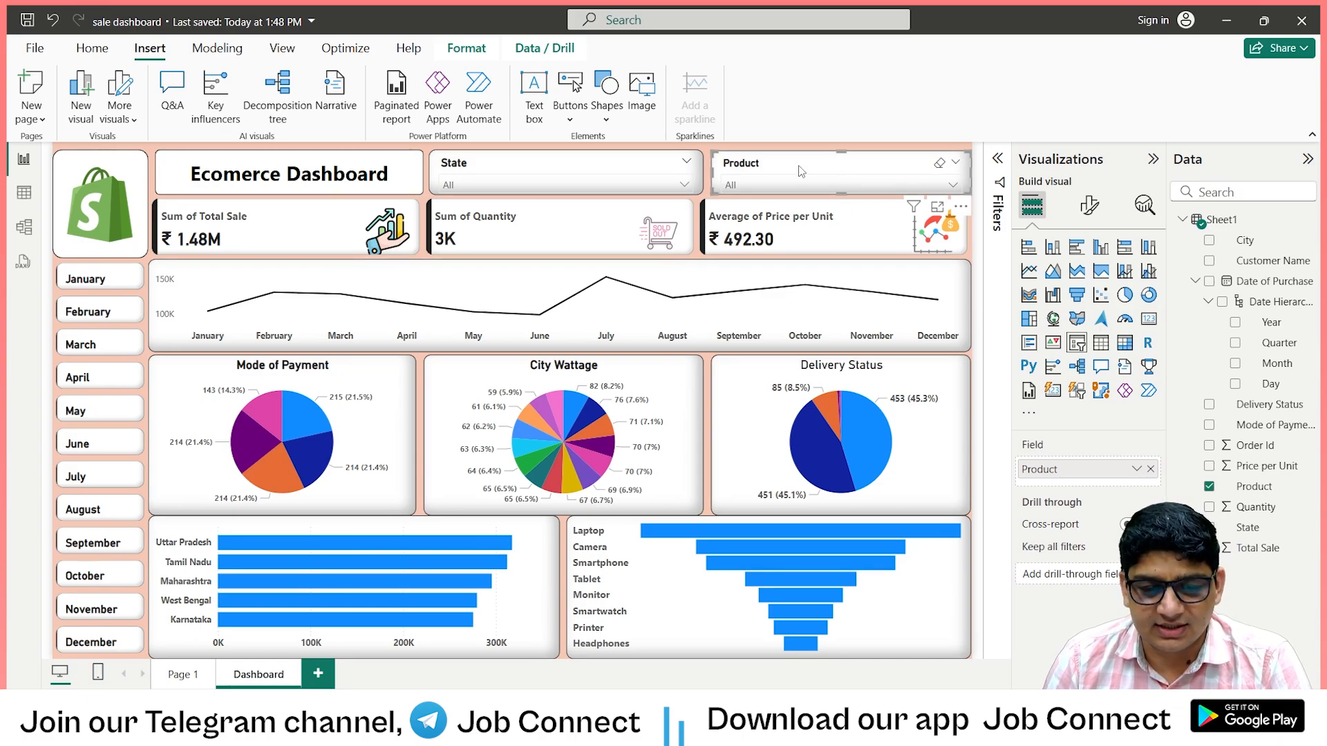
Show the Selection options in the Product slicer's visual format settings.
left_click(1090, 205)
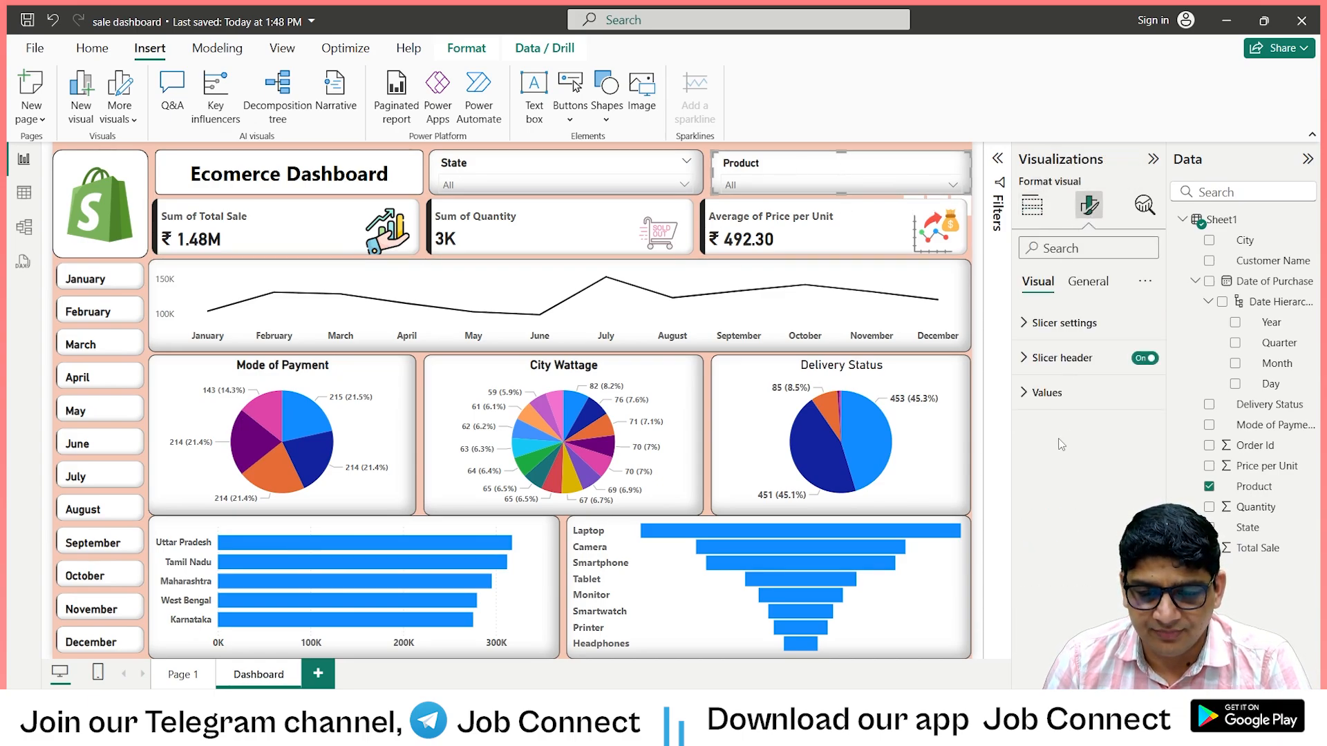
left_click(1027, 325)
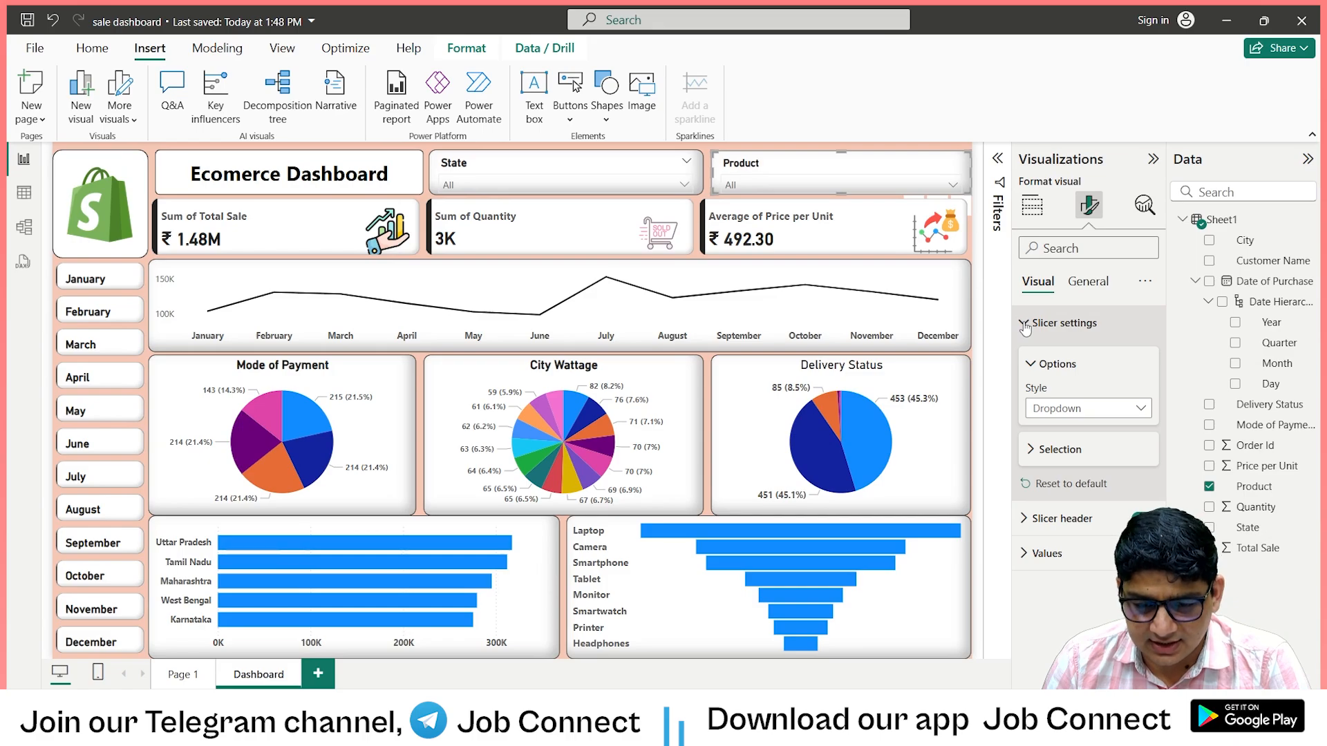
left_click(1036, 451)
mouse_move(1105, 498)
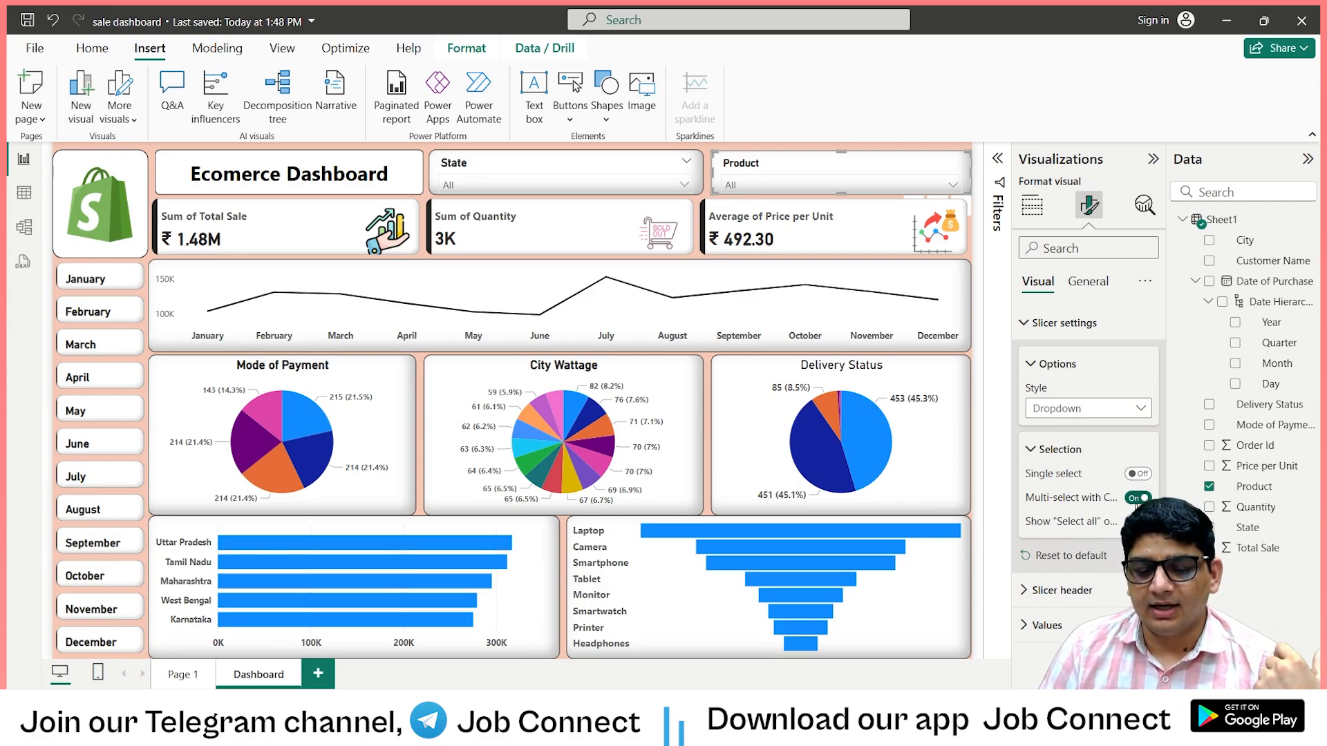
Try selecting Camera, Headphones, Laptop and Monitor together in the Product slicer, and clear the selection.
left_click(953, 187)
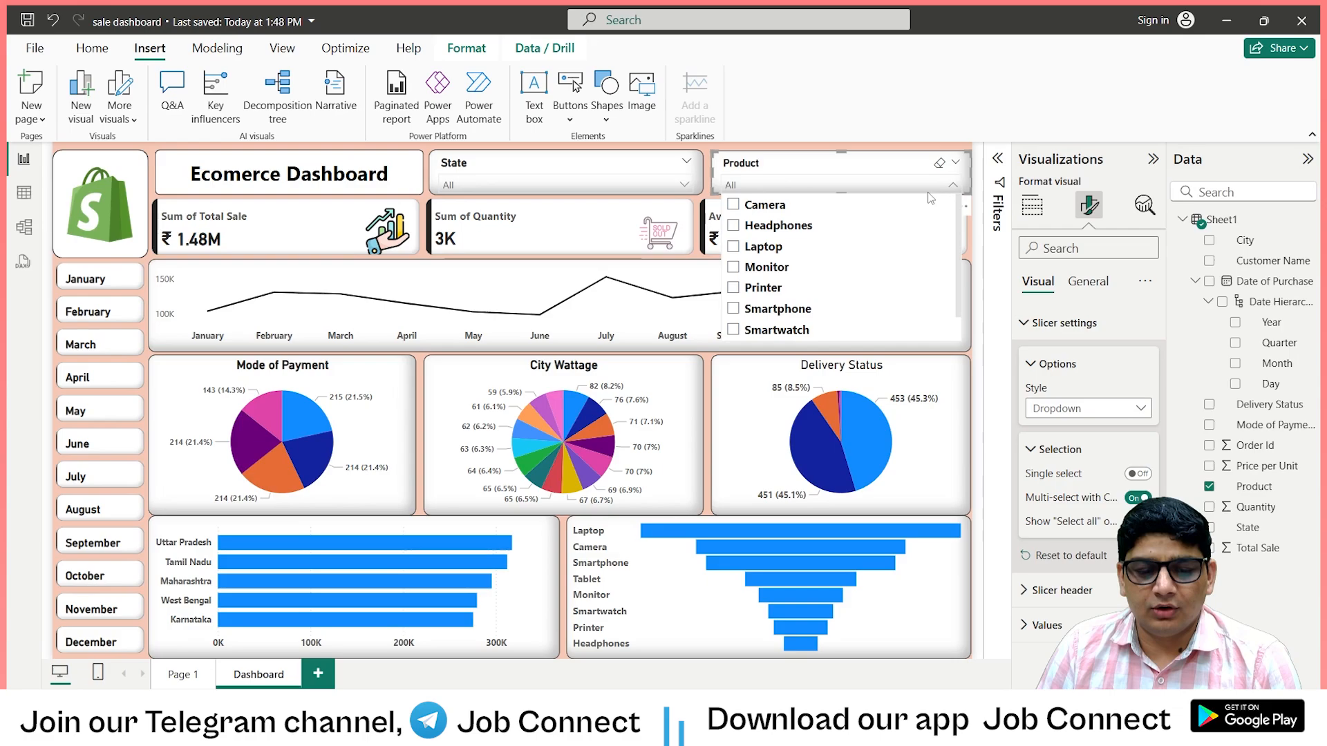
left_click(737, 208)
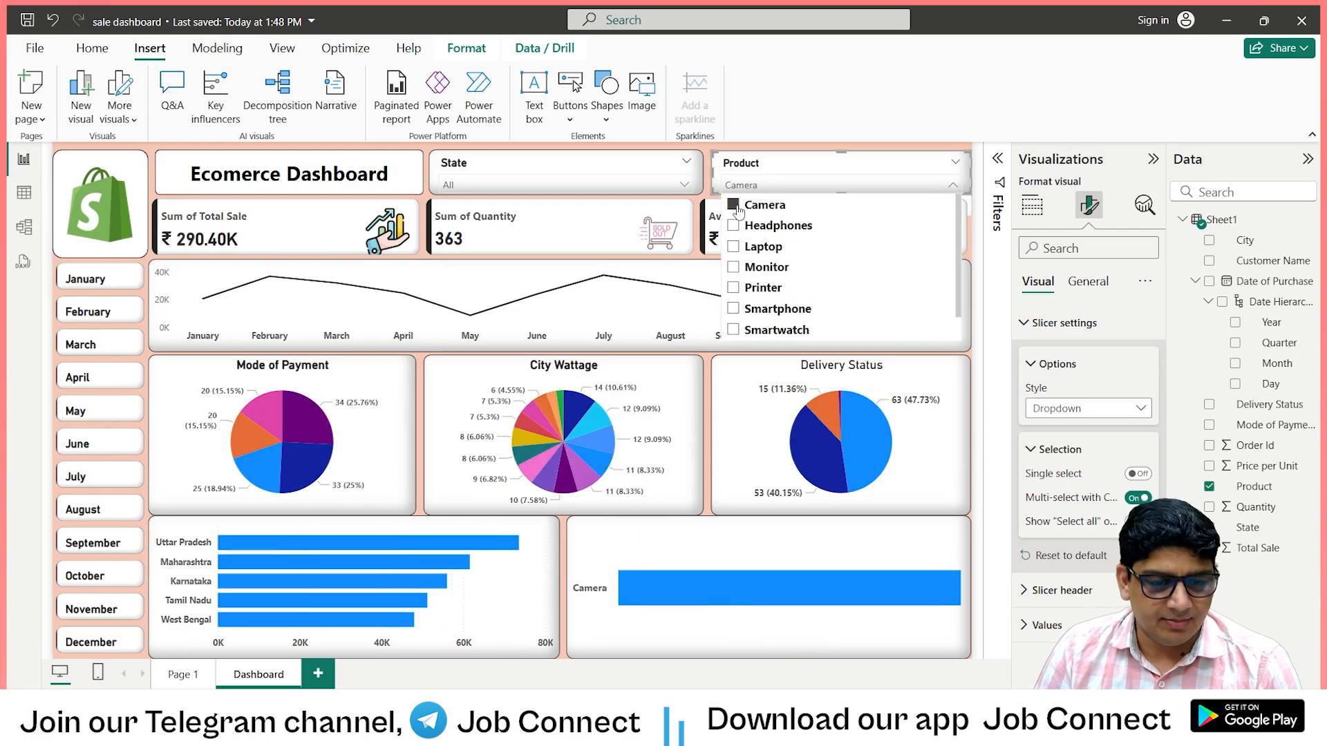
left_click(734, 226)
left_click(733, 246)
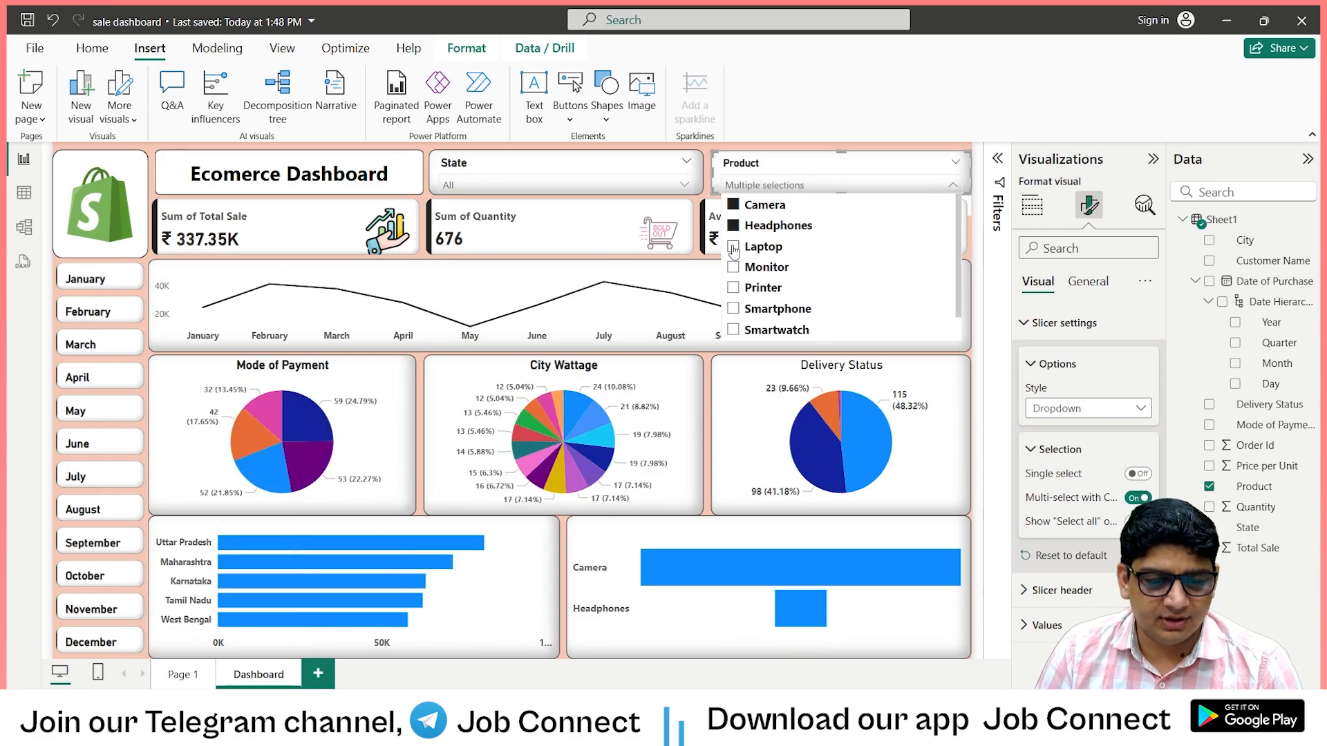
left_click(734, 268)
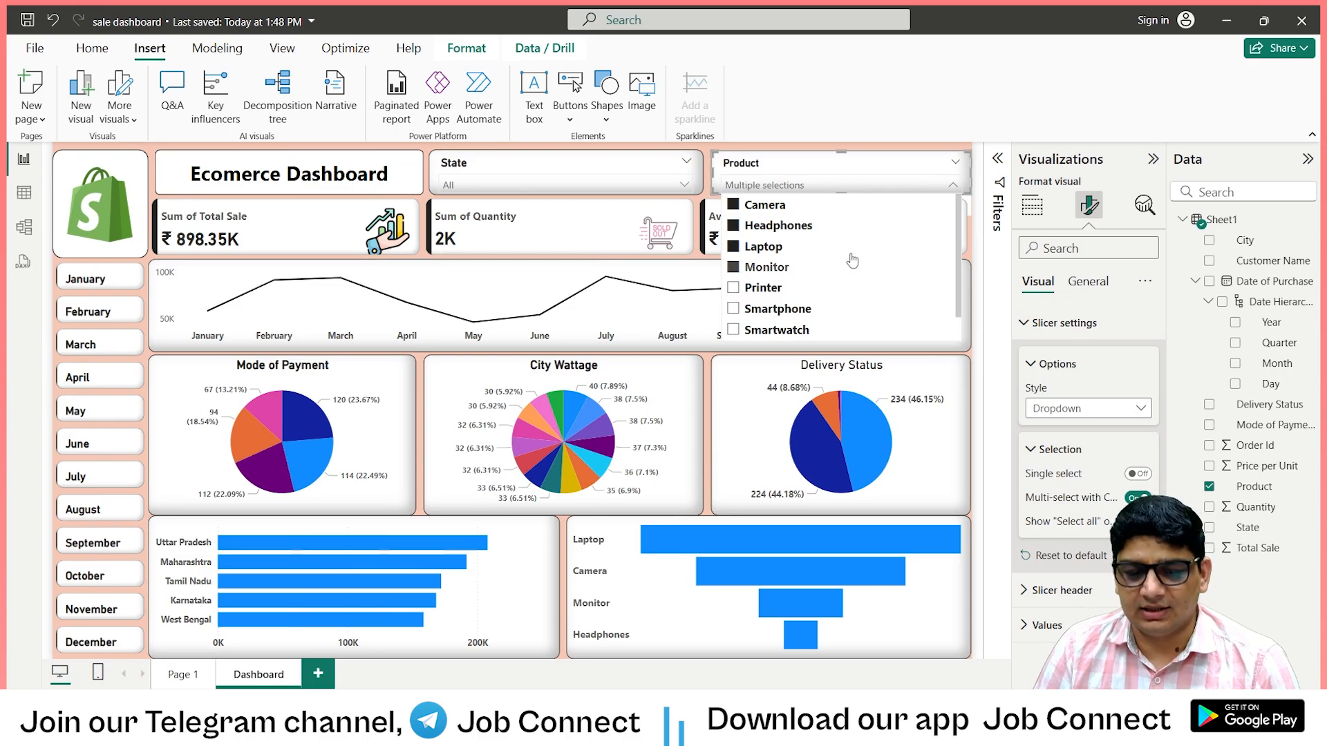
left_click(939, 163)
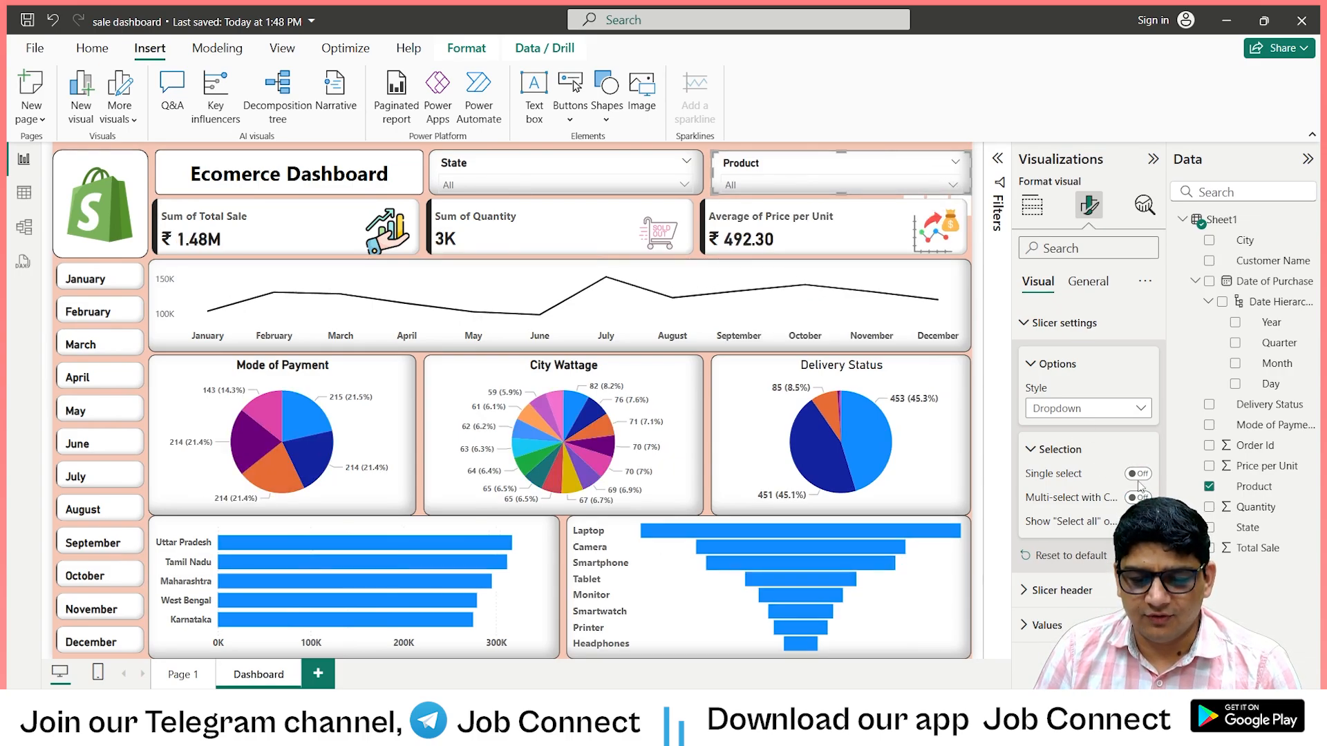
Turn on Single select for the Product slicer and test it by choosing Headphones and Laptop in turn.
left_click(1138, 476)
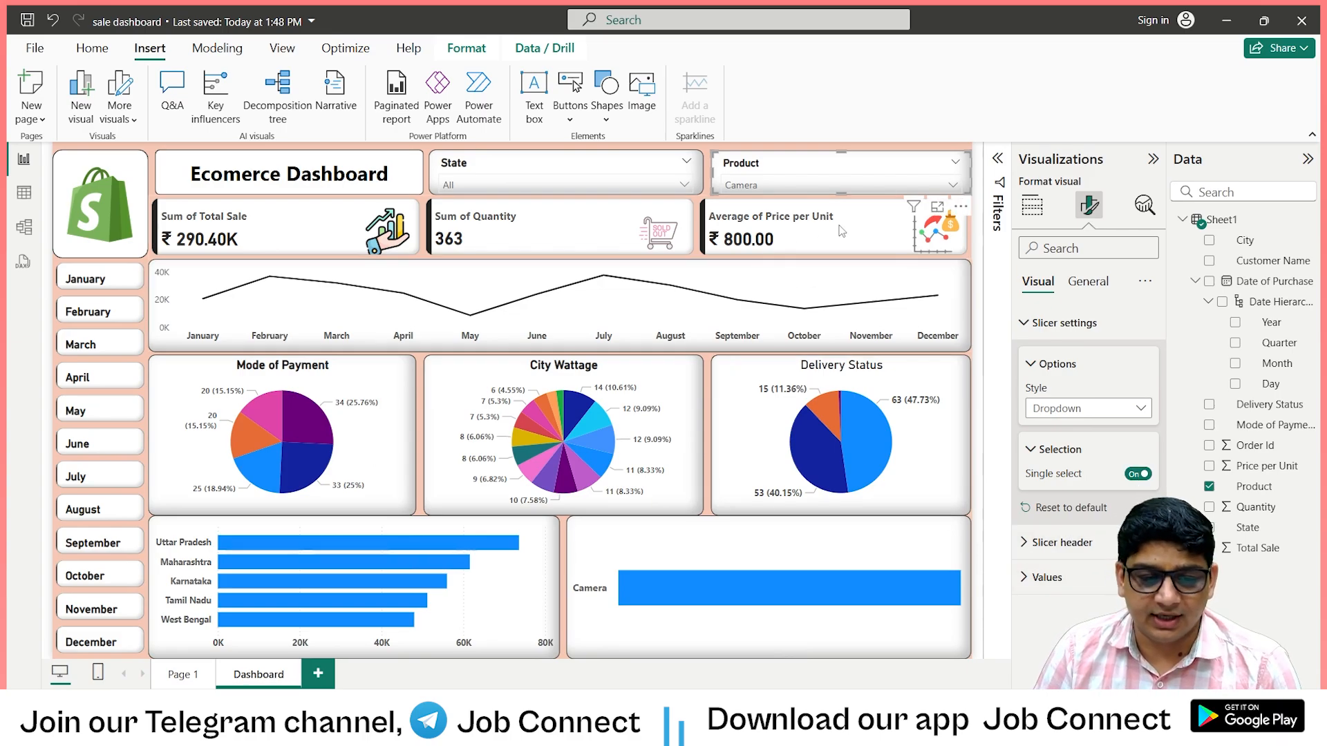
left_click(955, 186)
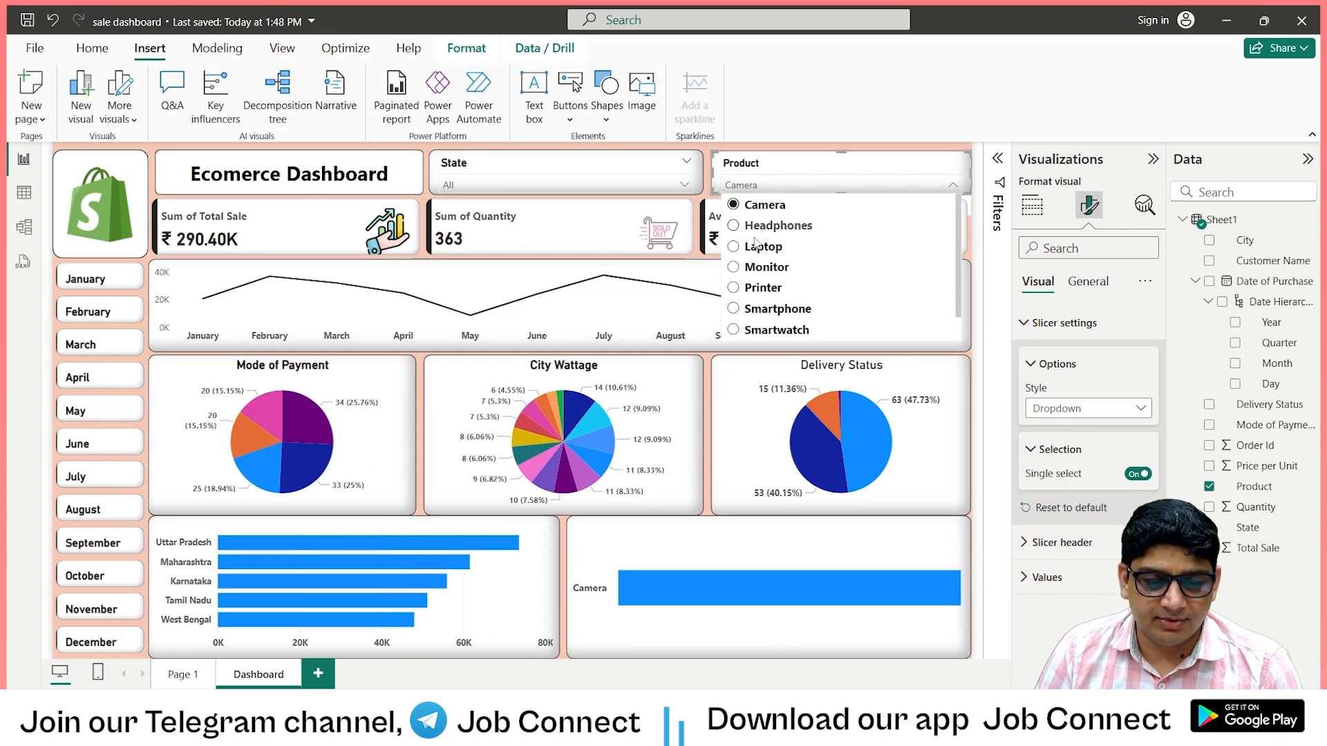
left_click(772, 223)
left_click(792, 188)
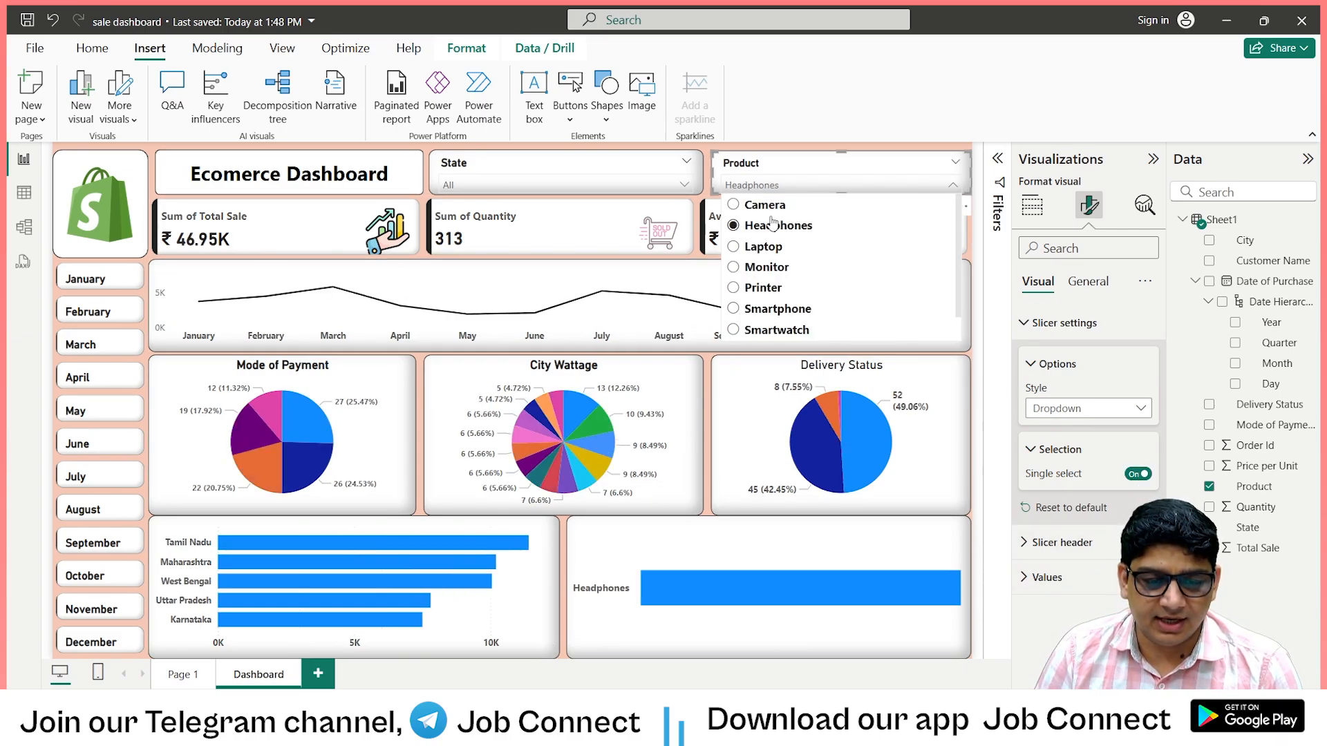
left_click(770, 256)
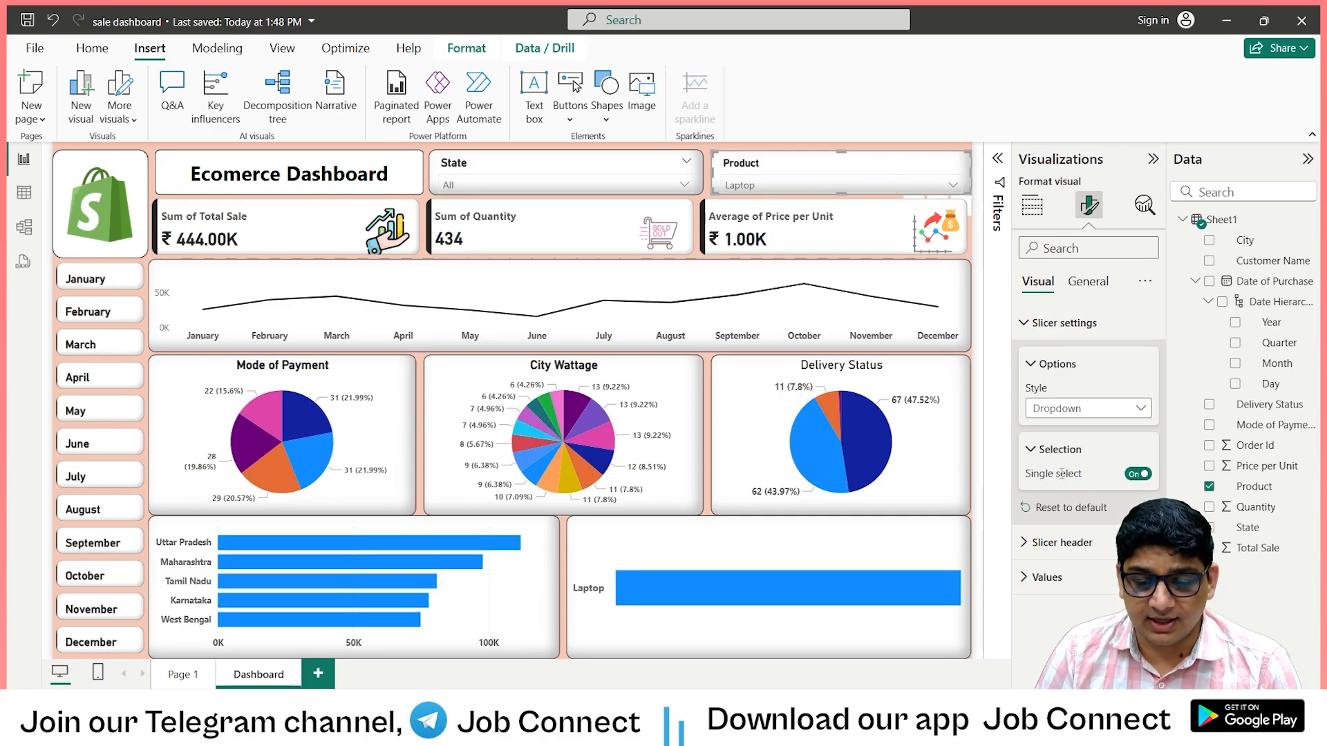
Turn off Single select for the Product slicer and turn on Multi-select with Ctrl.
left_click(1132, 478)
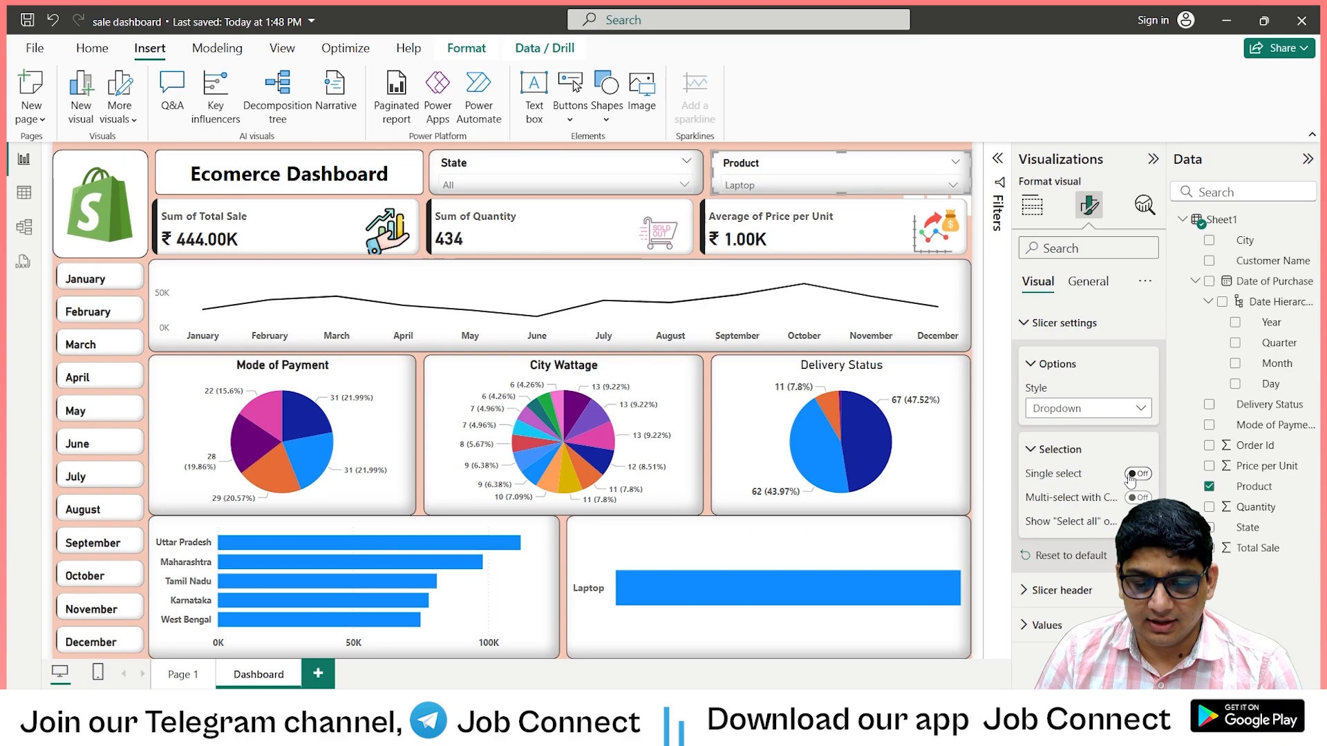
left_click(1133, 498)
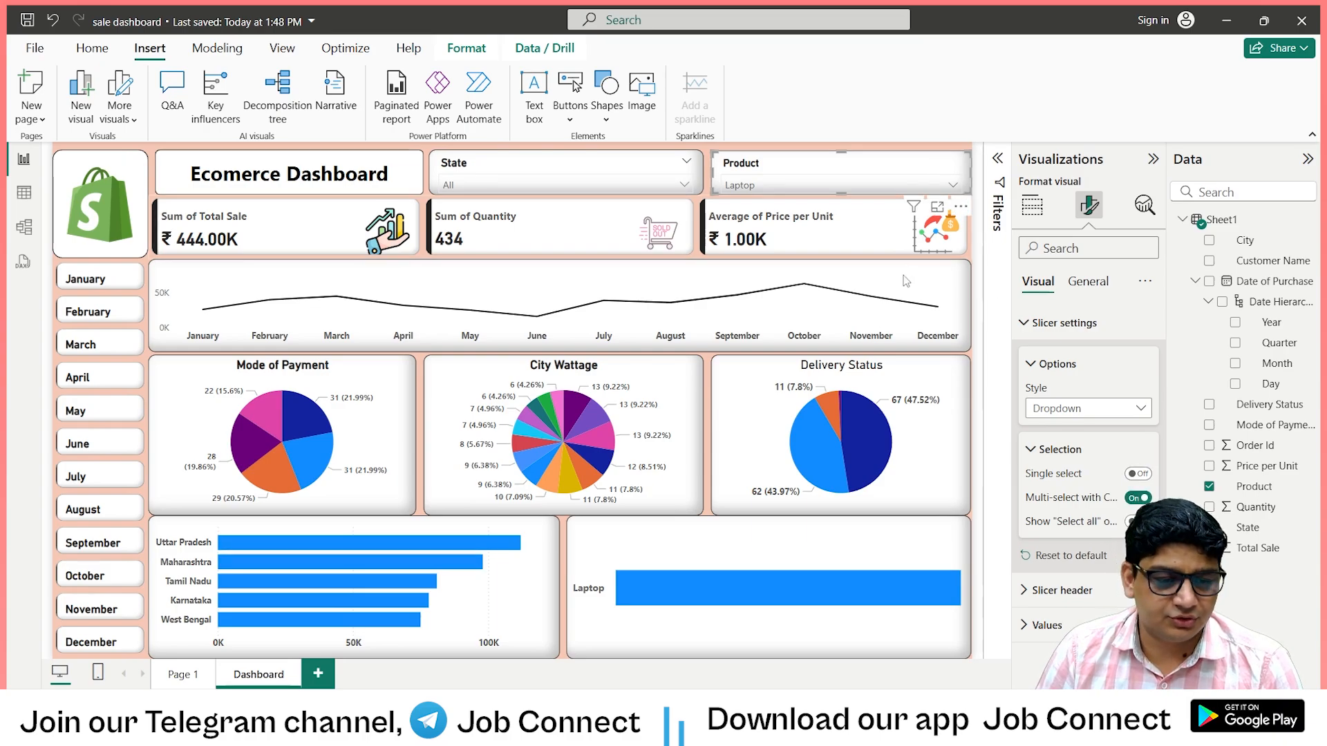